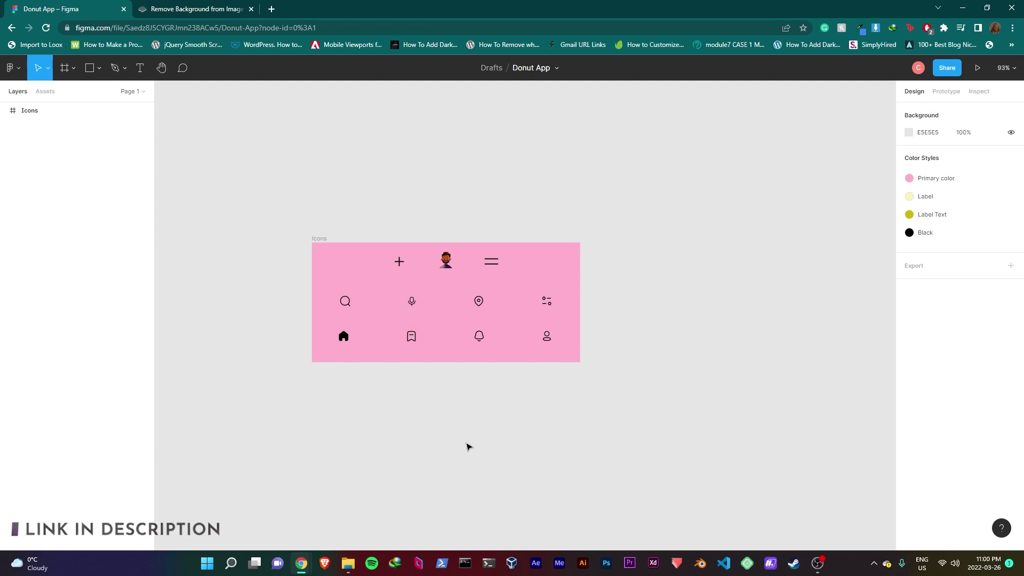
Bring the Donuts Images File Explorer folder to the front over Figma.
key("alt+Tab")
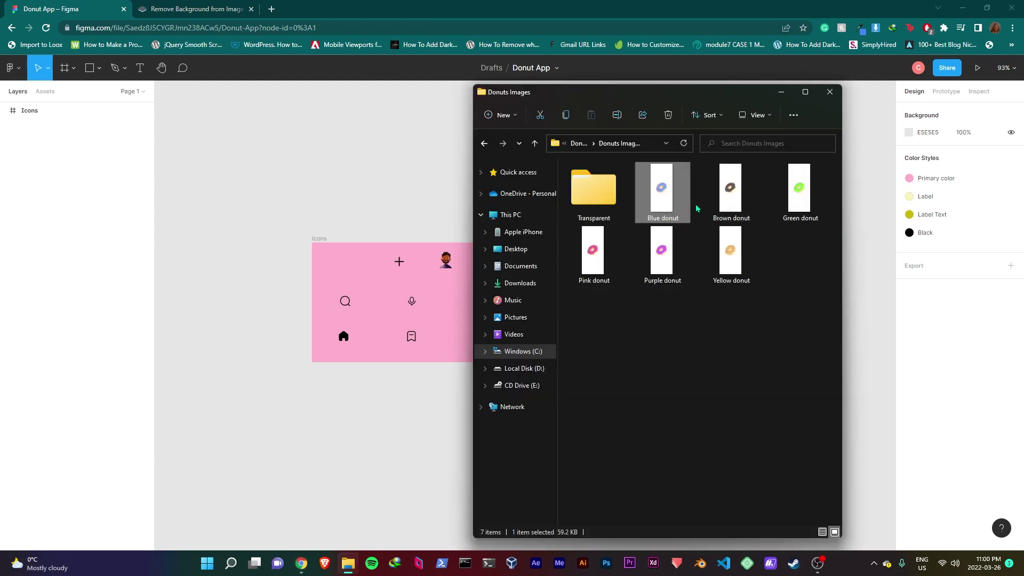
Upload the Blue donut image to remove.bg to strip its background.
left_click(780, 92)
left_click(187, 8)
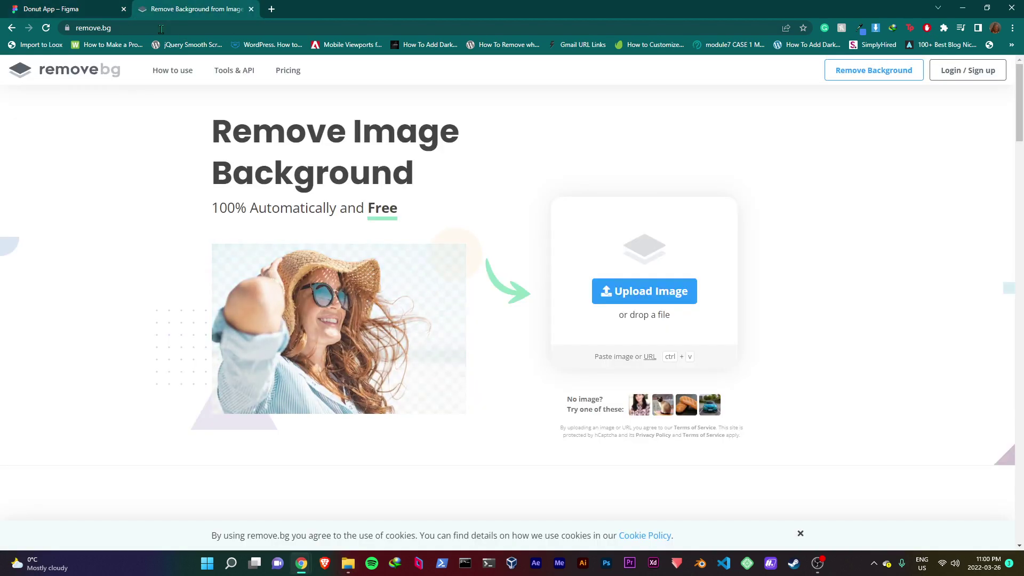
left_click(78, 29)
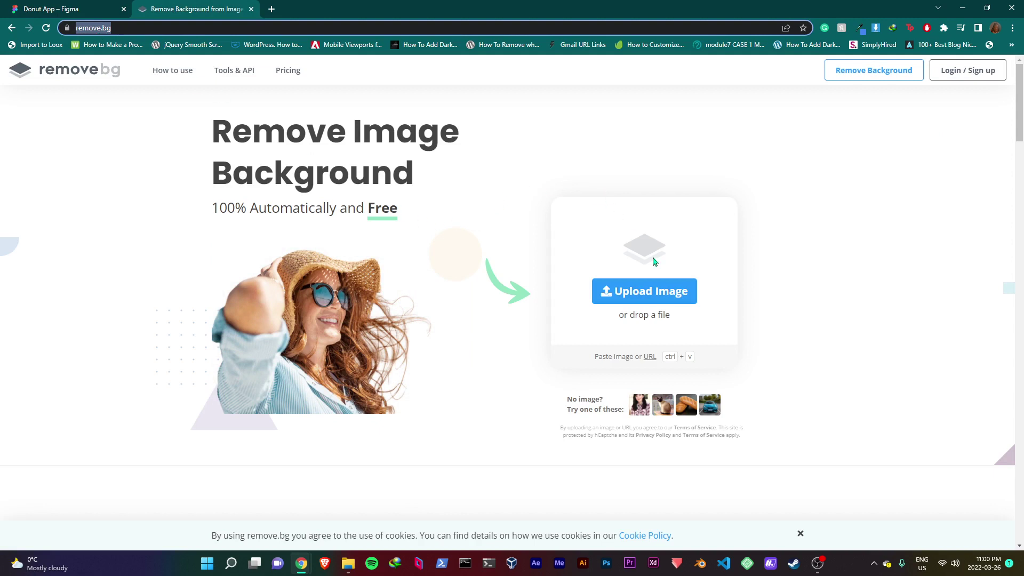
left_click(664, 295)
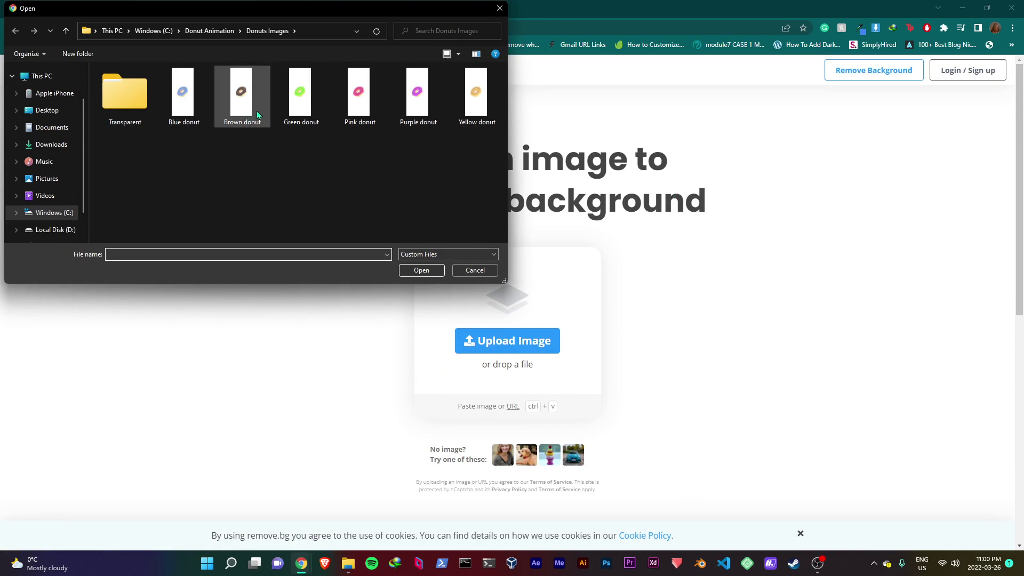
left_click(199, 115)
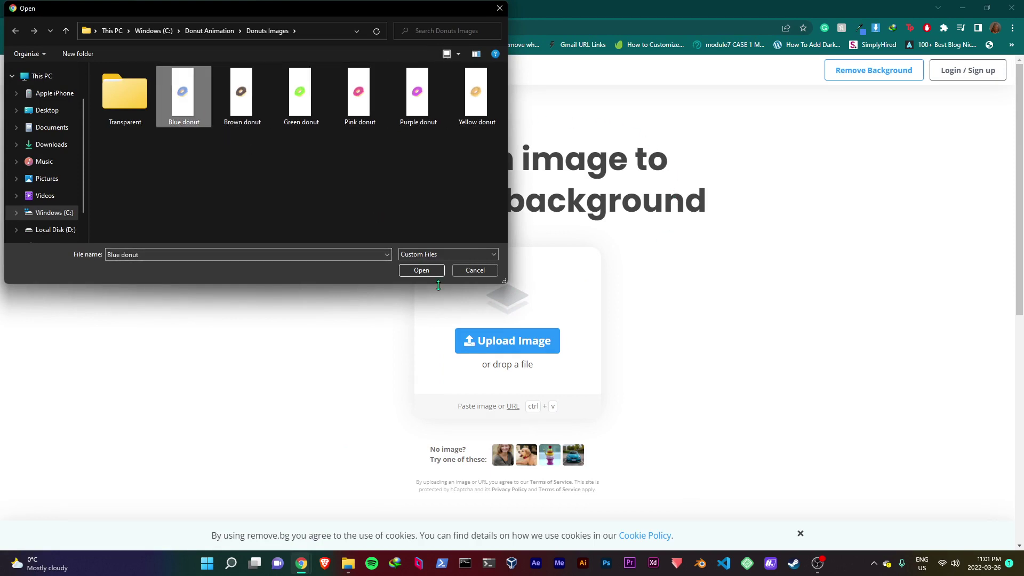
left_click(421, 271)
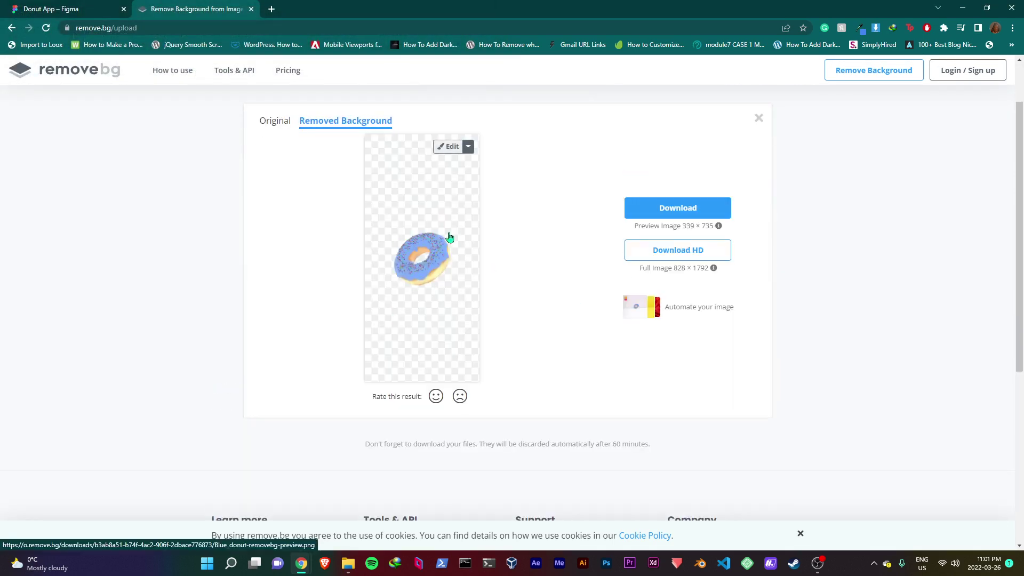
Open the Transparent folder of cut-out donuts, then close it and remove.bg to return to Figma.
left_click(347, 562)
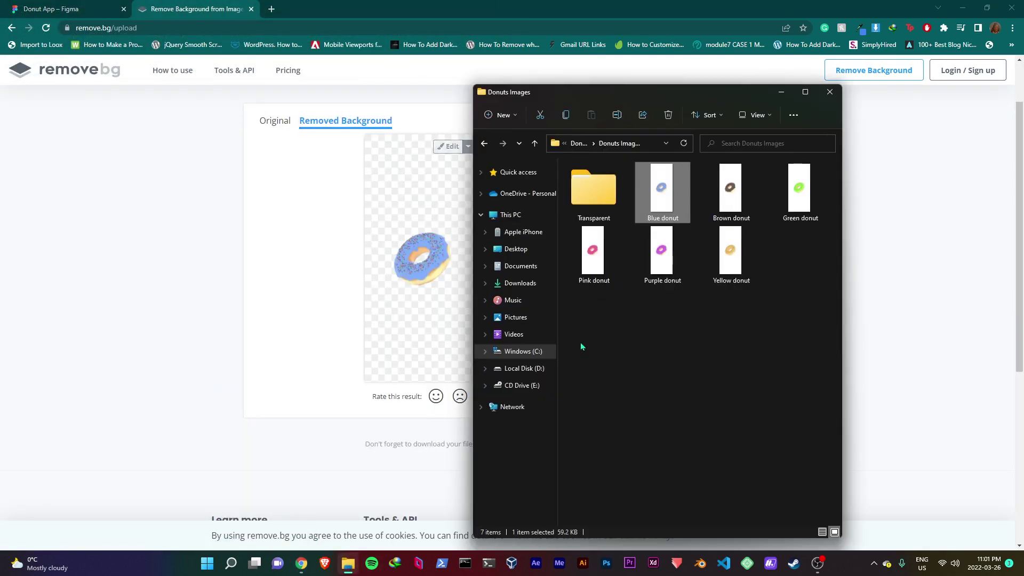
double_click(591, 200)
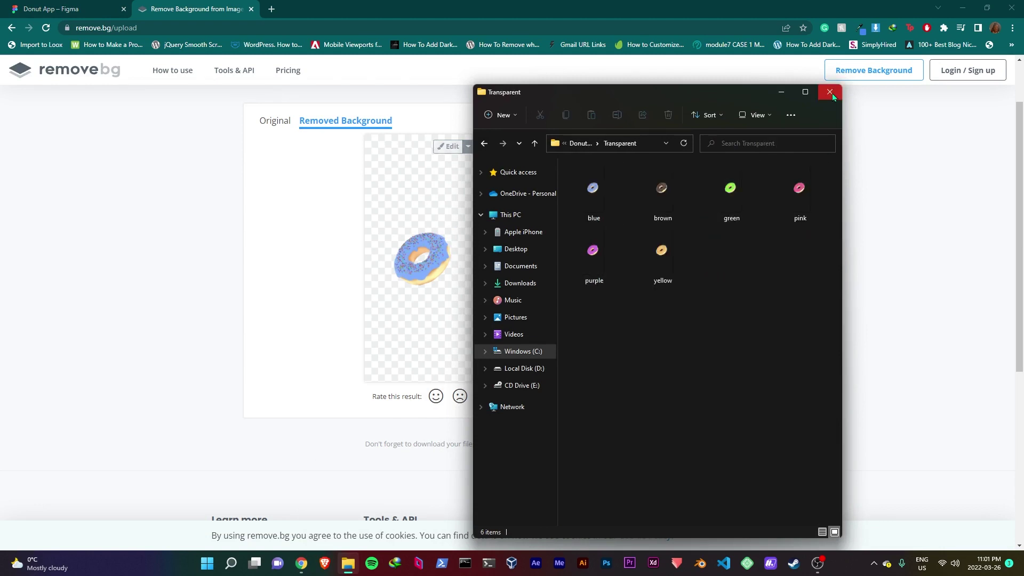
left_click(830, 92)
key("ctrl+w")
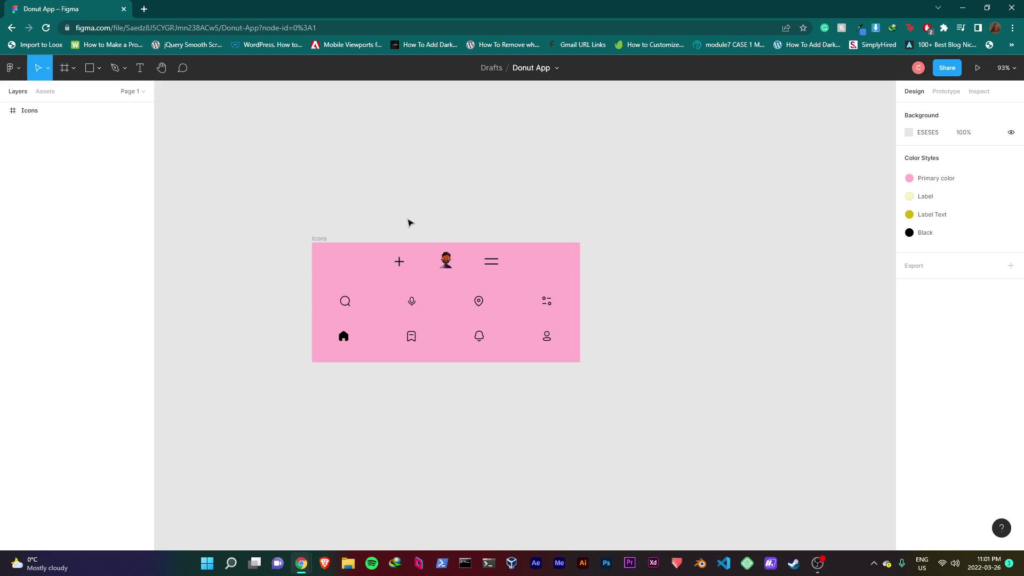
Add a 414×896 iPhone 11 Pro Max frame top-aligned beside the Icons frame.
scroll(379, 219, "up", 5)
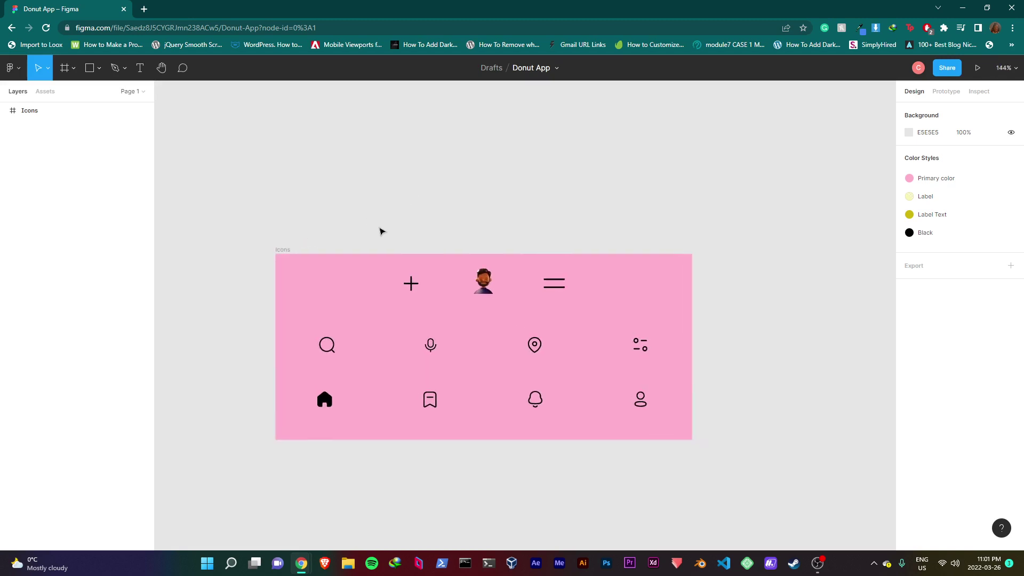
left_click(281, 256)
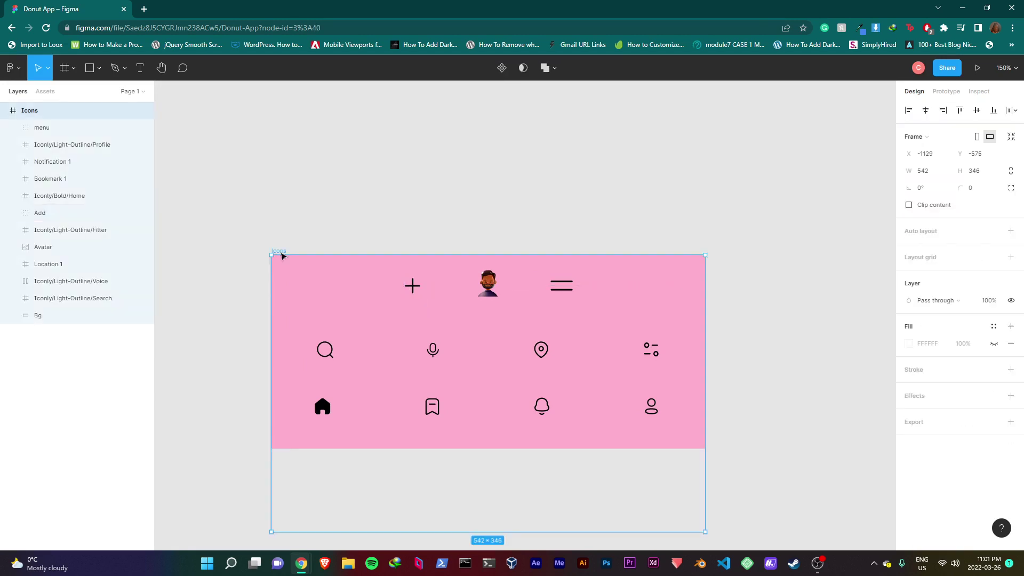
left_click(487, 201)
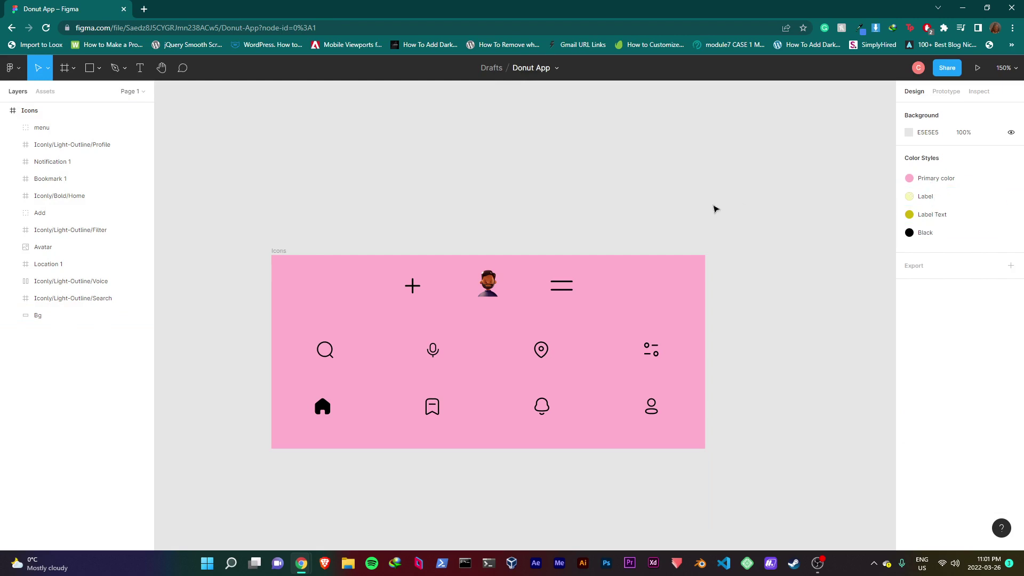
scroll(510, 212, "down", 2)
left_click(64, 68)
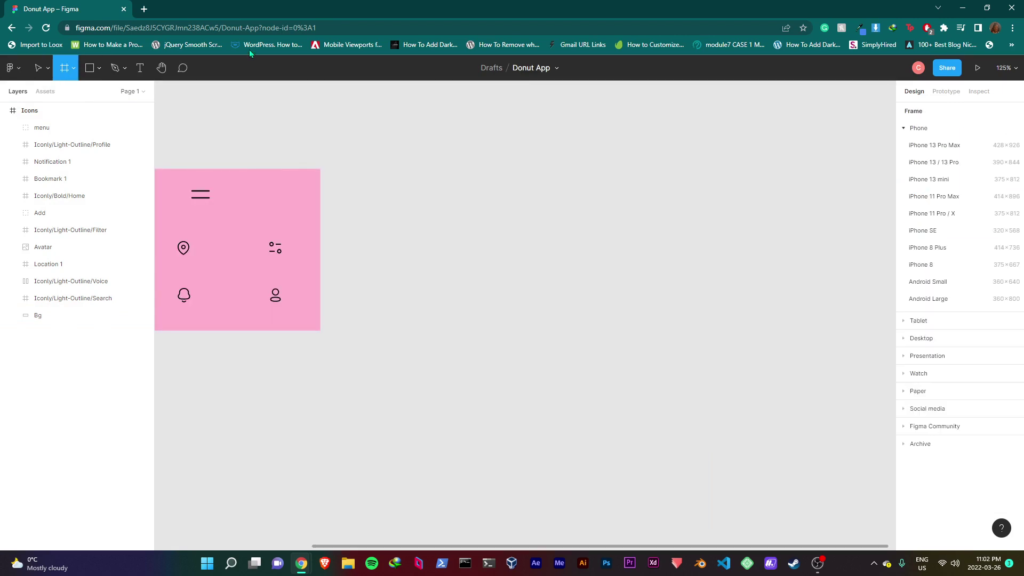
left_click(934, 197)
left_click_drag(546, 226, 535, 342)
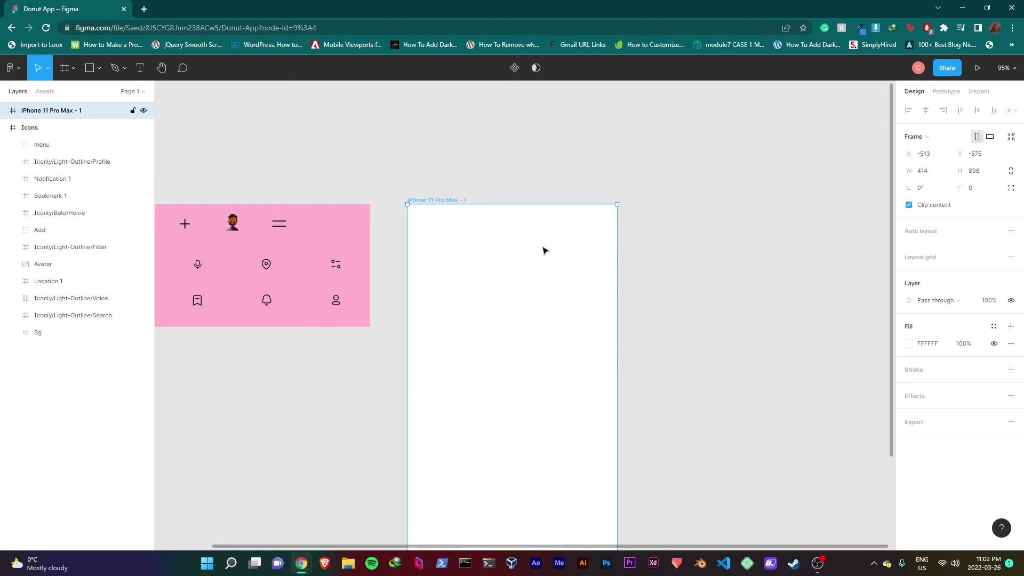
Rename the new phone frame to Home.
double_click(55, 113)
type("Home")
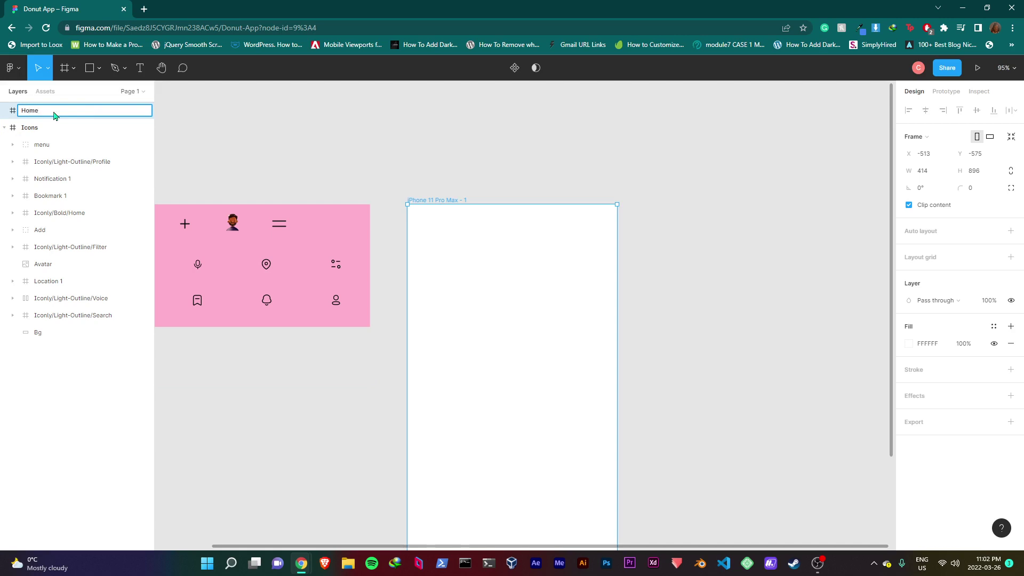
key("Return")
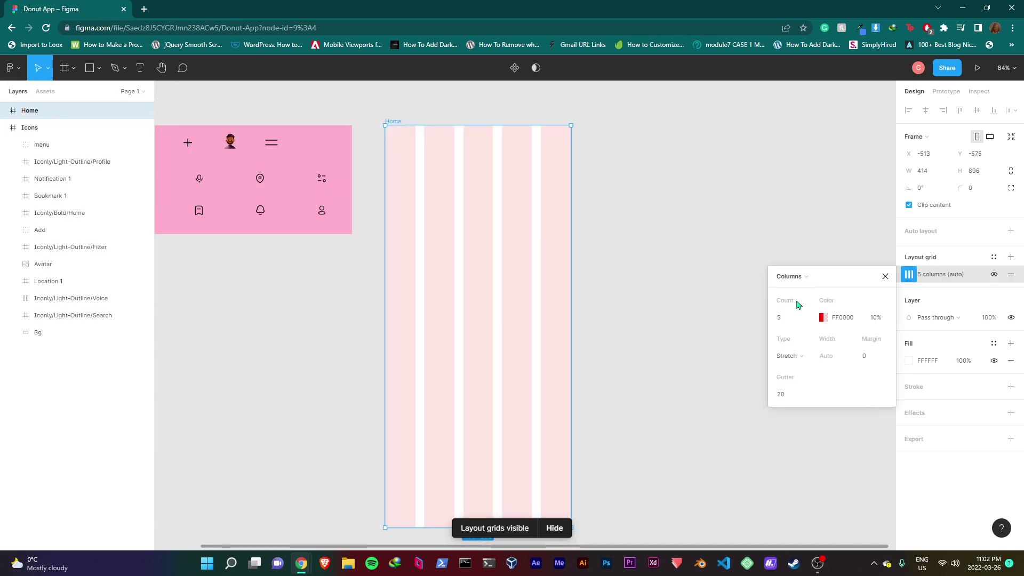
Set the Columns layout grid to count 4, margin 24 and gutter 16.
left_click(784, 323)
type("4")
key("Return")
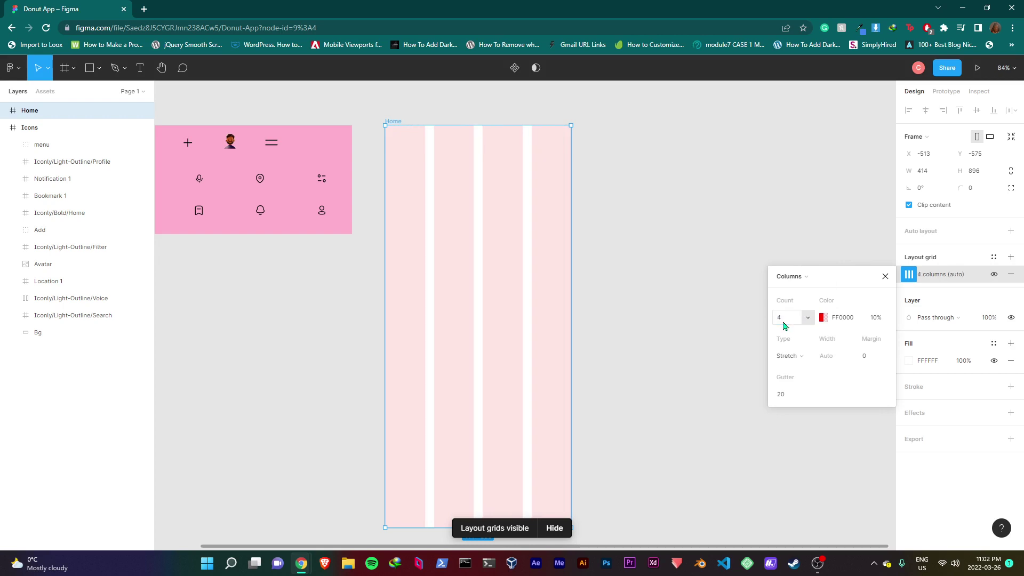
left_click(869, 362)
key("Return")
left_click(786, 397)
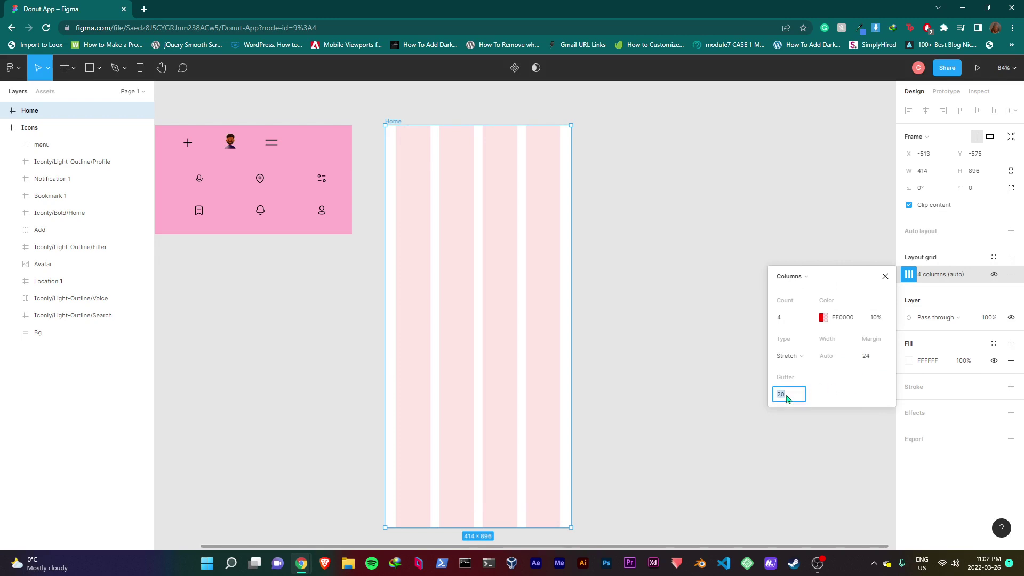
key("Return")
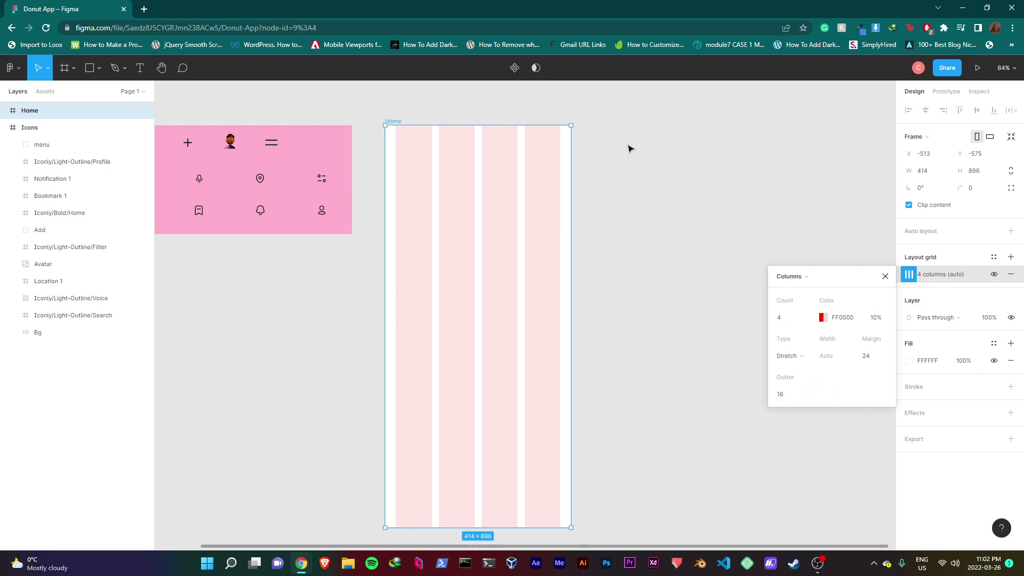
left_click(885, 275)
scroll(298, 118, "up", 3)
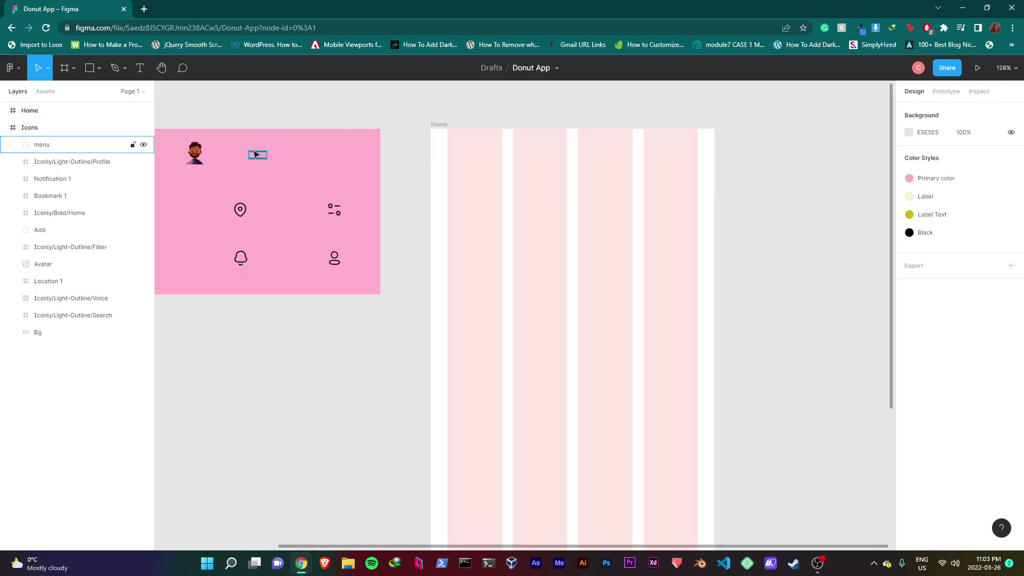
Duplicate the menu icon into Home's top-left and the avatar into its top-right.
left_click(259, 156)
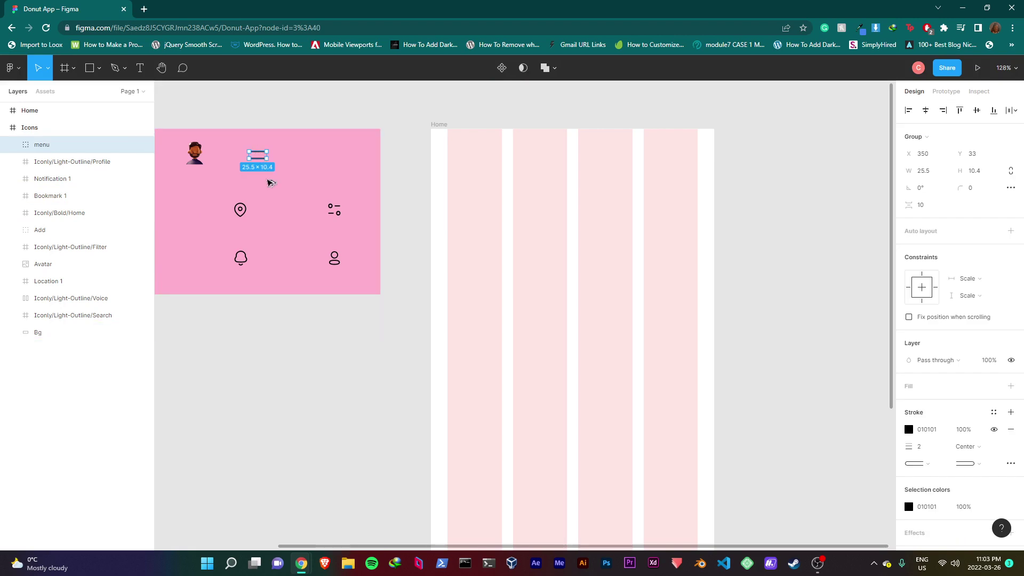
left_click_drag(260, 158, 456, 179, "alt")
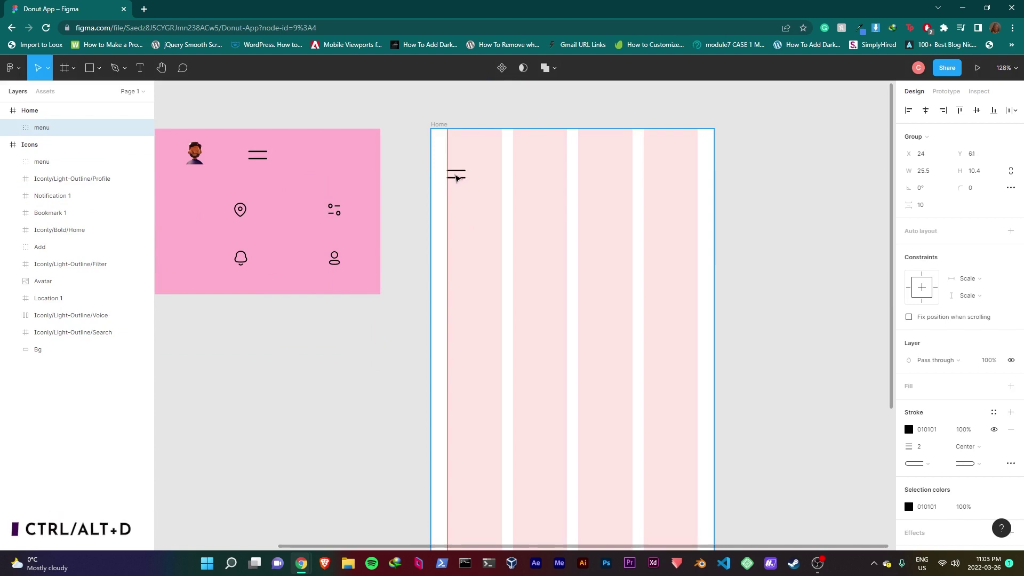
left_click_drag(194, 153, 678, 177, "alt")
scroll(757, 155, "up", 3)
scroll(745, 154, "up", 4)
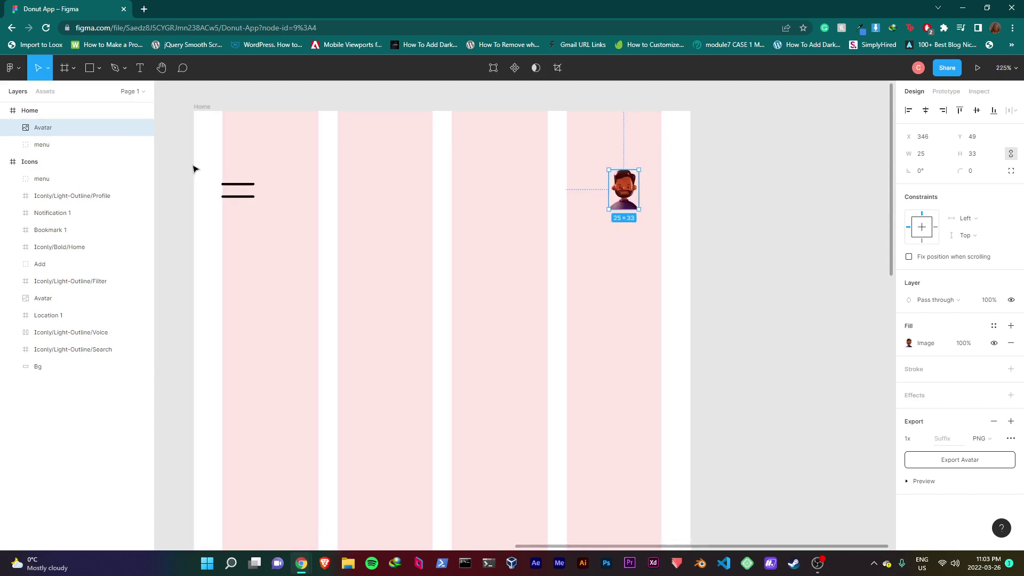
Draw a 50×44 rectangle behind the avatar.
left_click(89, 67)
mouse_move(578, 229)
left_mouse_down()
mouse_move(647, 293)
mouse_move(629, 211)
left_mouse_up()
right_click(620, 204)
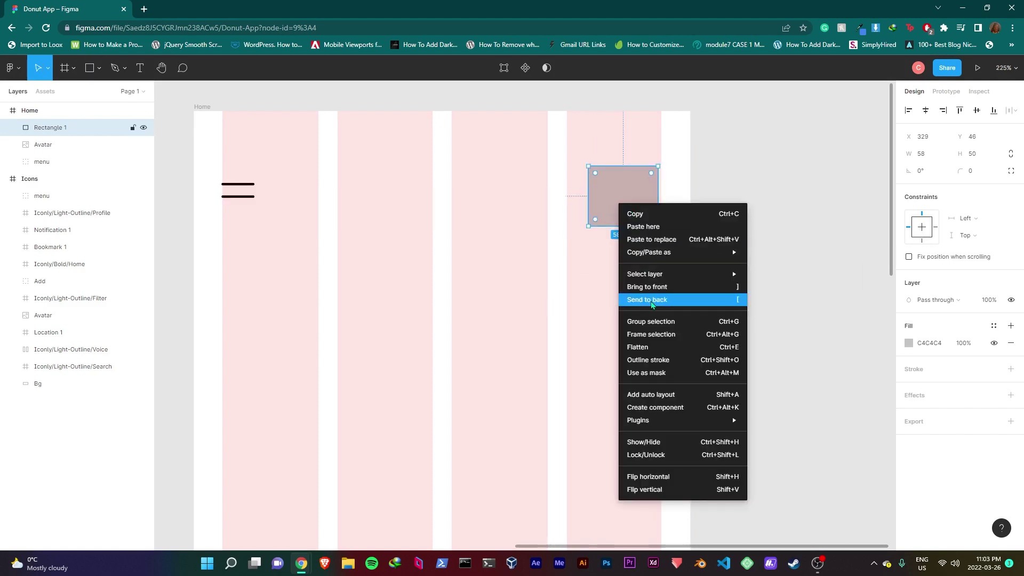
left_click(652, 300)
left_click(629, 220)
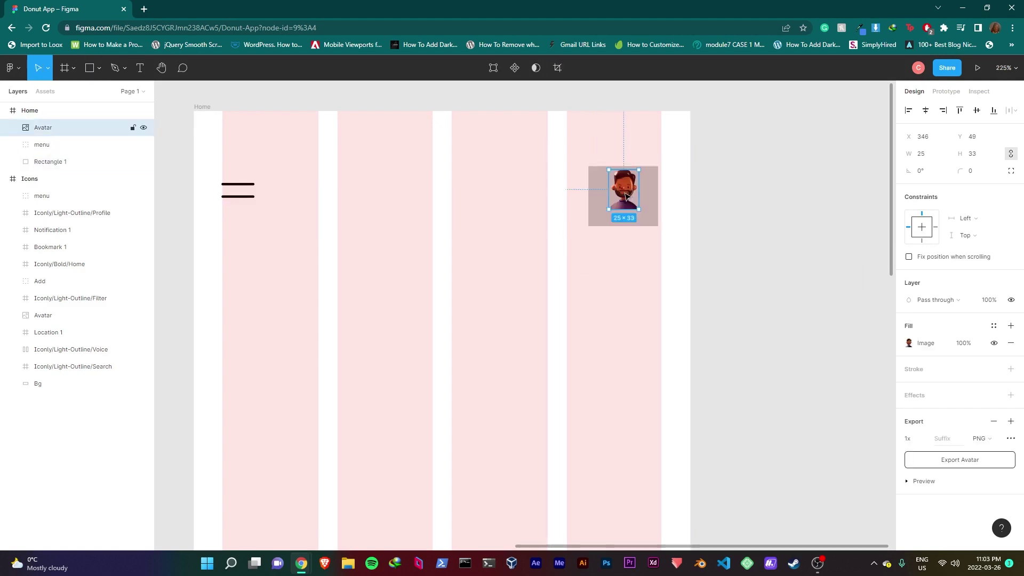
left_click(655, 185)
left_click_drag(657, 190, 653, 190)
Fill the rectangle with Primary color, round corners to 11, and group it with the avatar.
left_click(993, 325)
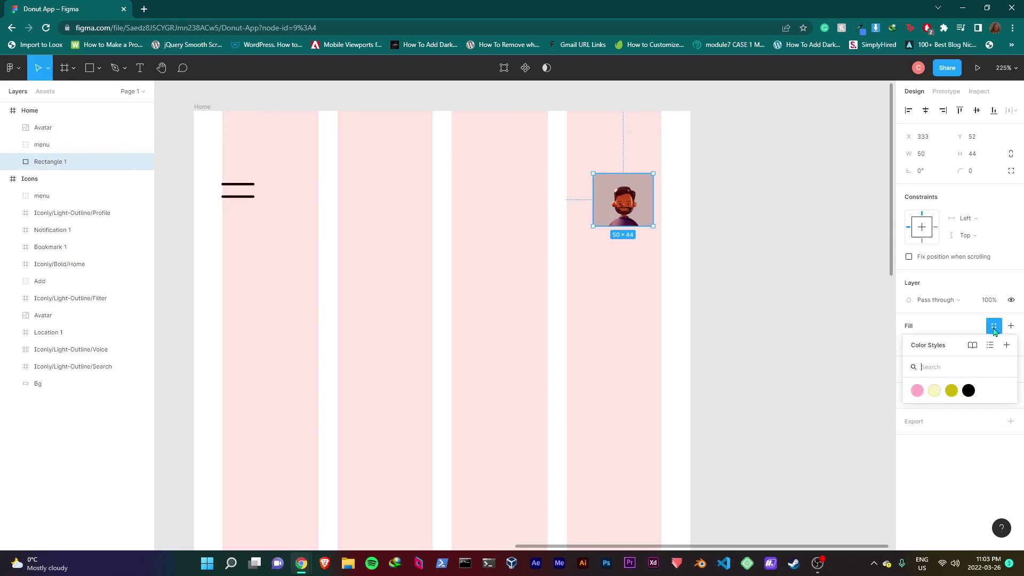
left_click(923, 395)
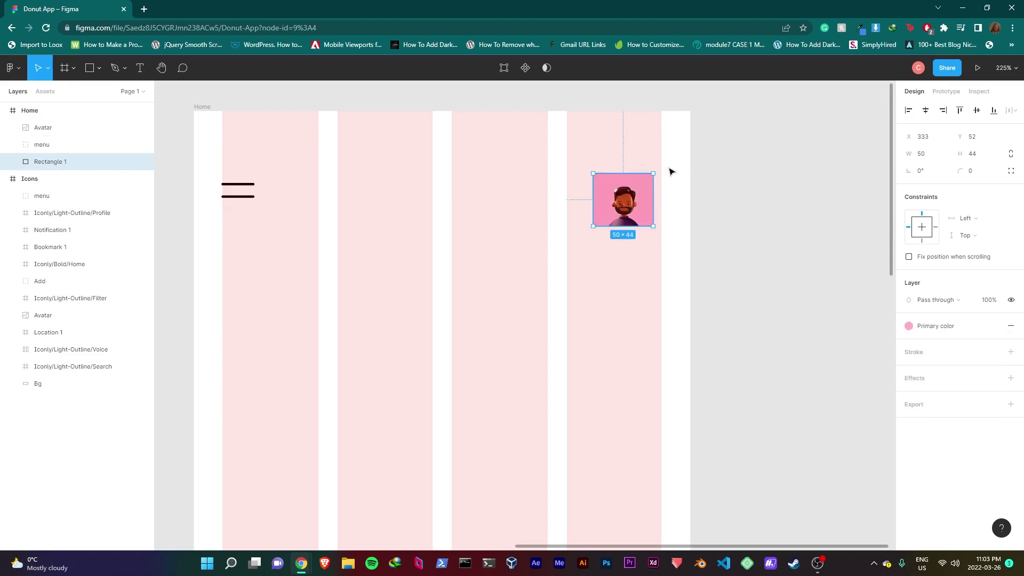
left_click_drag(953, 171, 27, 178)
left_click_drag(663, 246, 582, 177)
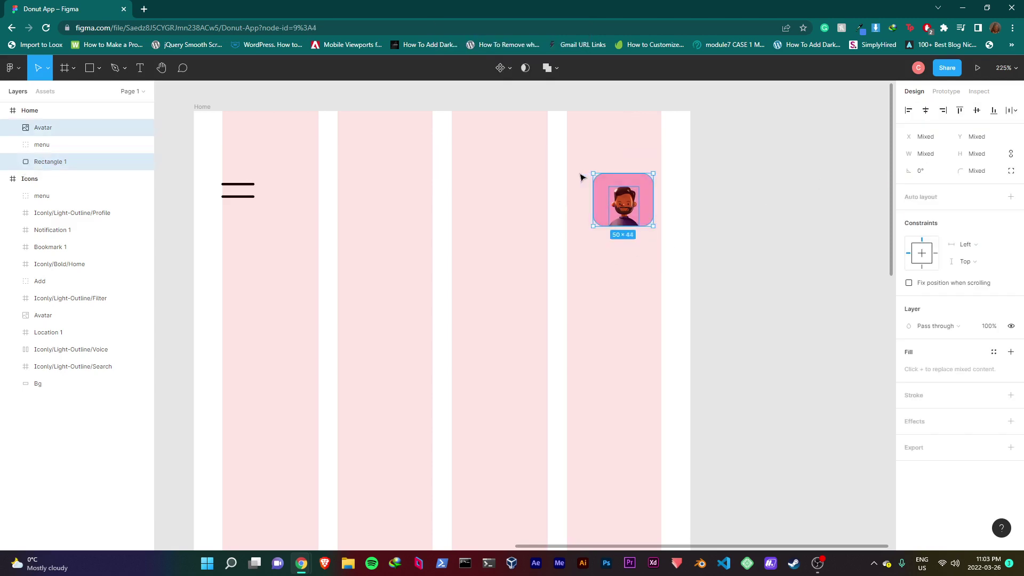
key("ctrl+g")
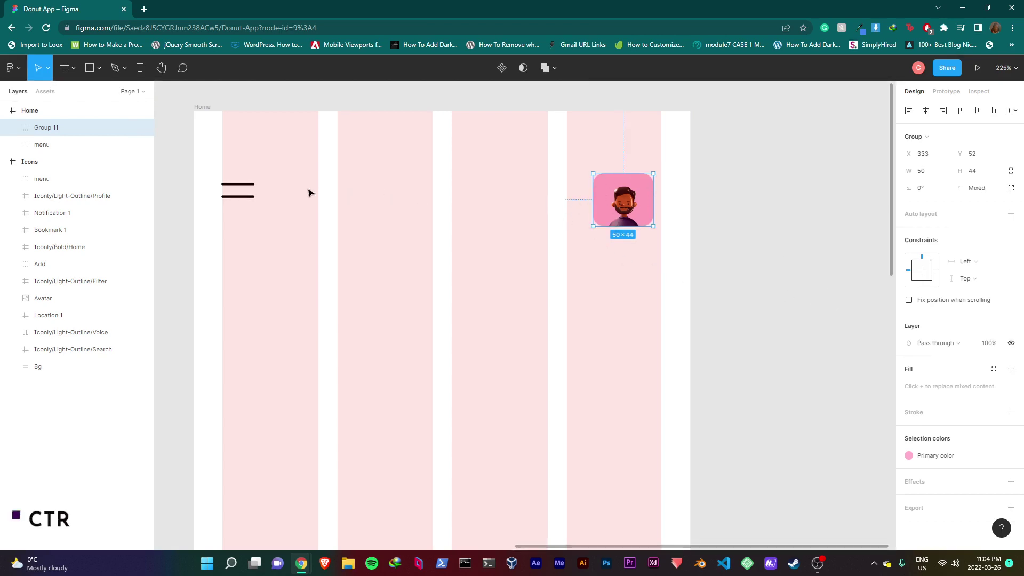
Vertically centre-align the menu icon with the avatar group, placing the avatar at X 340, Y 54.
left_click(235, 200, "shift")
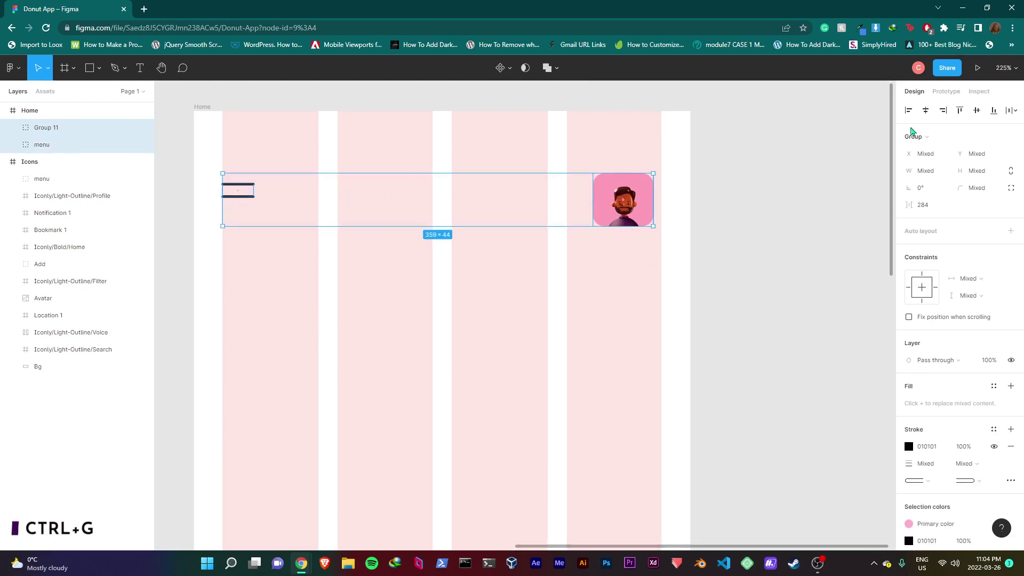
left_click(976, 110)
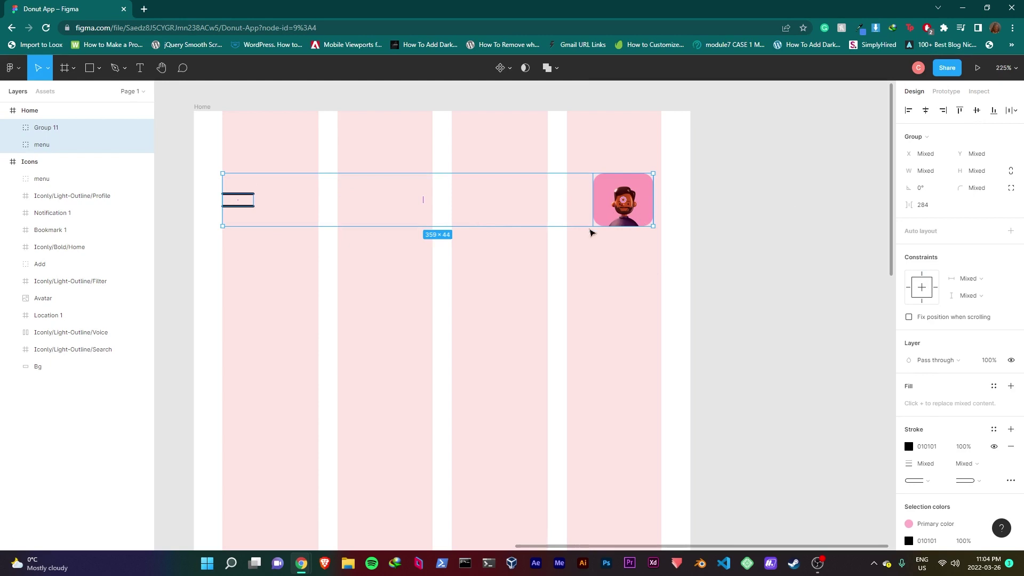
left_click(621, 253)
left_click_drag(637, 208, 644, 211)
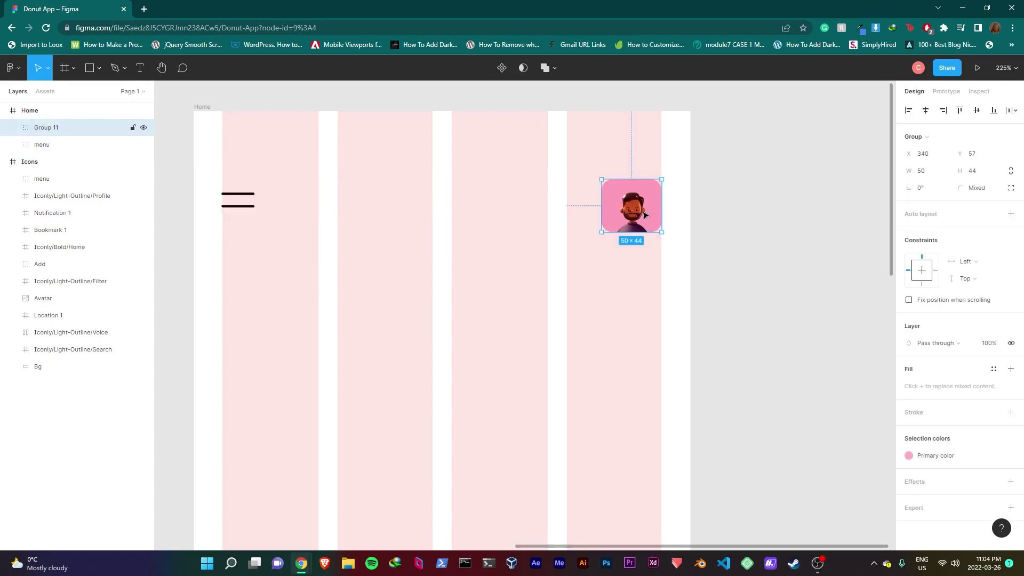
left_click(238, 199, "shift")
left_click(976, 110)
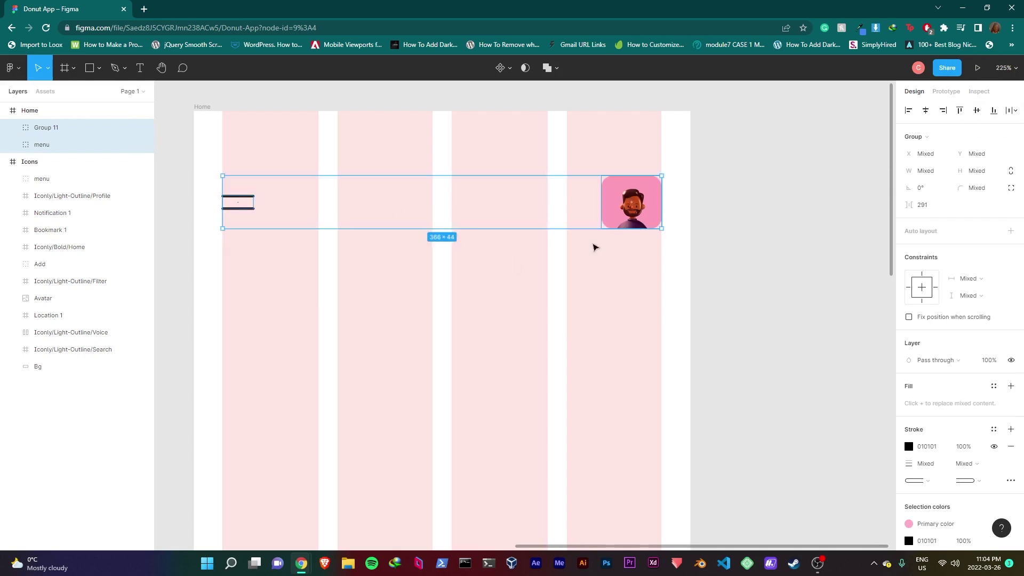
left_click(605, 280)
scroll(605, 279, "down", 5)
Place the location pin in the header between menu and avatar, coloured Primary pink.
scroll(581, 201, "up", 2)
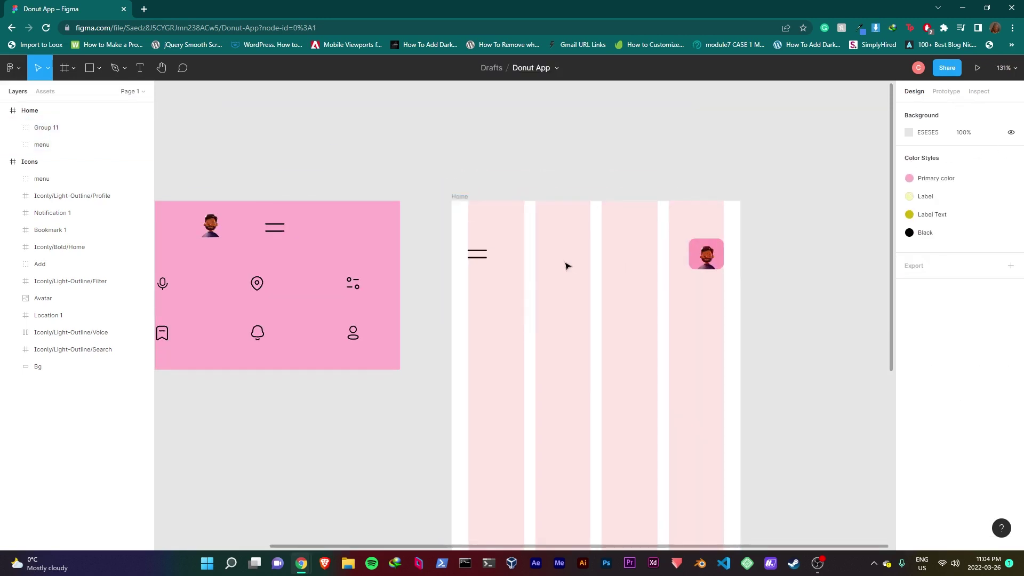
left_click(288, 275)
left_click(257, 283)
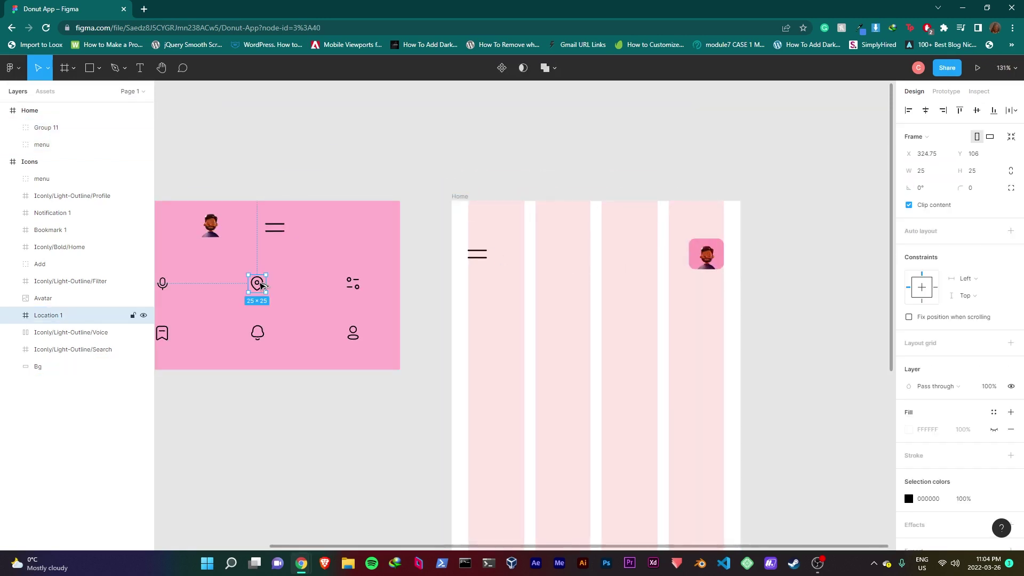
left_click_drag(261, 285, 590, 354)
scroll(669, 274, "up", 2)
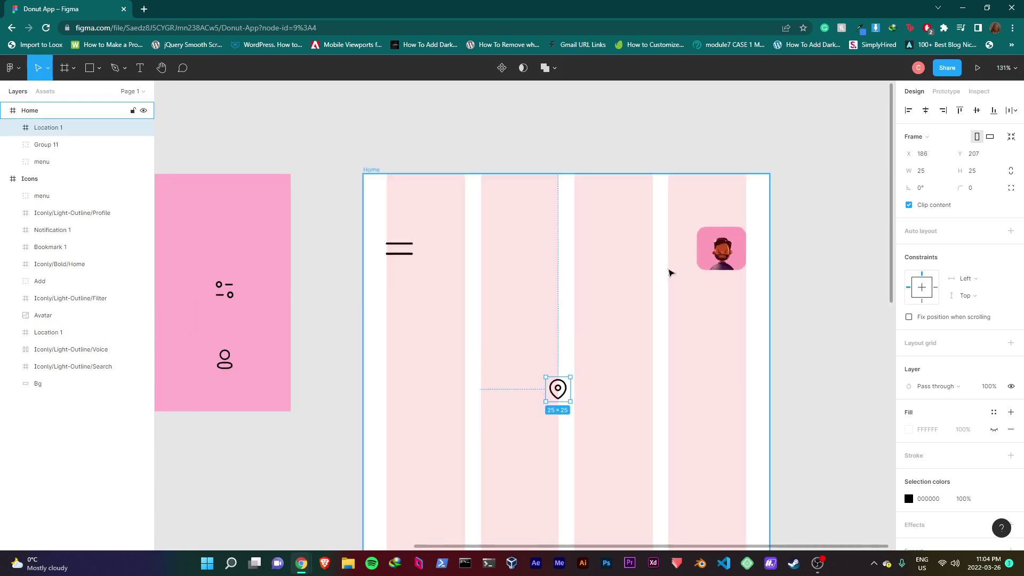
left_click_drag(558, 395, 531, 254)
left_click(993, 498)
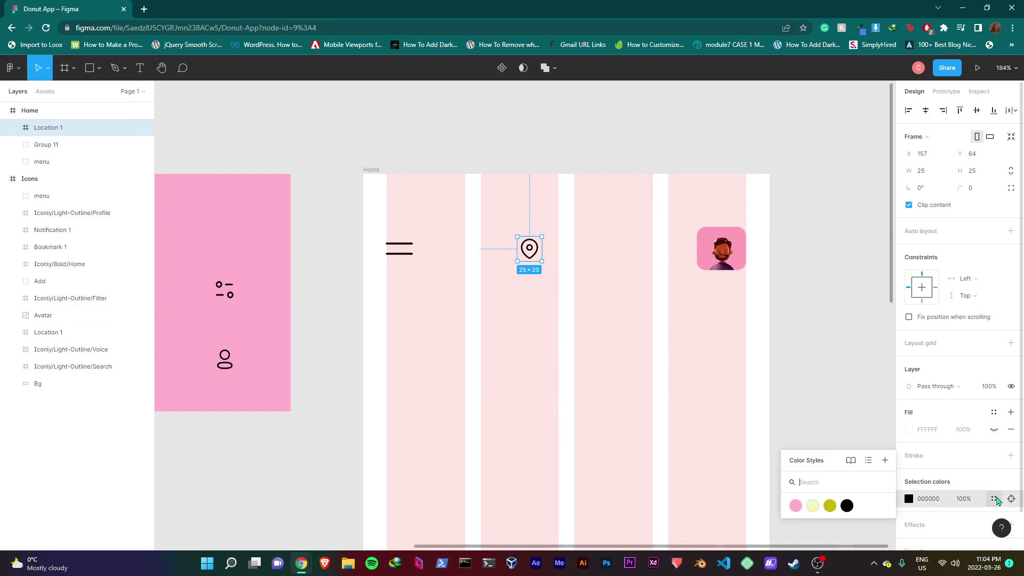
left_click(795, 506)
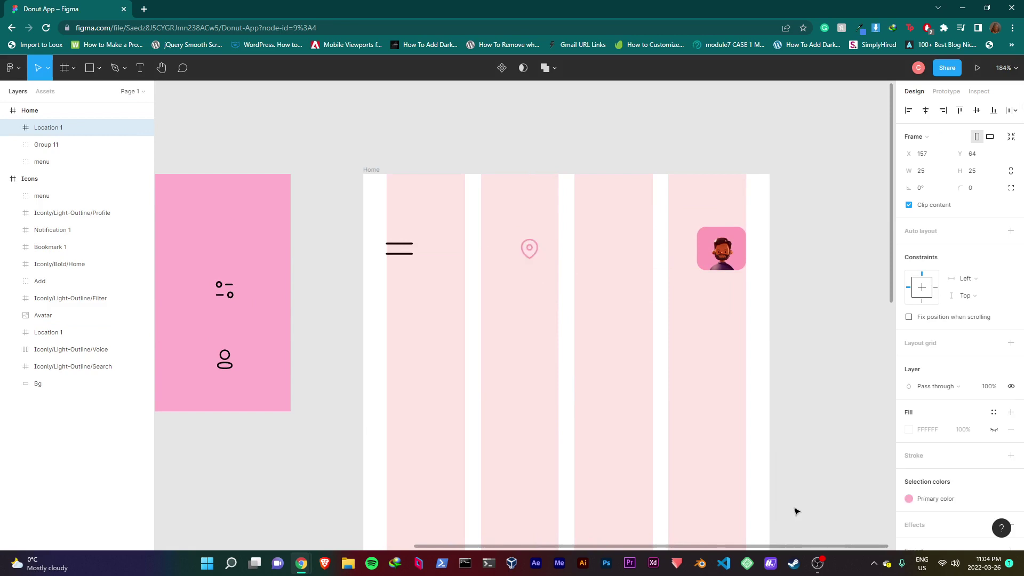
Add the sample street address in Medium weight beside the pin and group them.
key("t")
left_click(543, 249)
type("4140 Parker Rd.")
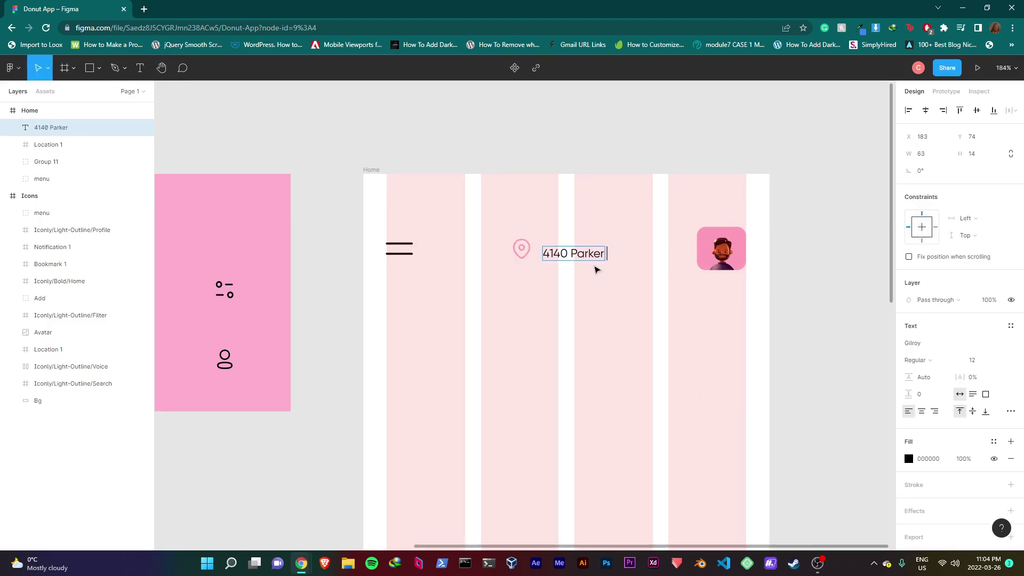
key("Escape")
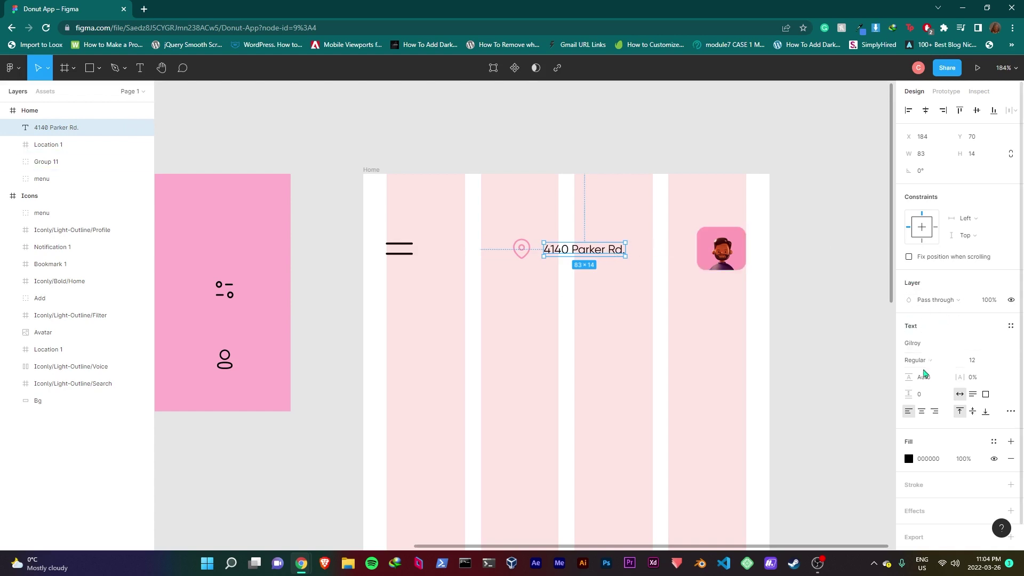
left_click(918, 360)
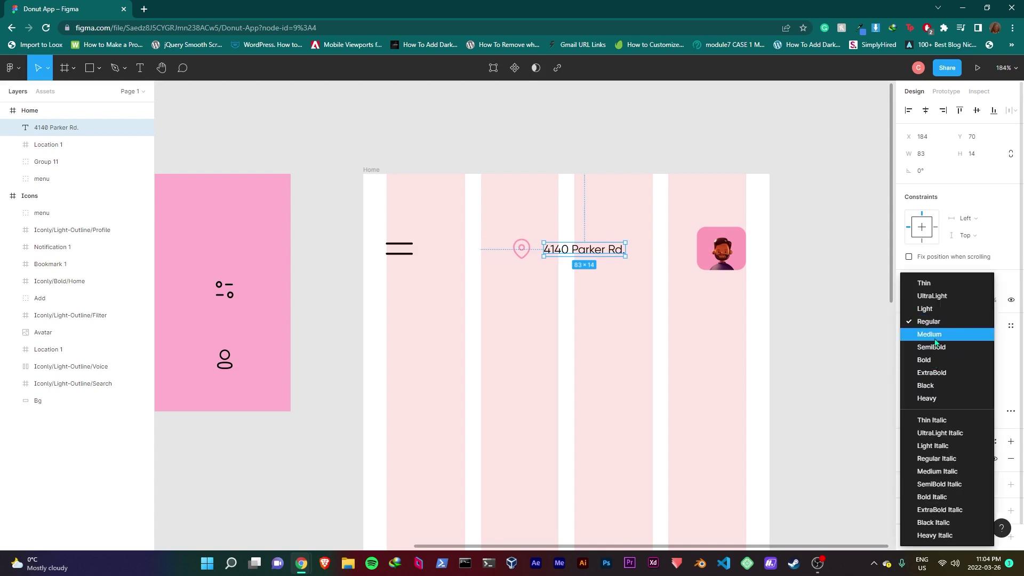
left_click(928, 334)
left_click(522, 256, "shift")
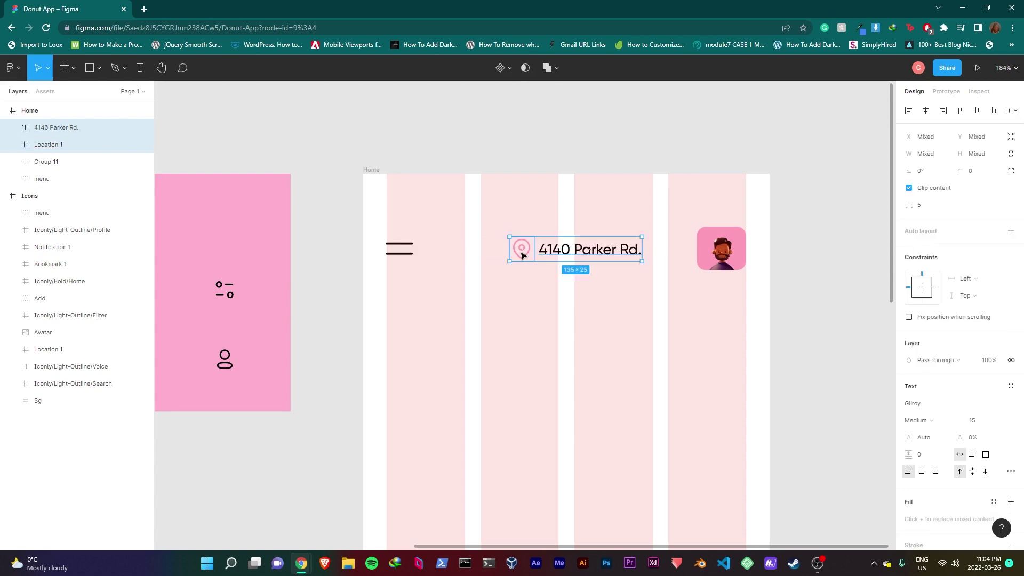
key("ctrl+g")
left_click_drag(605, 256, 595, 255)
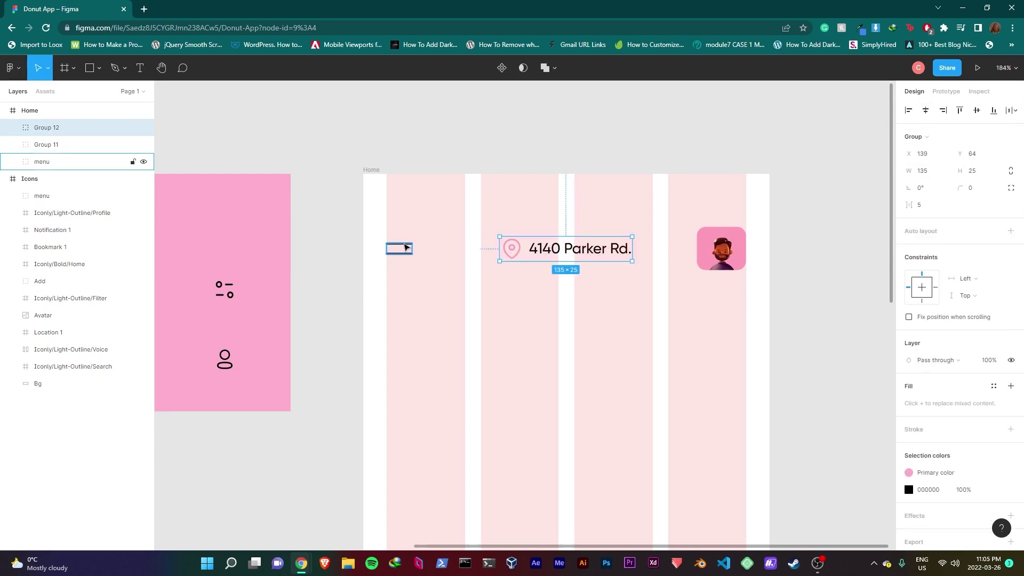
Wrap the menu, address group and avatar in an auto-layout row aligned middle-left.
left_click(407, 249, "shift")
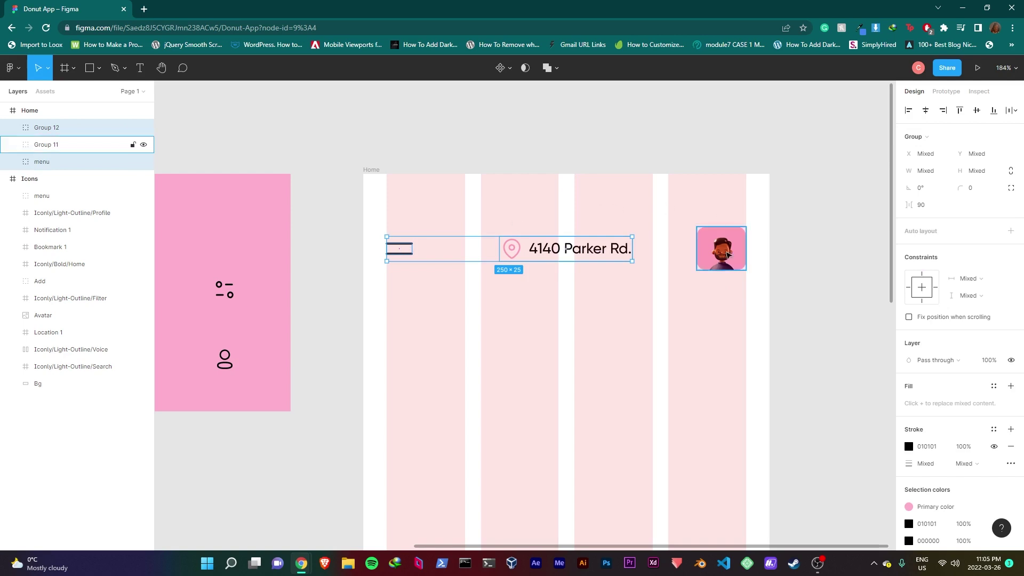
left_click(729, 258, "shift")
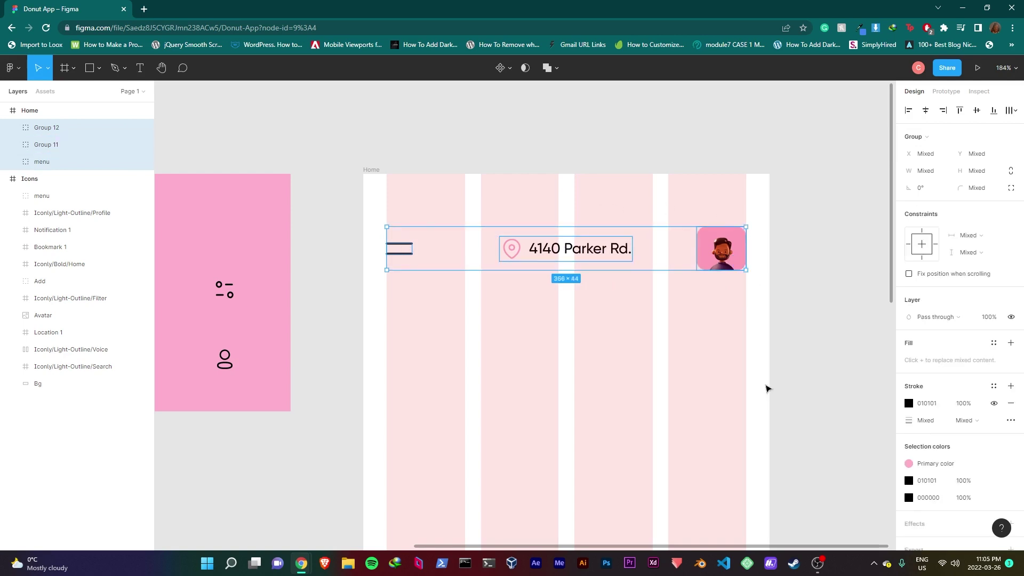
key("shift+a")
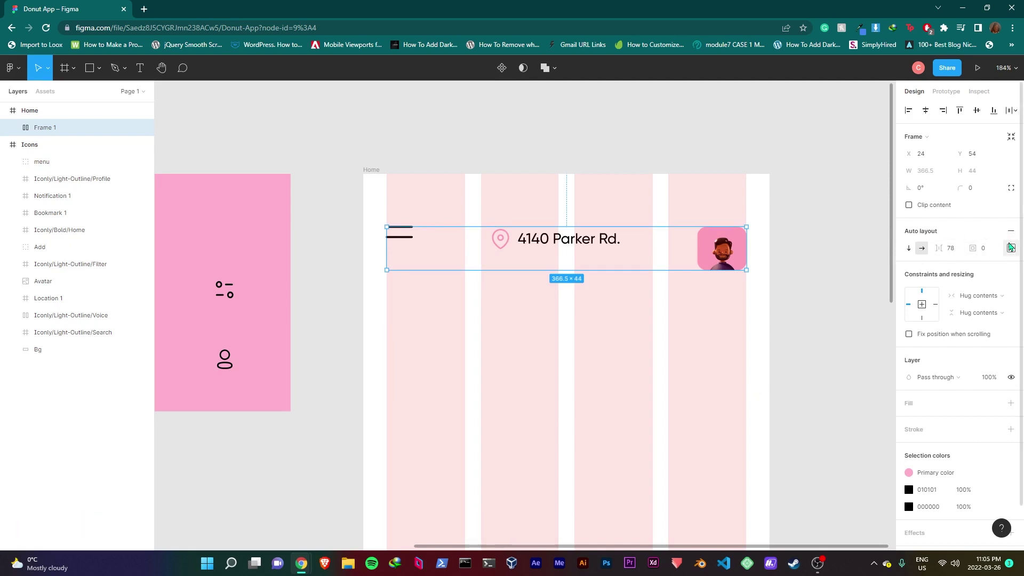
left_click(1011, 249)
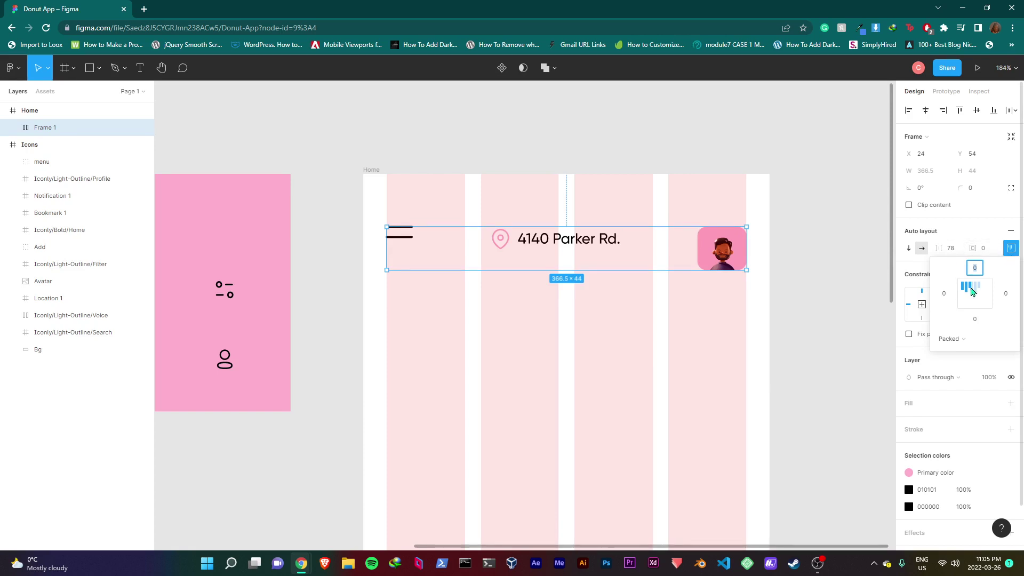
left_click(967, 297)
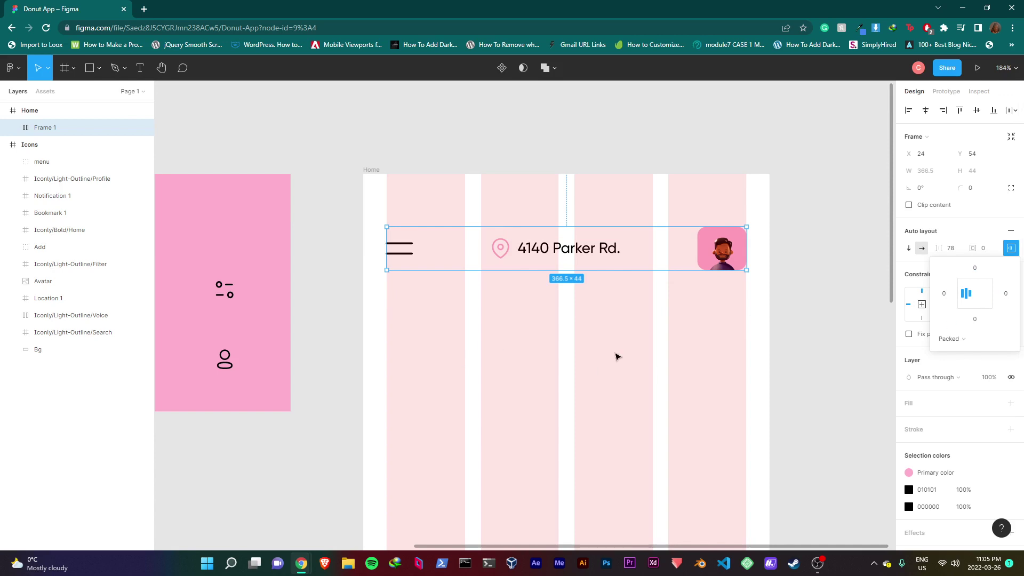
left_click(616, 356)
Draw a headline text box below the header.
scroll(633, 269, "down", 2)
key("t")
left_click_drag(386, 205, 559, 299)
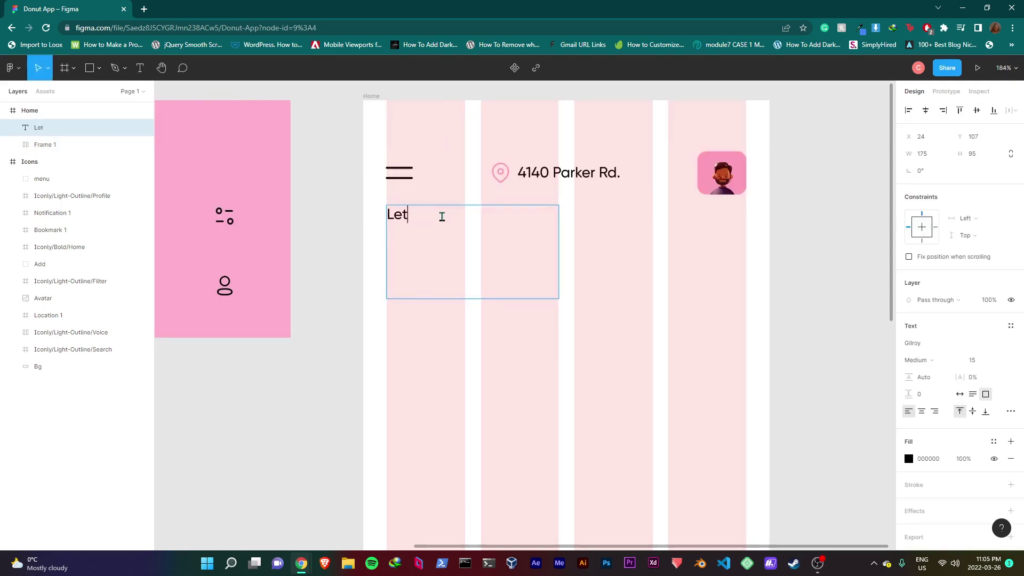
Type the headline 'Let's eat some' and 'donuts.' on two lines.
type("Let's eat some")
key("Return")
type("do")
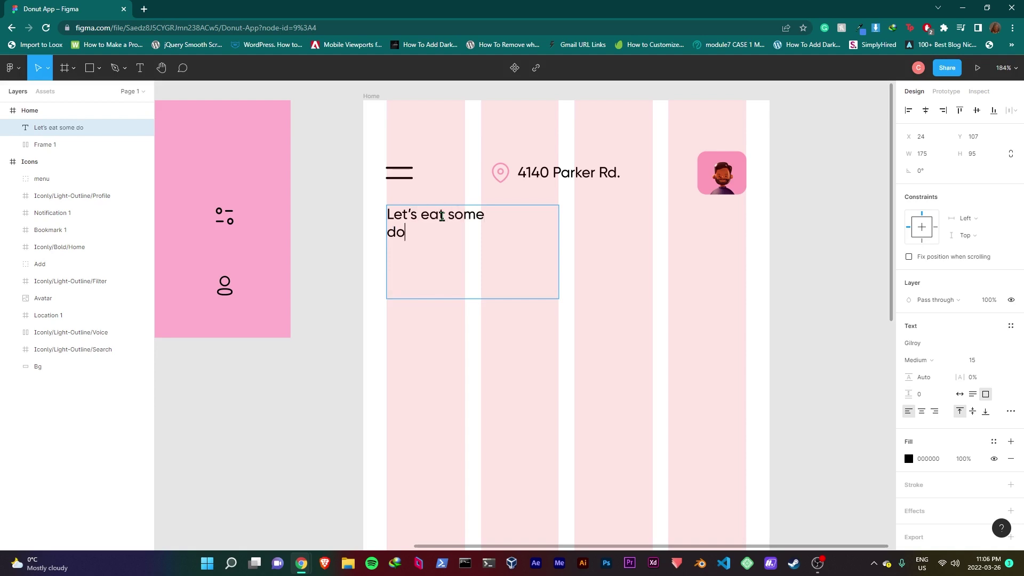
type("nuts.")
key("Escape")
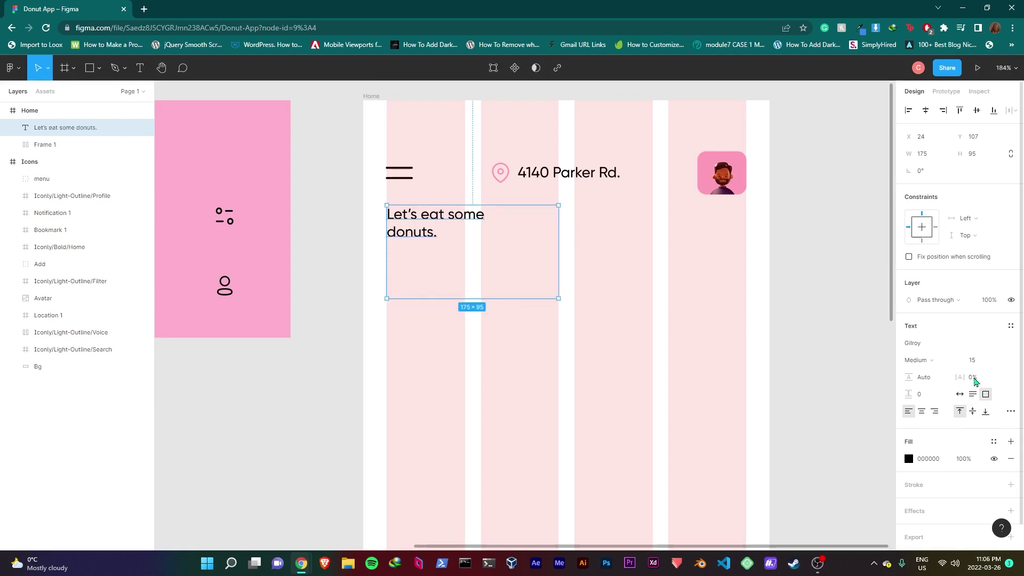
Make the headline Bold 28, widen it to 191 px, and set Auto width resizing.
left_click(948, 360)
left_click(949, 360)
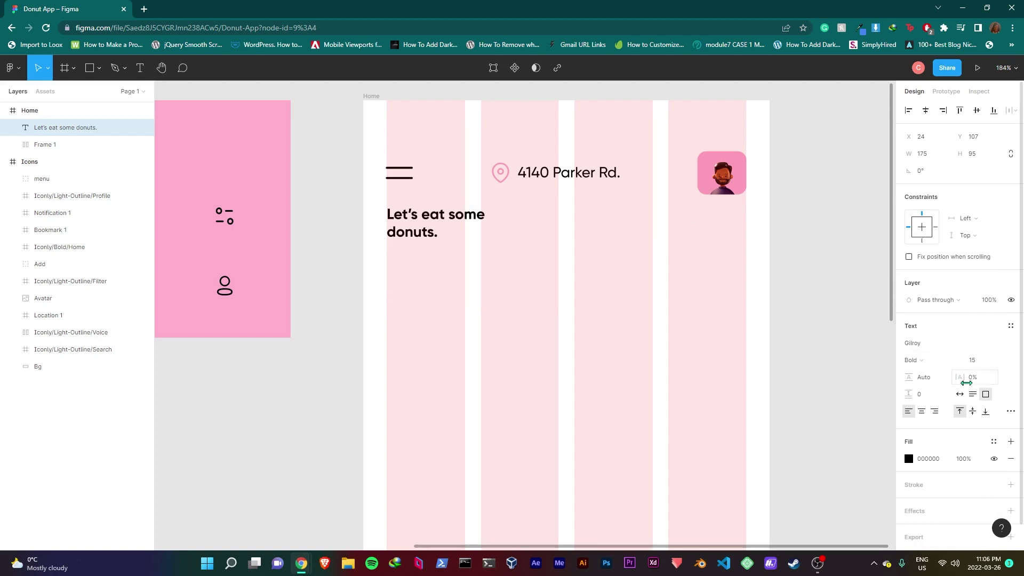
left_click(982, 361)
key("Return")
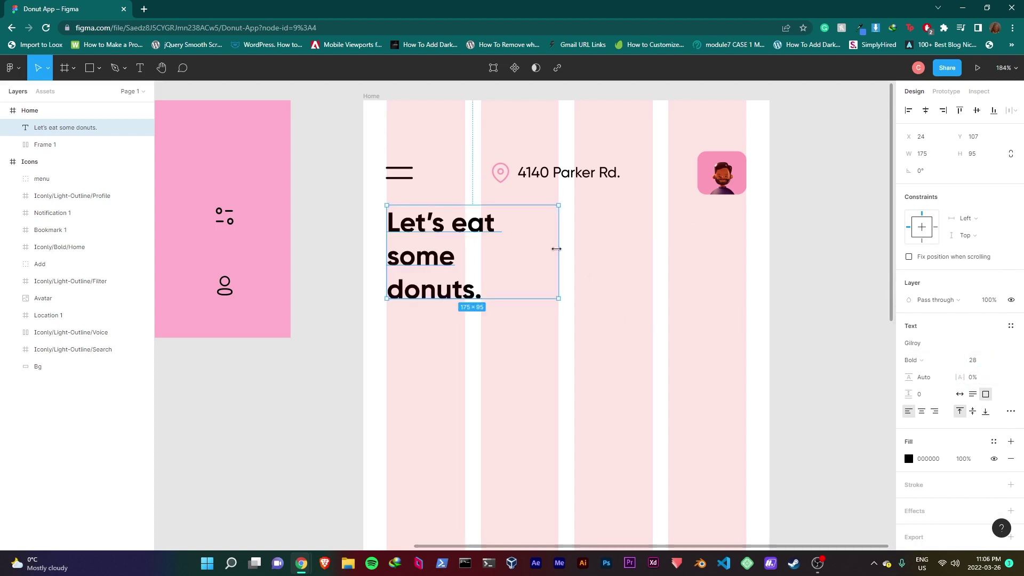
left_click_drag(556, 248, 572, 249)
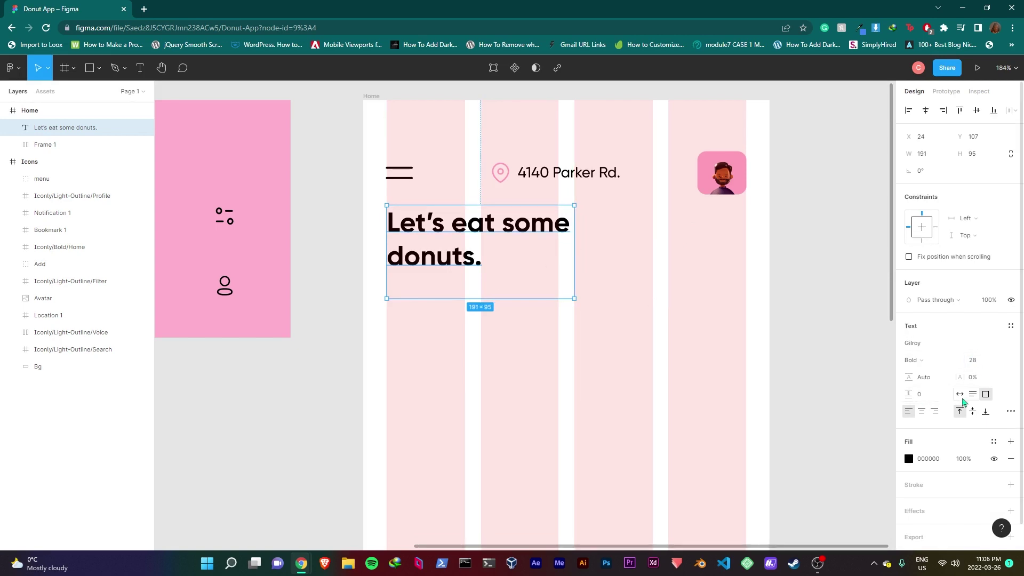
left_click(959, 394)
scroll(640, 320, "down", 5)
left_click(206, 234)
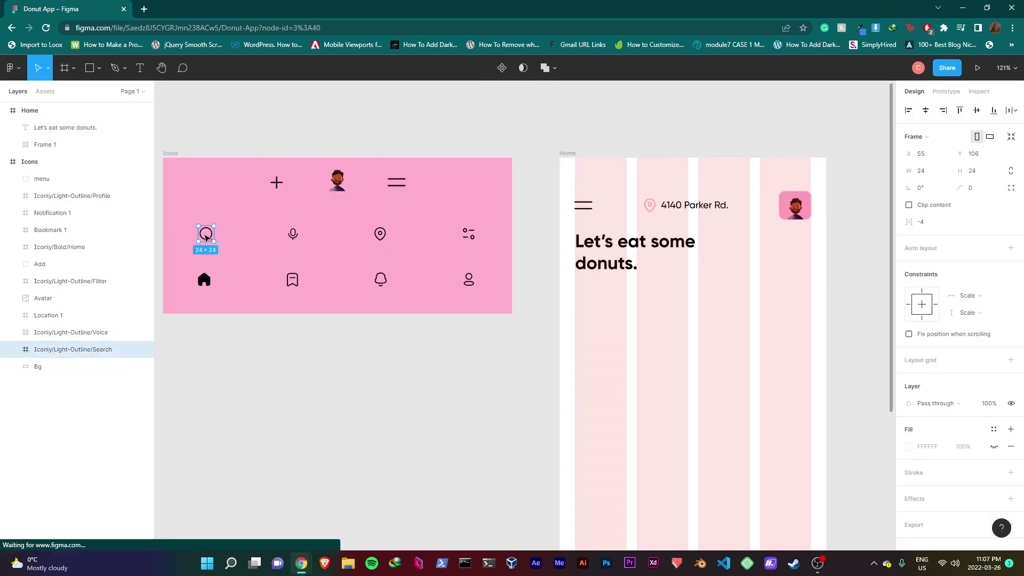
Place the search icon under the headline in Home at 50% layer opacity.
left_click_drag(206, 237, 610, 315)
scroll(650, 304, "down", 3)
scroll(564, 256, "up", 5)
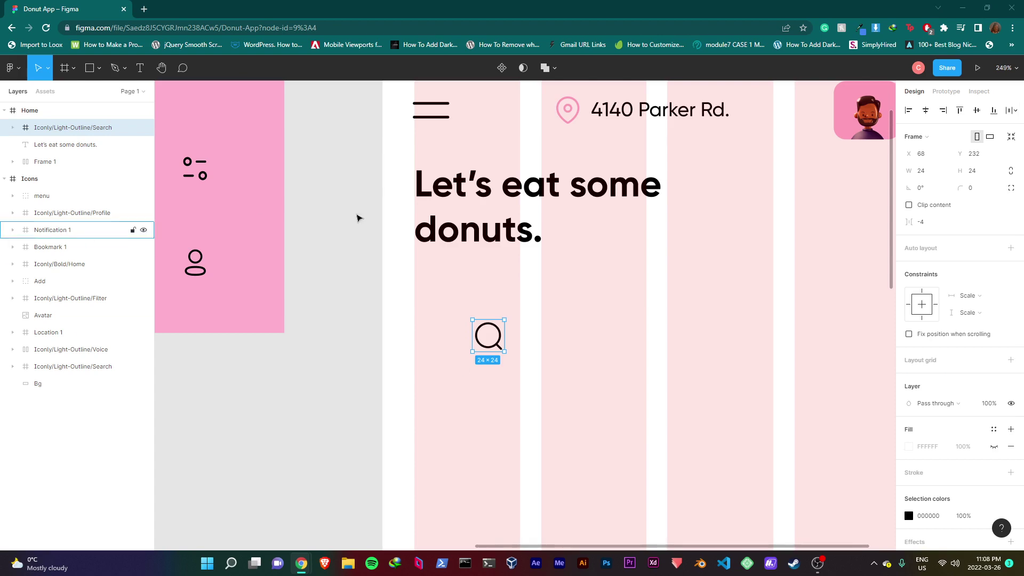
left_click(908, 515)
left_click_drag(773, 395, 720, 247)
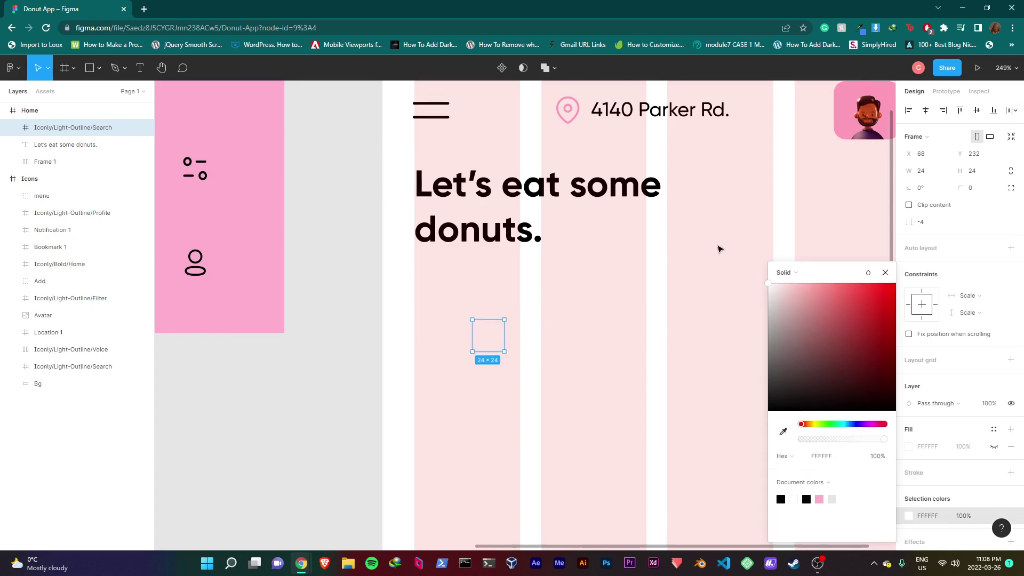
left_click(998, 407)
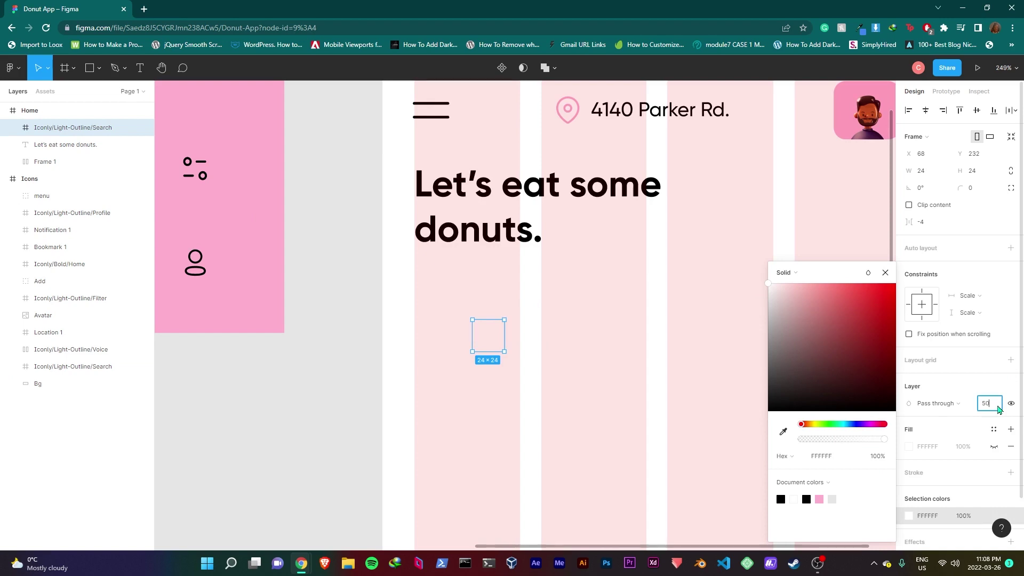
key("Return")
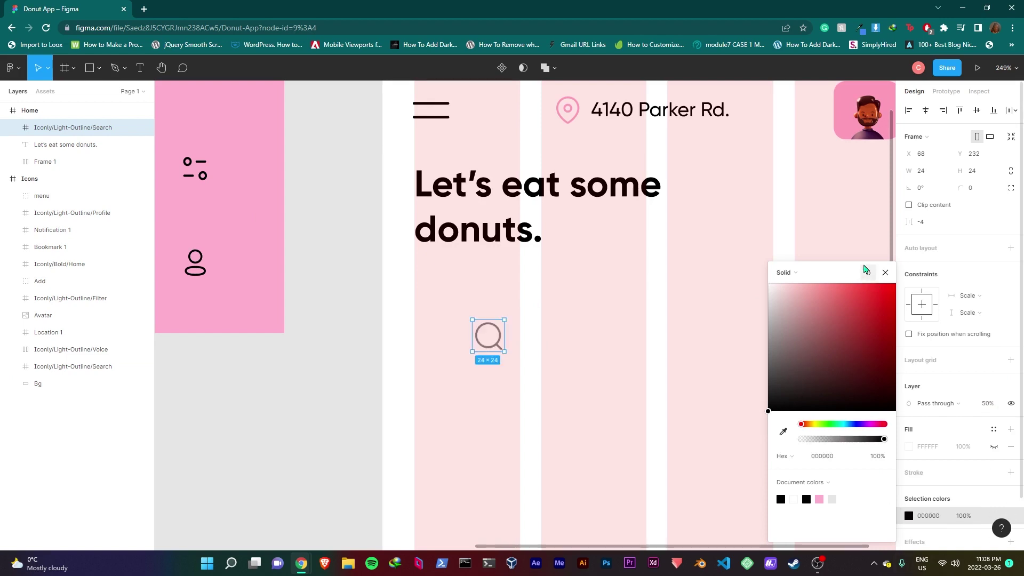
left_click(495, 399)
left_click_drag(494, 347, 451, 331)
Duplicate the address text beside the search icon and reword it as 'Search donuts...'.
scroll(601, 238, "right", 2)
left_click(642, 107)
double_click(642, 107)
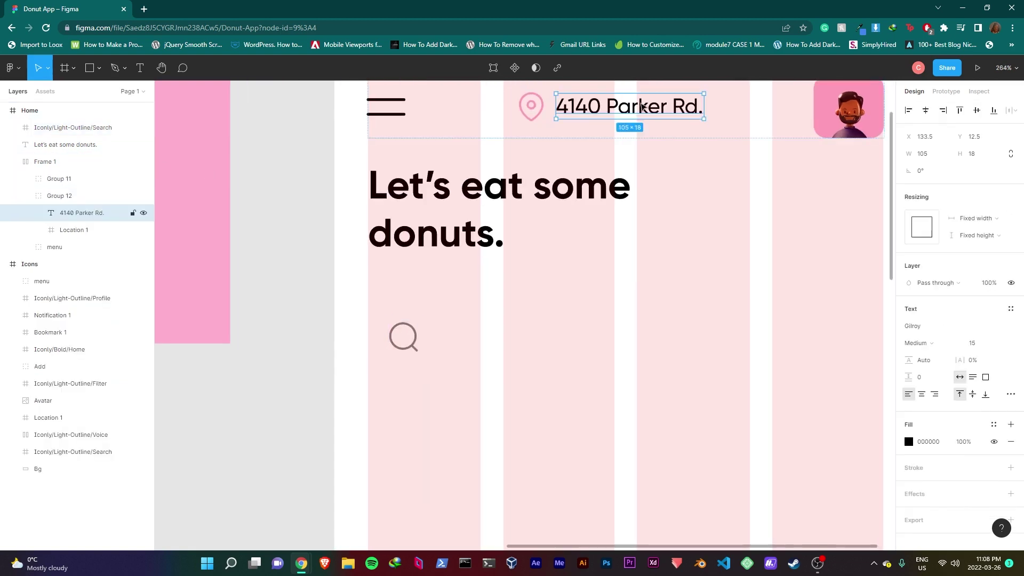
left_click_drag(642, 107, 521, 336)
double_click(521, 336)
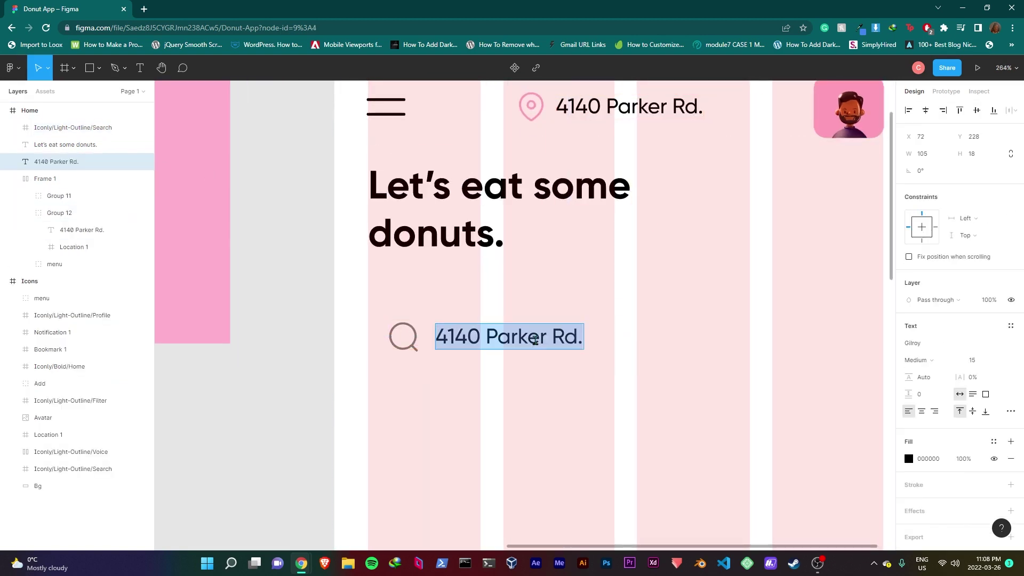
type("SD")
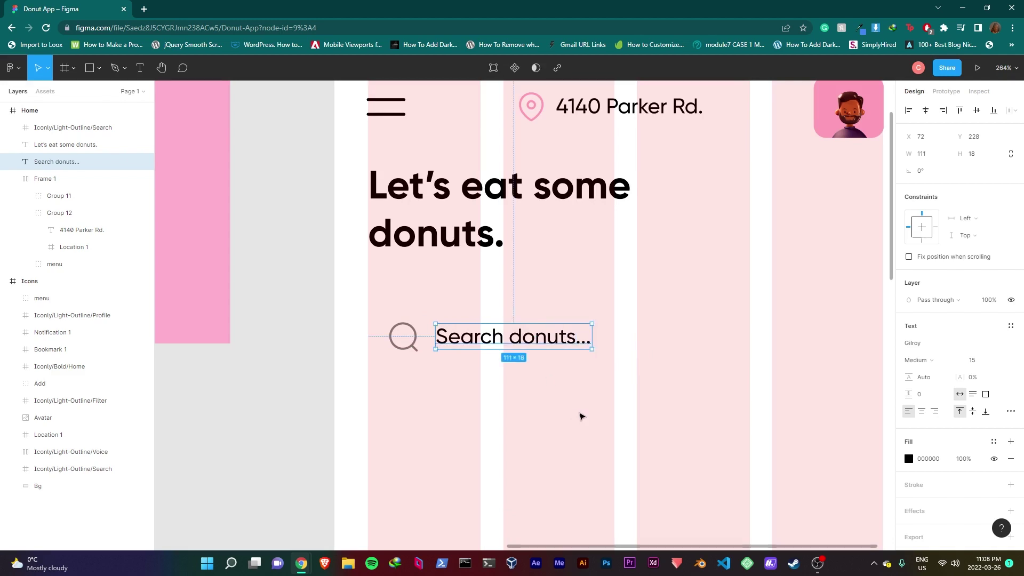
left_click_drag(510, 340, 504, 341)
Wrap the search icon and text together in an auto layout frame.
left_click(403, 336, "shift")
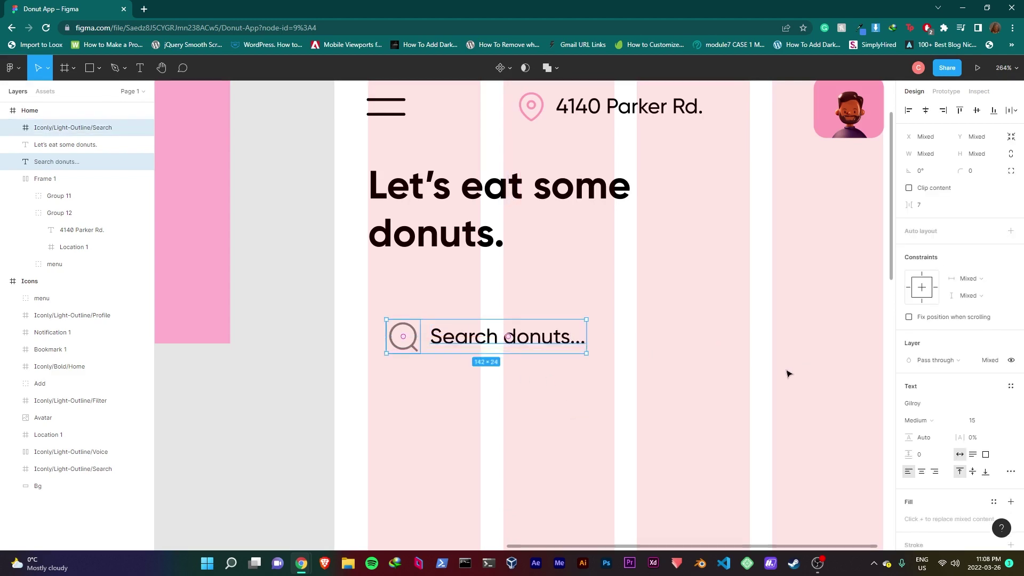
key("shift+a")
left_click(1010, 248)
scroll(478, 408, "down", 2)
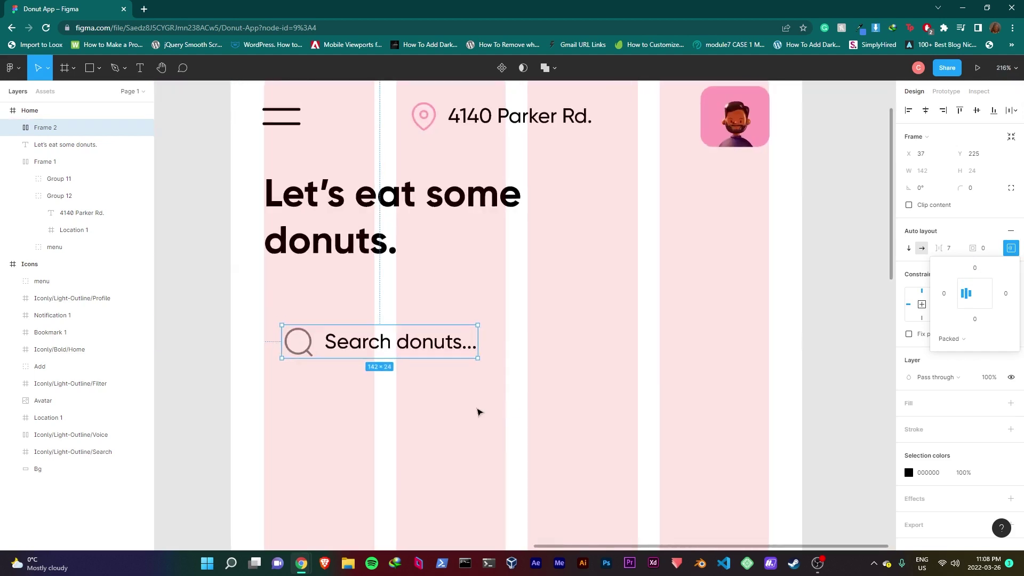
left_click(478, 412)
scroll(534, 342, "down", 3)
scroll(213, 240, "left", 5)
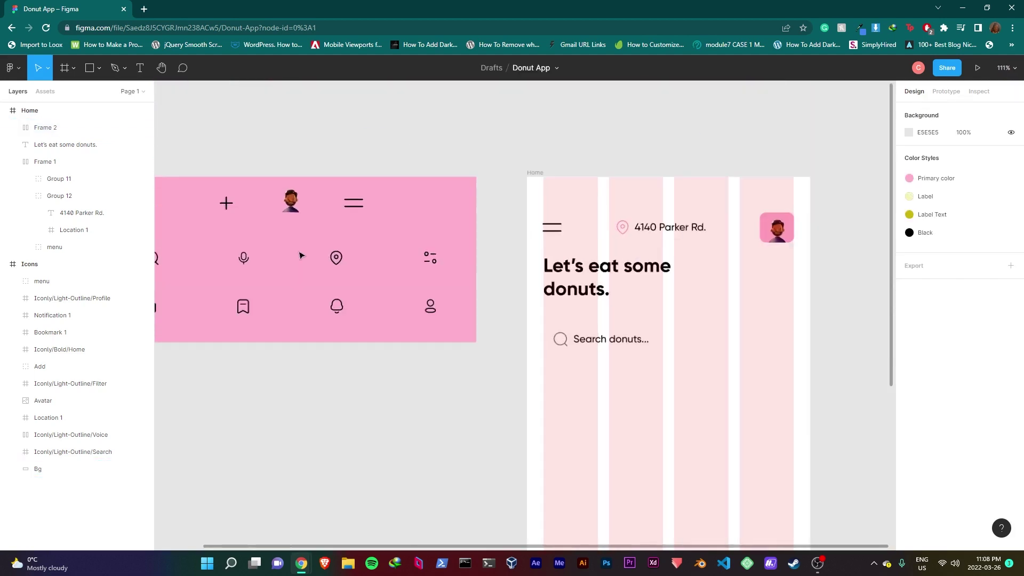
Place the mic icon beside 'Search donuts...' and colour it Primary pink.
left_click_drag(243, 257, 678, 339)
scroll(560, 339, "up", 5)
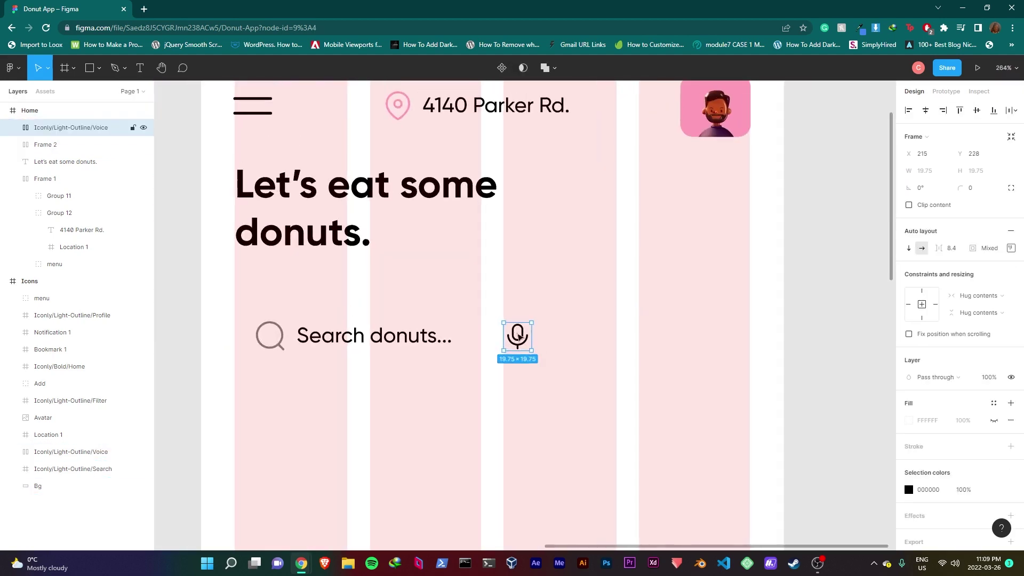
left_click(993, 489)
left_click(800, 514)
scroll(410, 297, "up", 3)
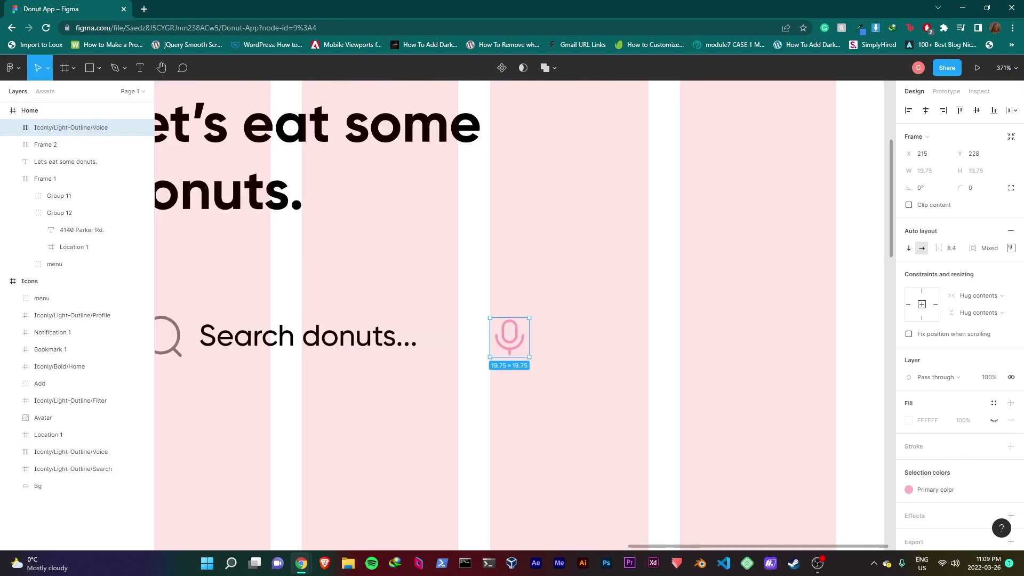
Draw a 100×100 ellipse and move it beside the mic icon.
left_click(98, 68)
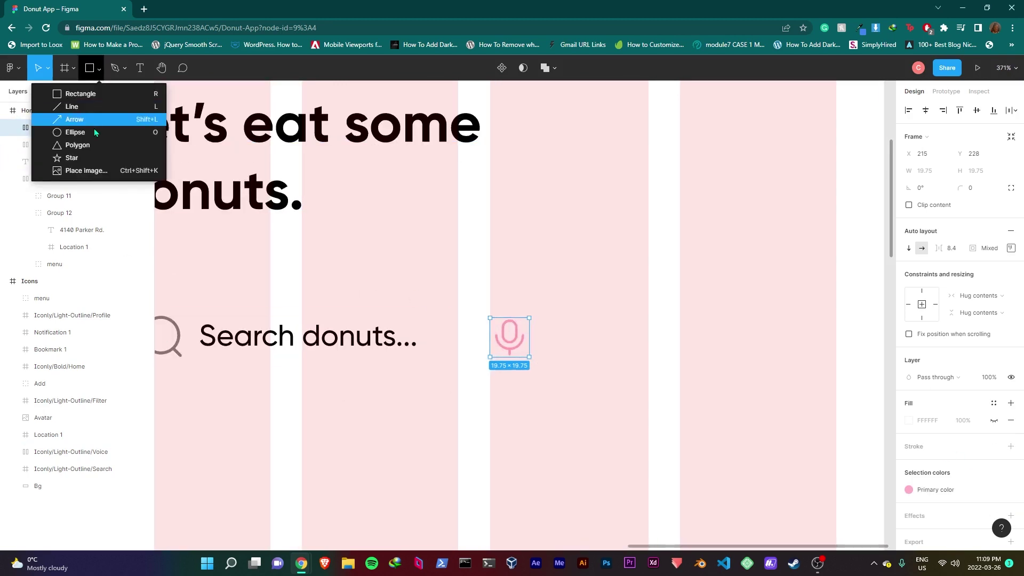
left_click(94, 132)
left_click(538, 379)
left_click_drag(537, 380, 675, 359)
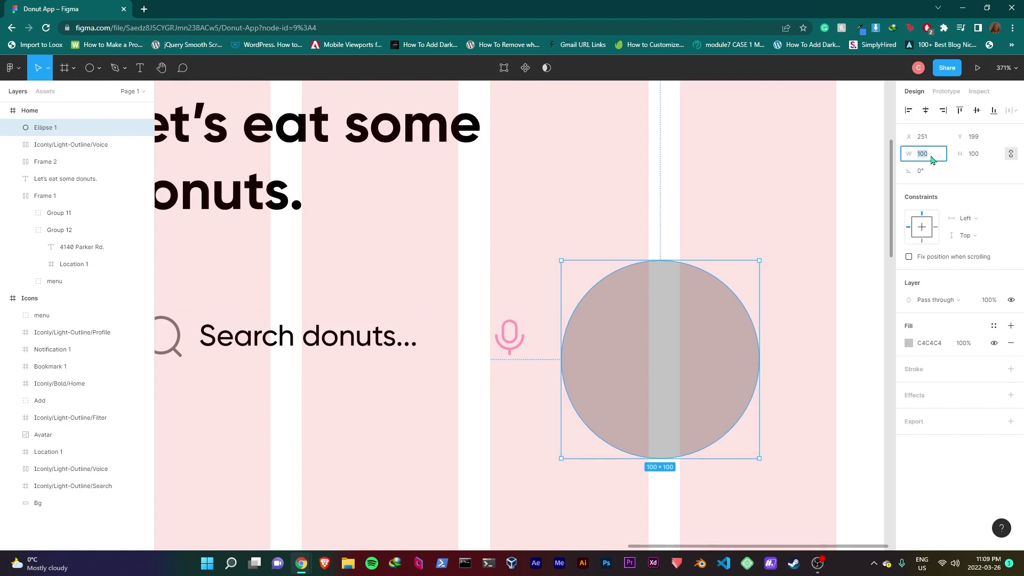
Resize the circle to 35 and send it behind the mic icon.
type("35")
key("Return")
left_click_drag(594, 293, 517, 337)
right_click(507, 335)
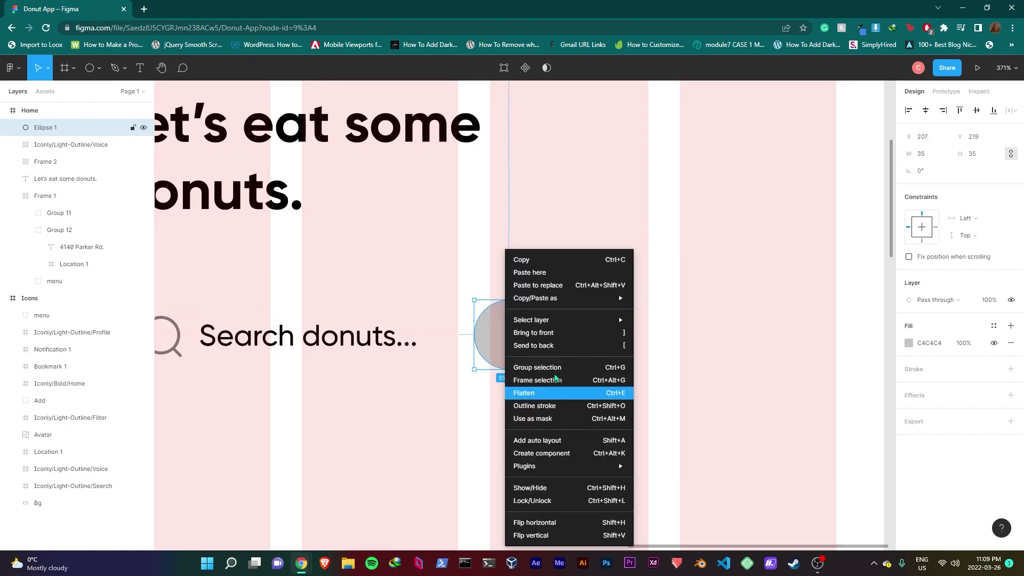
left_click(534, 345)
Fill the circle with pale pink FFAFCC at 12% opacity.
left_click(515, 340)
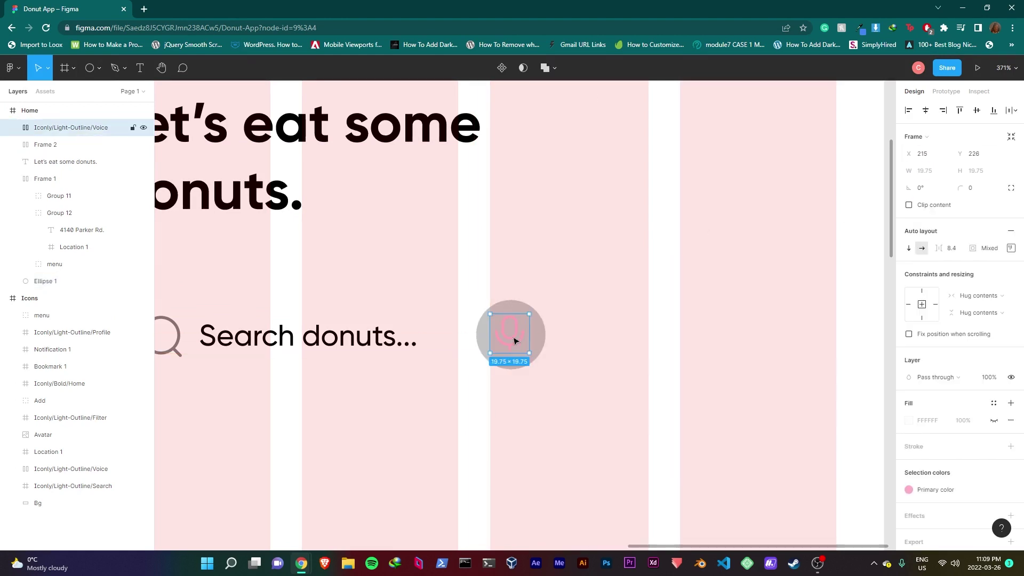
left_click(535, 364)
left_click(993, 326)
left_click(915, 392)
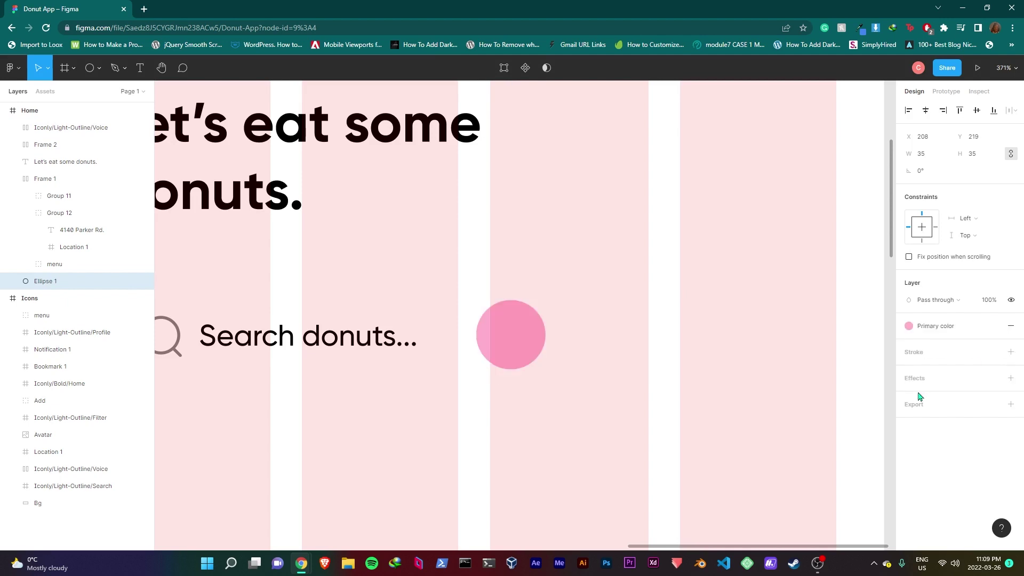
left_click(993, 326)
left_click(963, 343)
type("12")
key("Return")
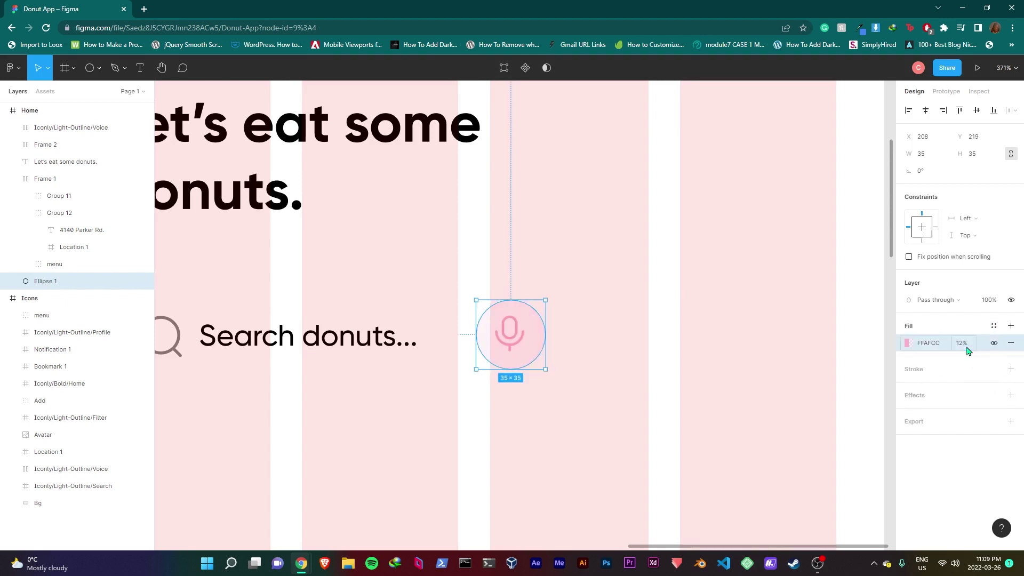
Centre the circle behind the mic icon and select both together.
scroll(581, 356, "up", 2)
left_click(498, 326)
left_click(530, 347)
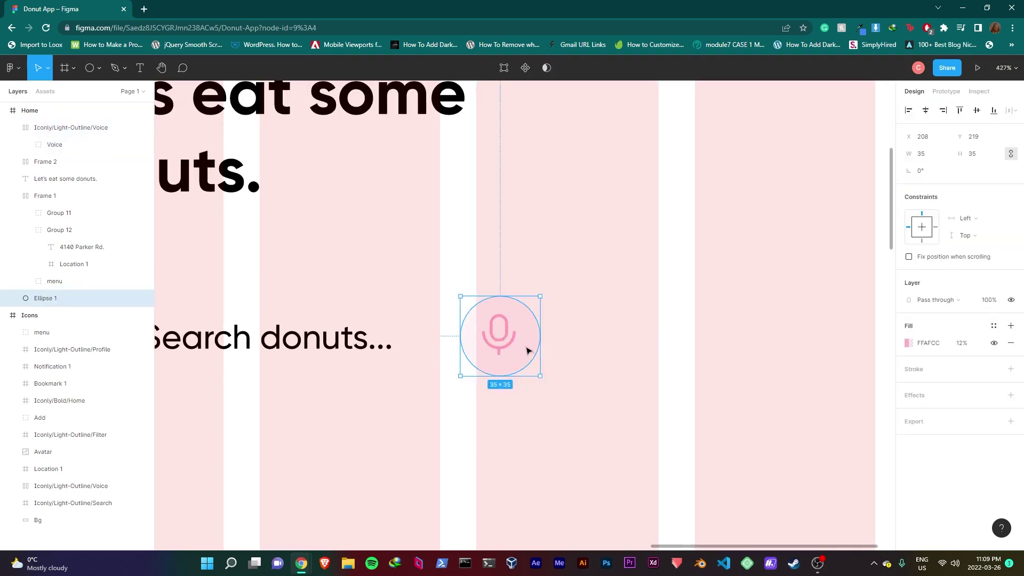
left_click_drag(530, 347, 531, 349)
scroll(548, 299, "down", 5)
scroll(549, 299, "up", 3)
left_click_drag(605, 443, 520, 337)
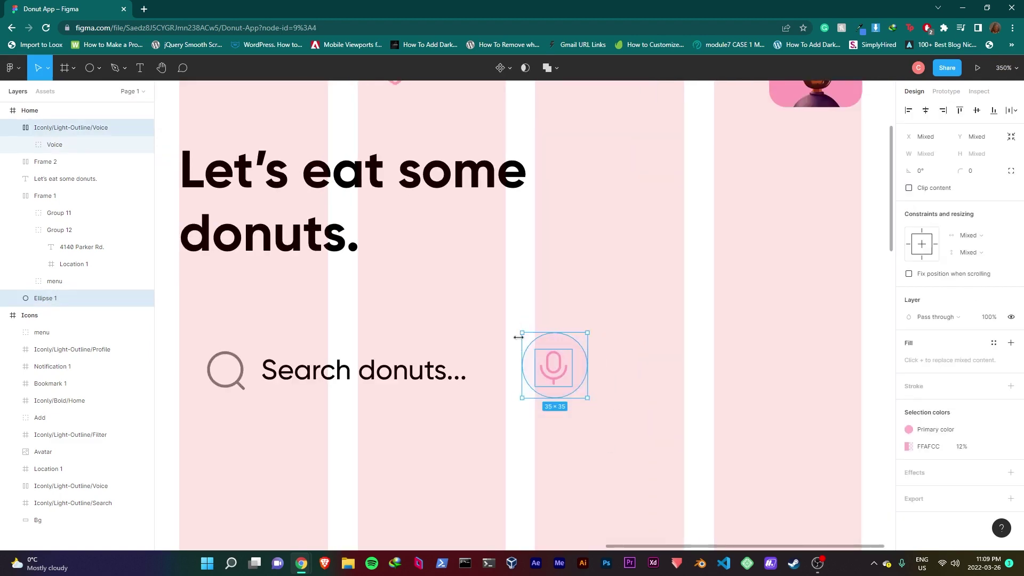
Group the mic with its circle, then wrap the search row in a centred, clipped auto-layout frame.
key("ctrl+g")
left_click(453, 373, "shift")
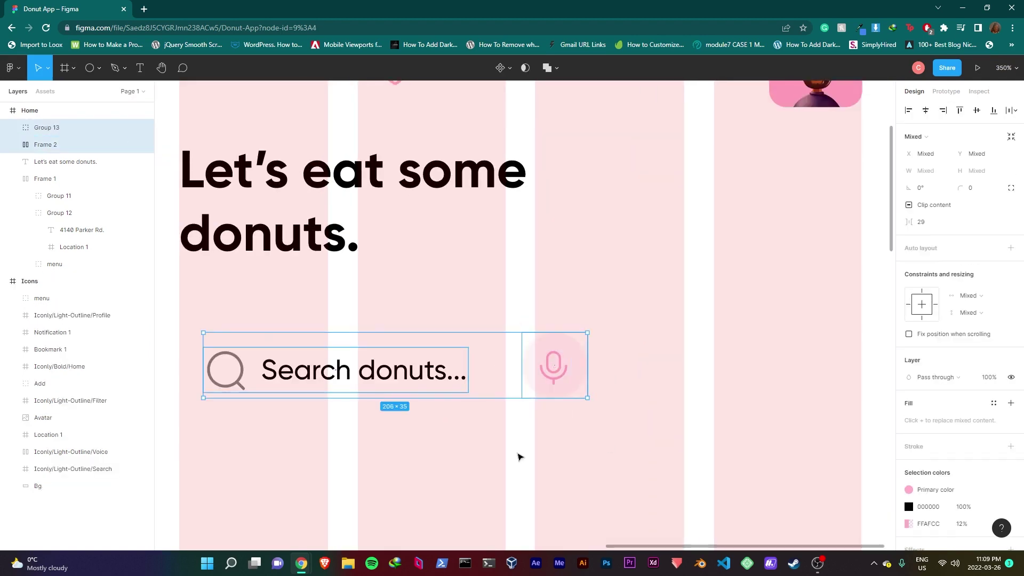
key("shift+a")
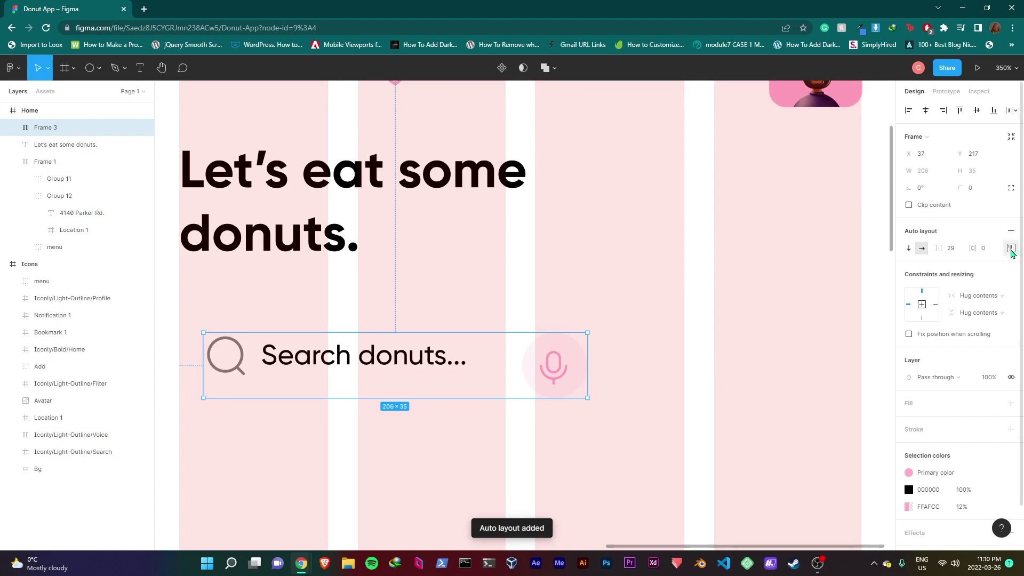
left_click(1010, 247)
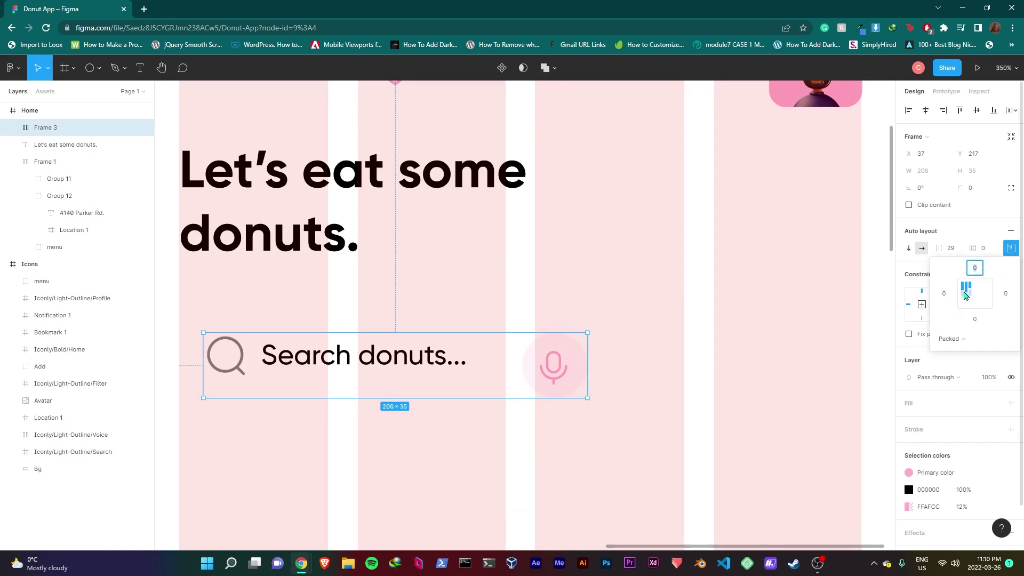
left_click(974, 294)
left_click(984, 228)
Size the search frame to 294 wide with a fixed 56 height.
left_click(965, 295)
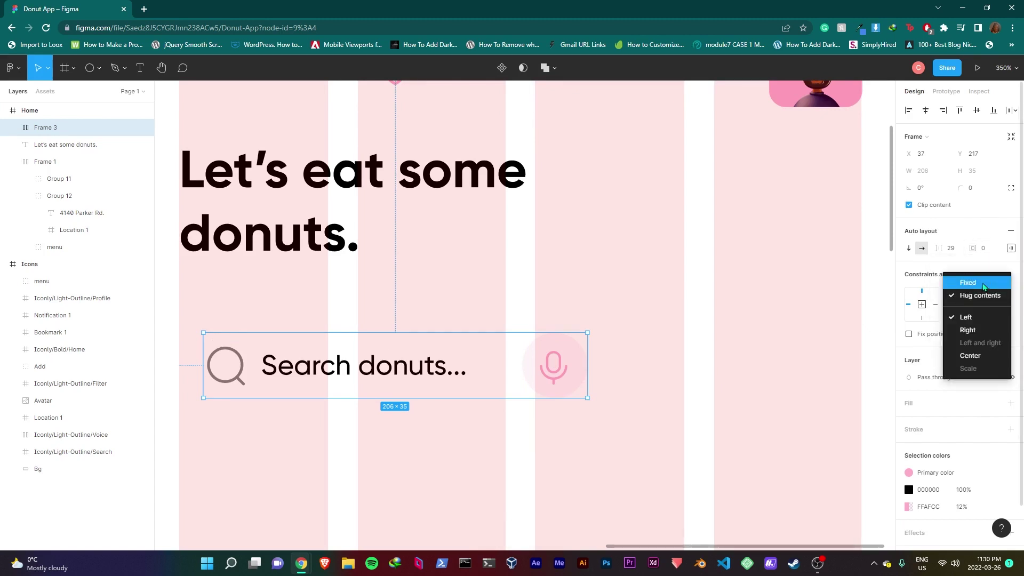
left_click(938, 172)
type("294")
key("Return")
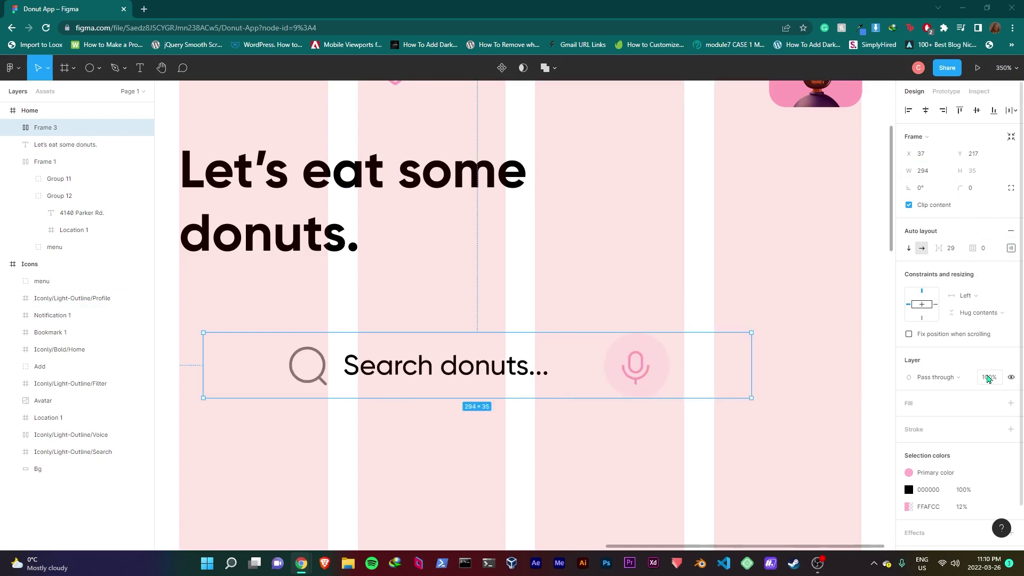
left_click(990, 313)
left_click(971, 300)
left_click(979, 171)
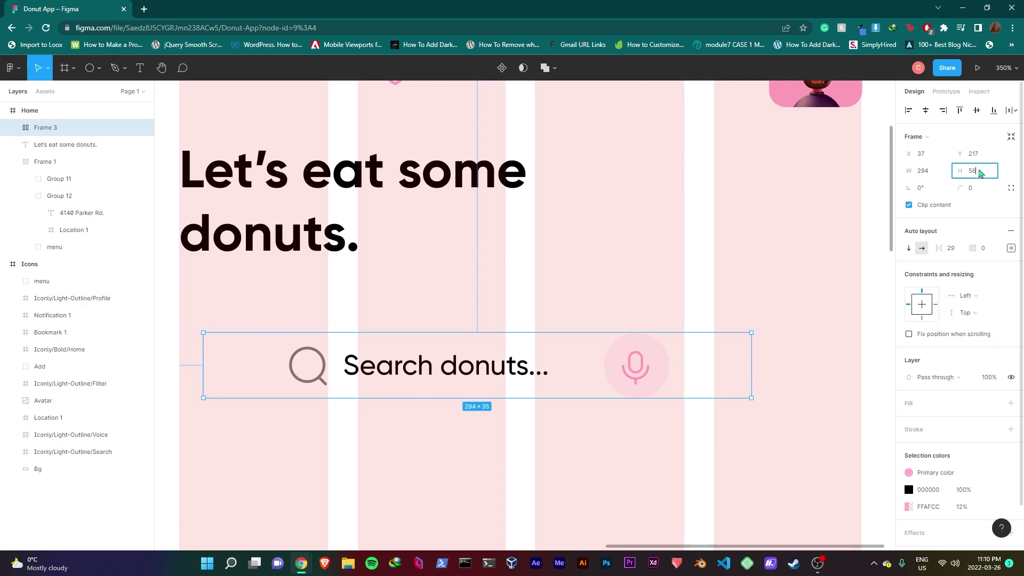
type("56")
key("Return")
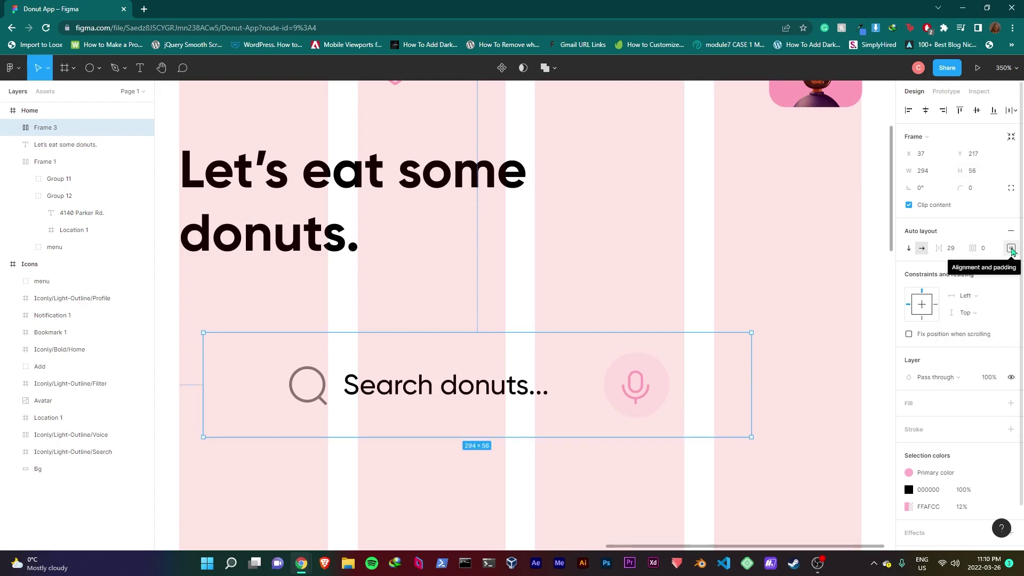
Centre the icon, text and mic inside the search frame.
left_click(1011, 249)
left_click(963, 295)
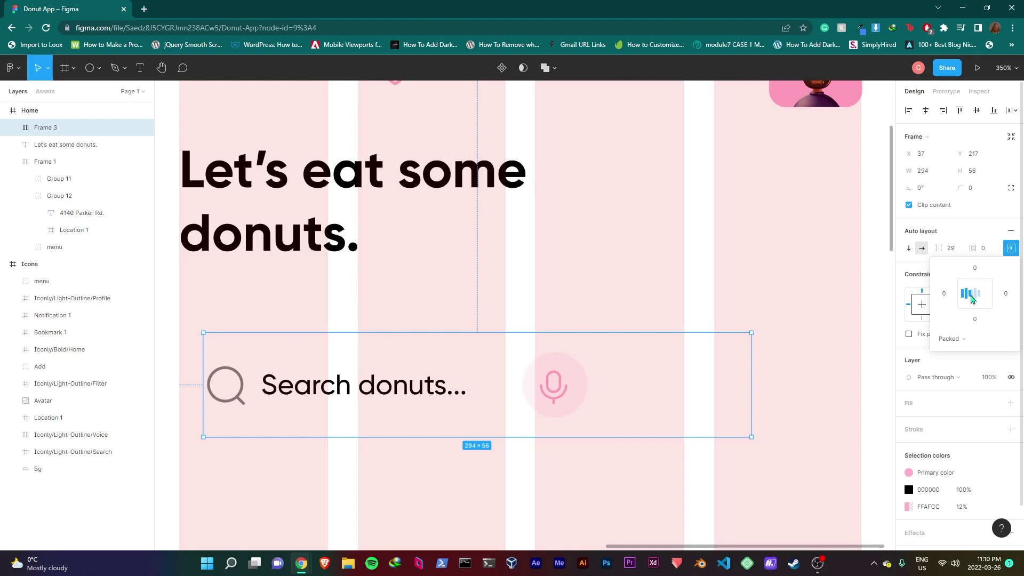
left_click(972, 299)
scroll(492, 441, "down", 5)
scroll(420, 458, "up", 2)
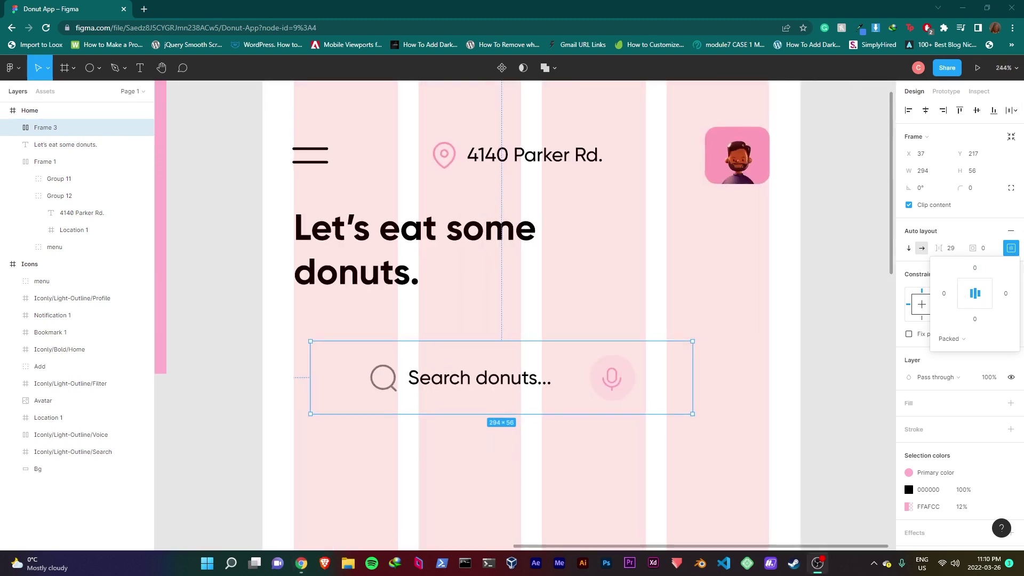
key("Escape")
key("Escape")
Fill the search bar white and the Home frame light grey F1F1F1.
left_click(630, 386)
left_click(1010, 403)
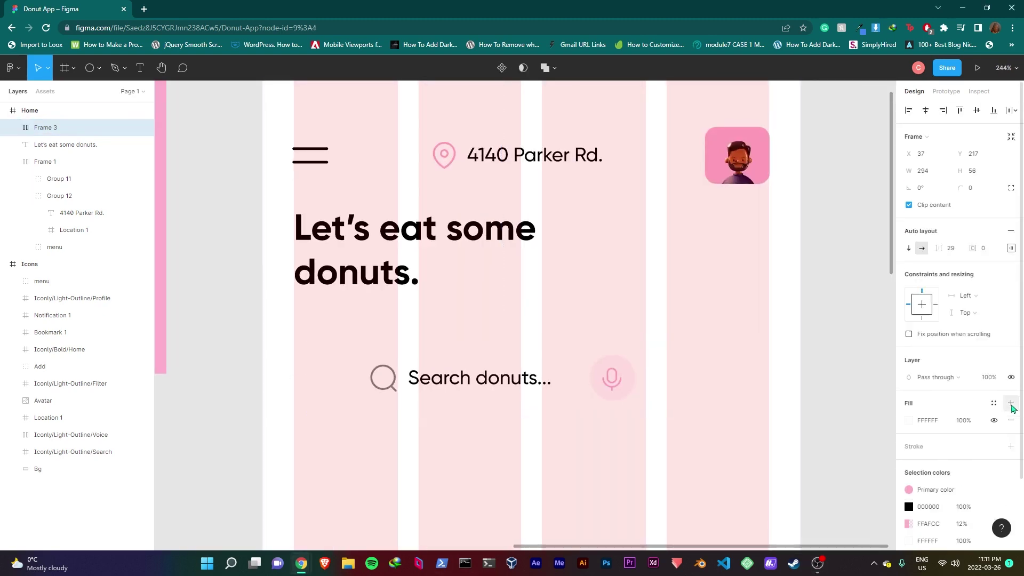
scroll(459, 352, "up", 3)
left_click(269, 122)
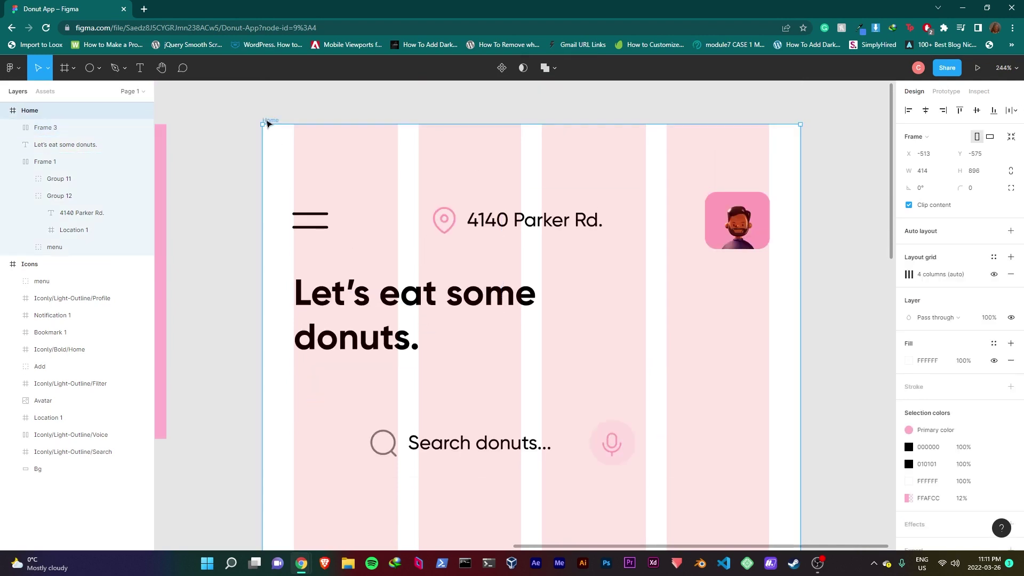
left_click(934, 360)
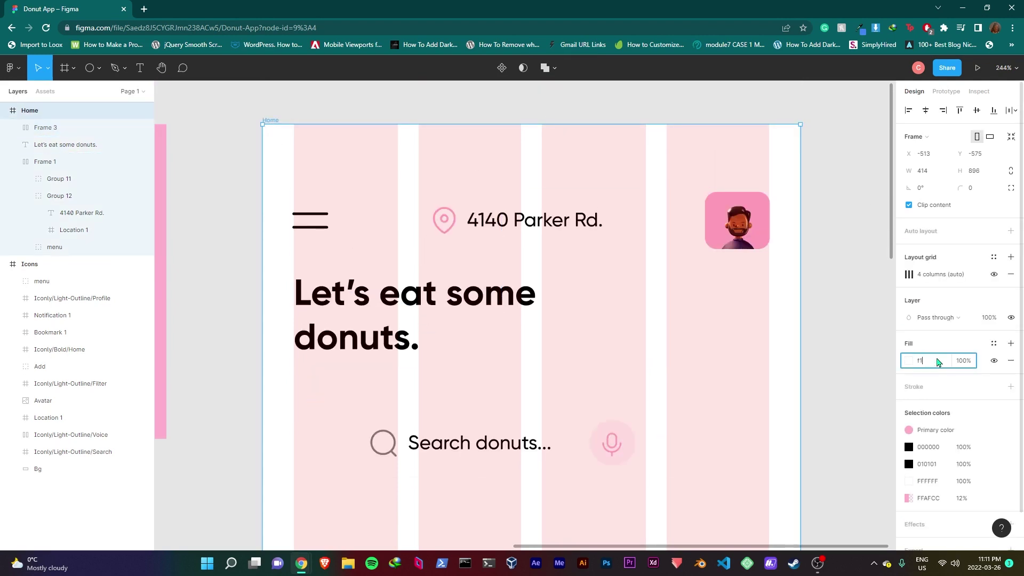
type("f1f1f1")
key("Return")
Reposition the search bar and widen its item spacing to 81.
scroll(846, 267, "down", 2)
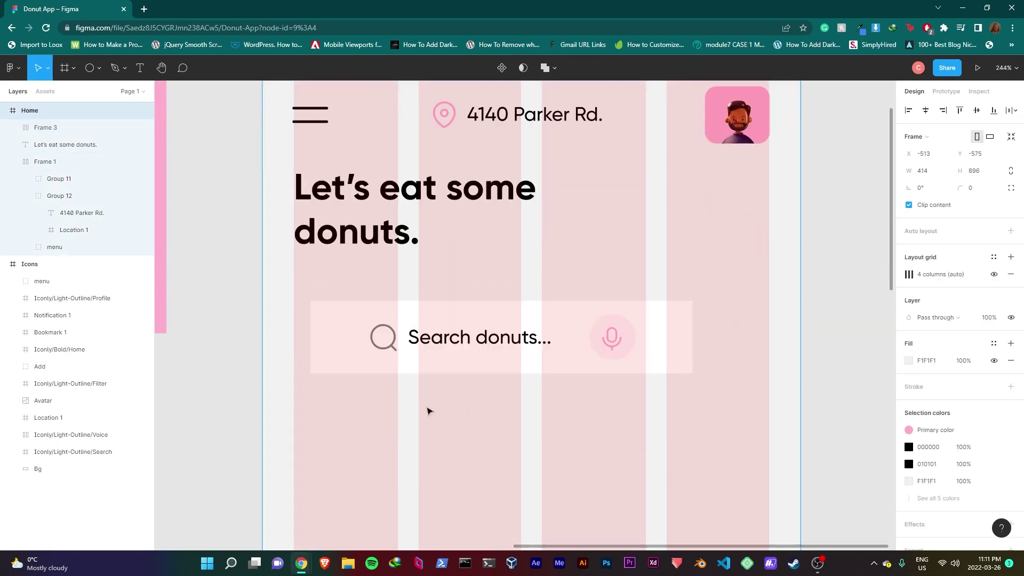
scroll(428, 411, "up", 2)
scroll(537, 295, "down", 2)
left_click(663, 397)
left_click_drag(663, 398, 407, 377)
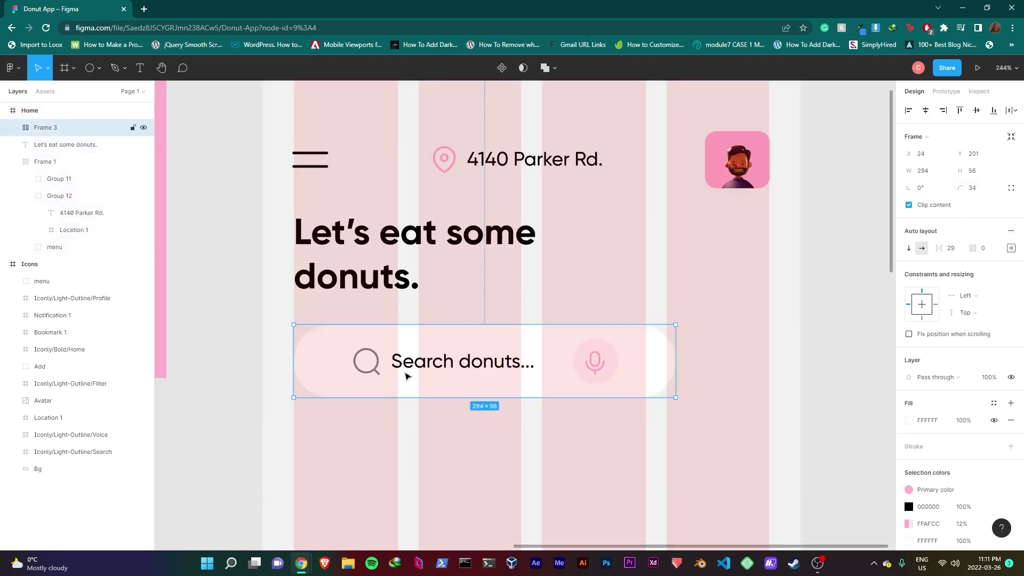
left_click_drag(939, 248, 971, 250)
Lower the 'Search donuts...' text to 33% layer opacity.
left_click(344, 374)
left_click(344, 373)
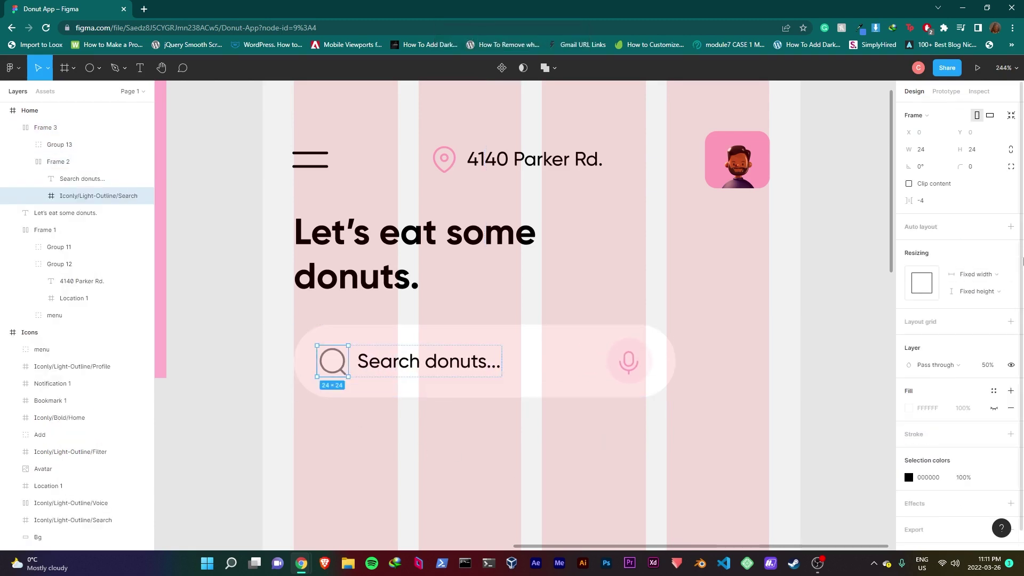
left_click(908, 476)
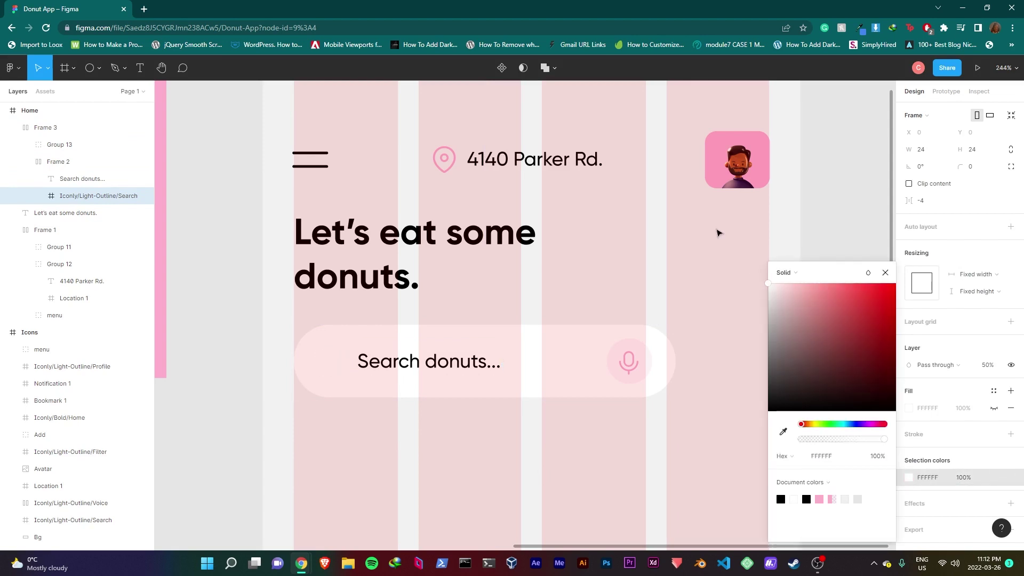
key("ctrl+z")
left_click(456, 371)
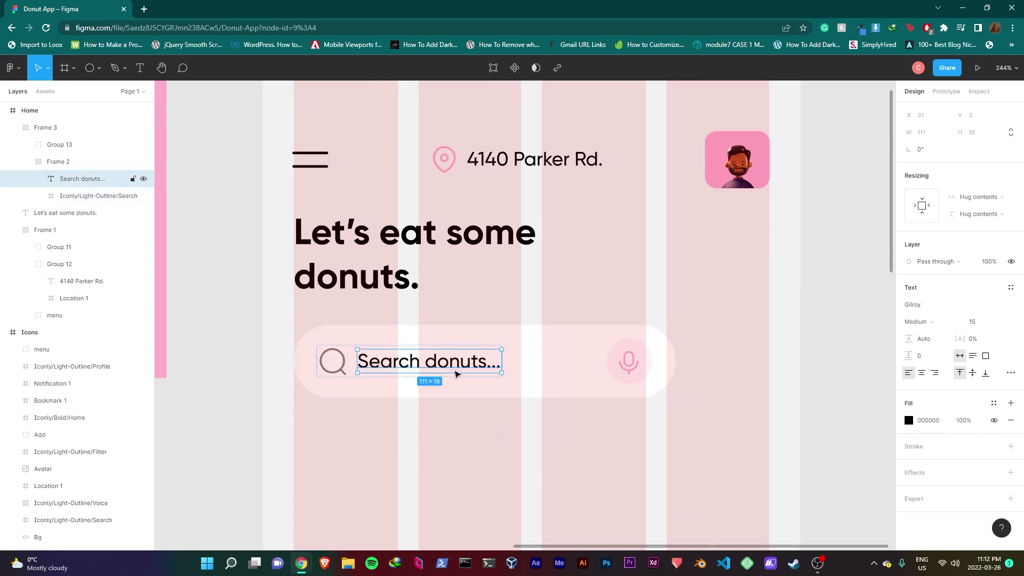
left_click_drag(1001, 261, 1003, 259)
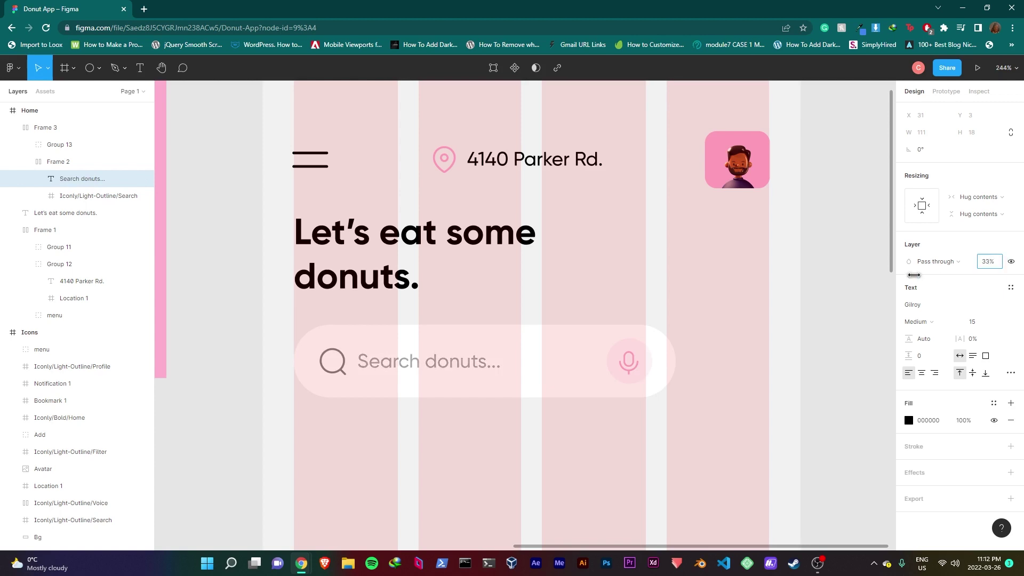
left_click(365, 413)
key("ctrl+z")
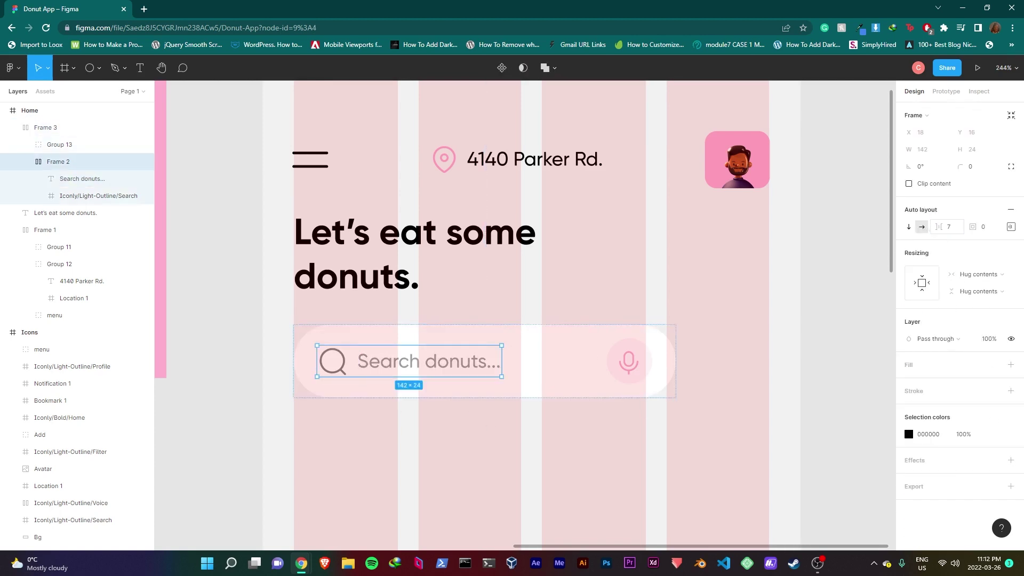
Keep the placeholder text at Medium font weight and select the whole search bar.
left_click(451, 371)
left_click(922, 321)
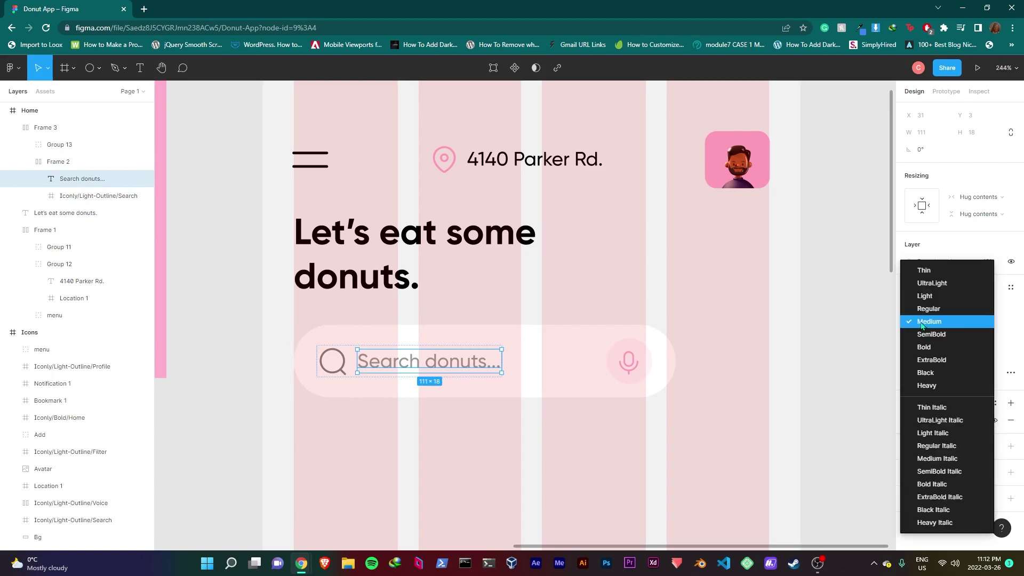
left_click(922, 321)
left_click(425, 431)
scroll(553, 318, "down", 2)
left_click(553, 318)
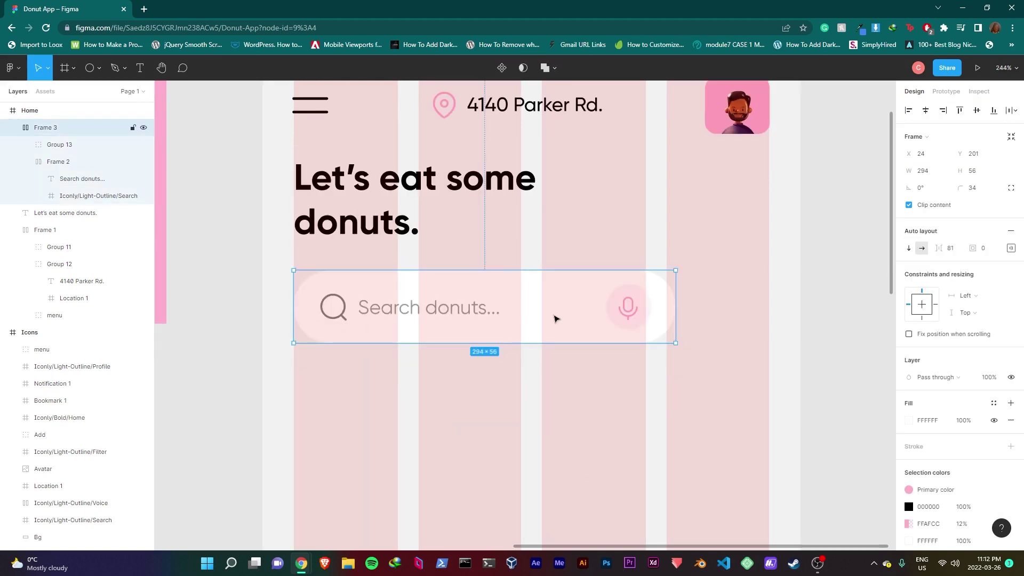
scroll(554, 319, "down", 3)
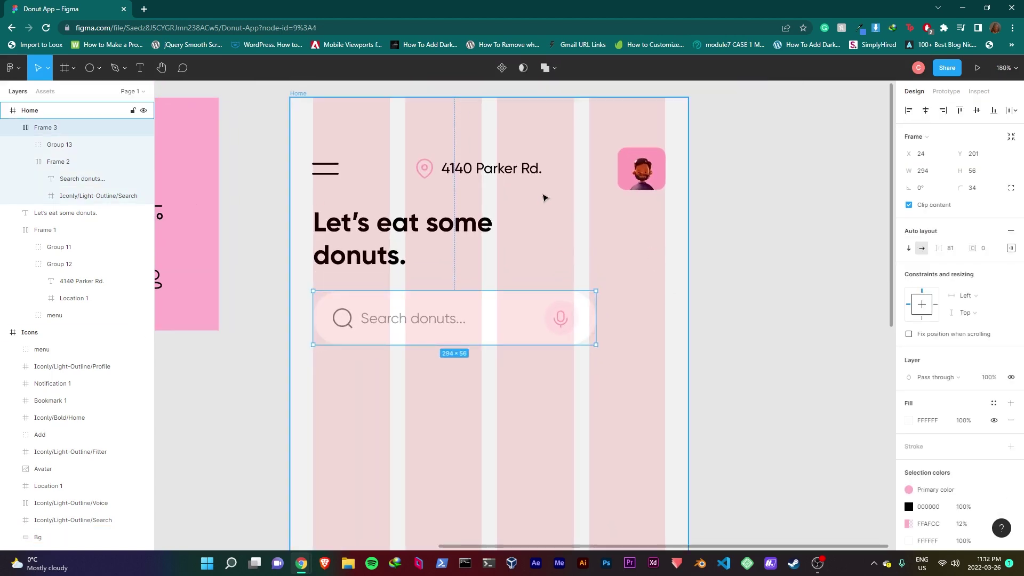
scroll(543, 198, "down", 2)
Draw a white 56×56 circle to the right of the search bar.
left_click(89, 68)
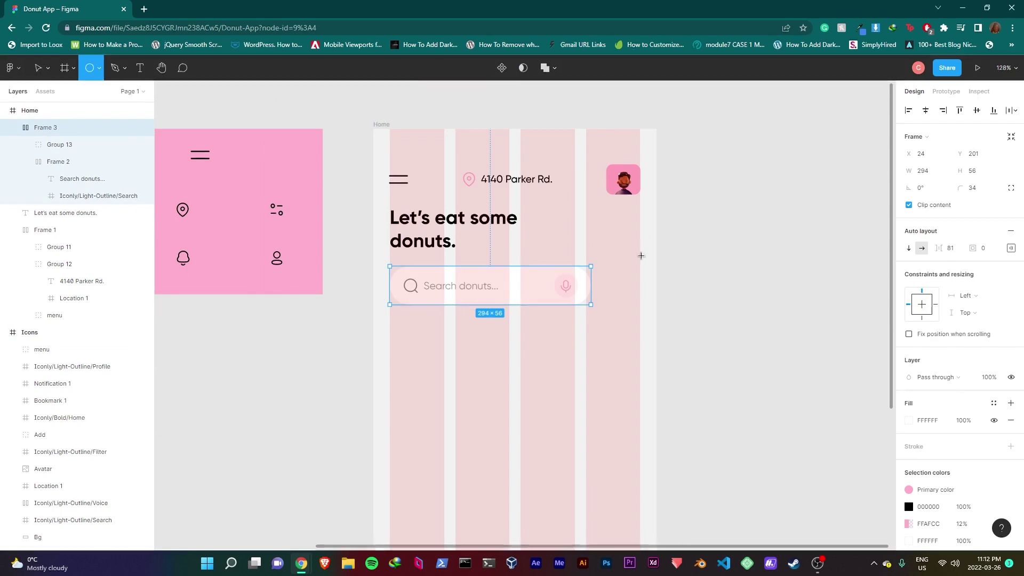
scroll(731, 272, "up", 4)
left_click(593, 277)
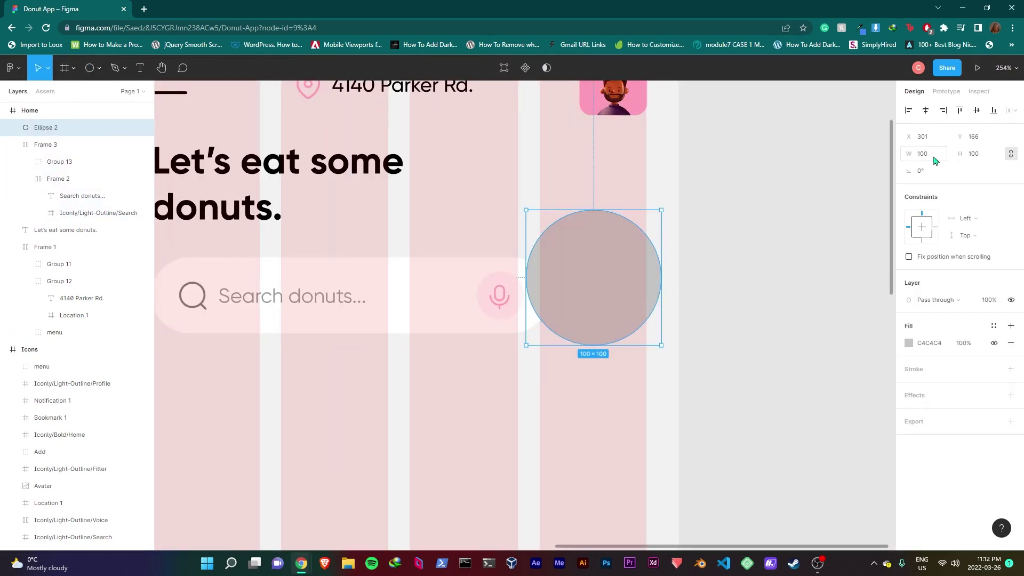
left_click(933, 160)
type("56")
key("Return")
left_click_drag(577, 246, 622, 293)
left_click(909, 343)
scroll(608, 283, "down", 8)
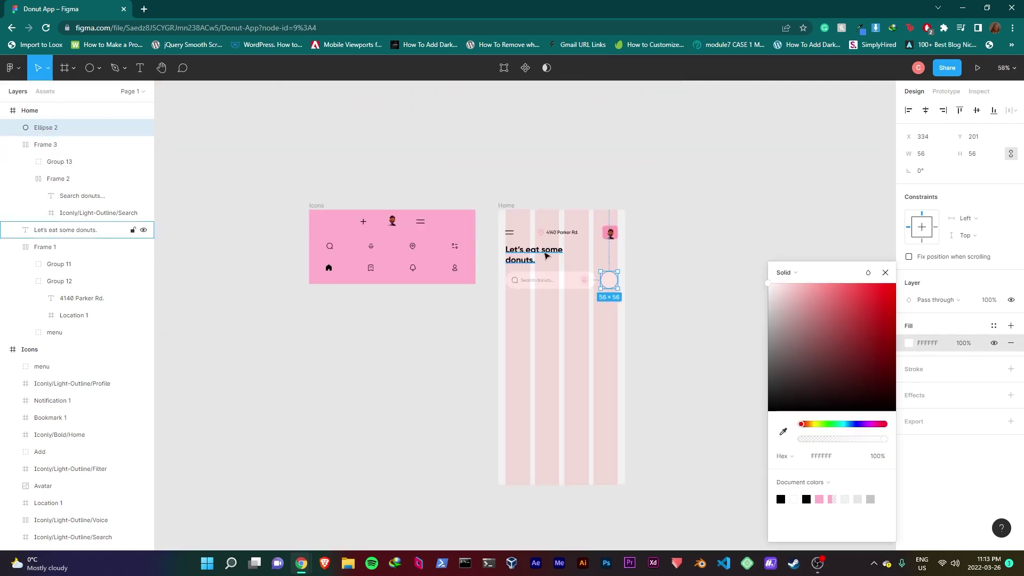
scroll(519, 234, "up", 5)
Place the filter icon in the circle and colour it Primary pink.
left_click(360, 266)
left_click_drag(360, 267, 685, 448)
scroll(808, 416, "up", 5)
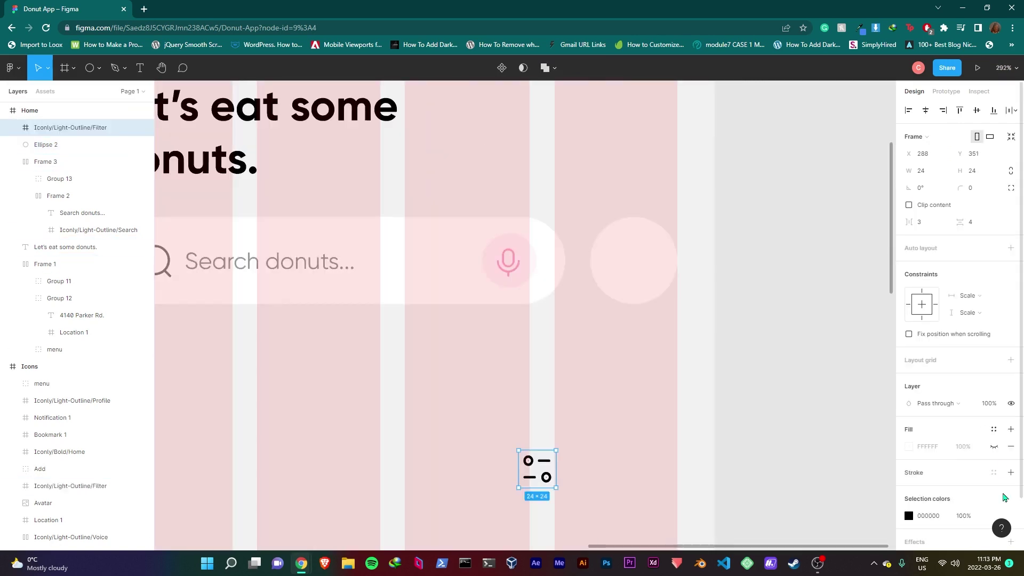
left_click(908, 516)
left_click(993, 515)
left_click(794, 506)
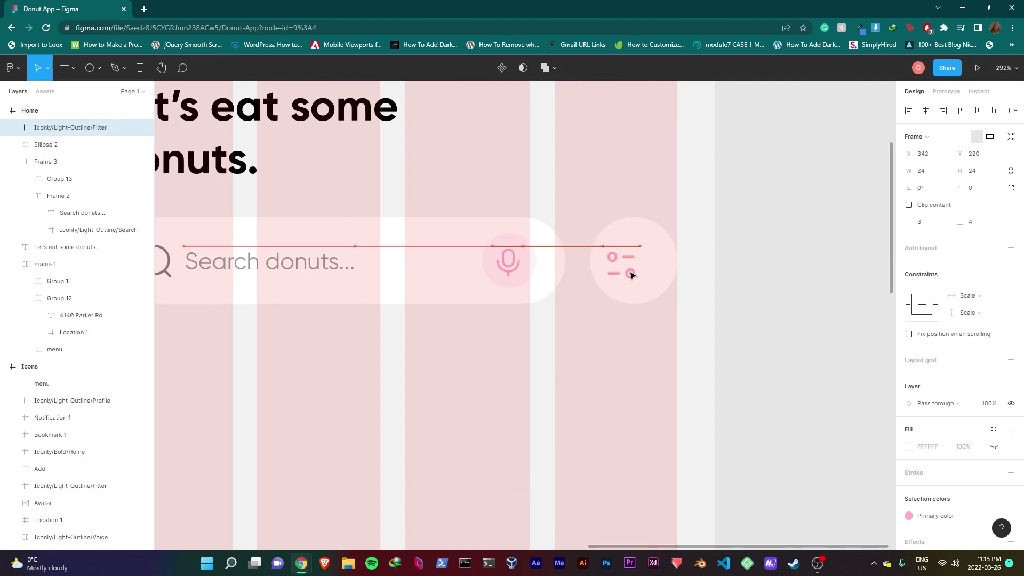
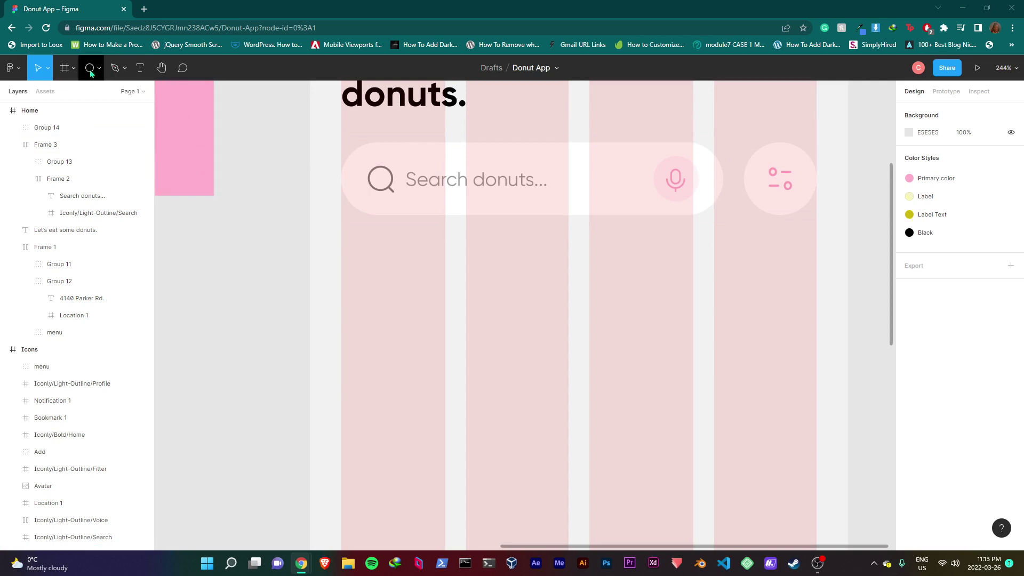
Add a bold, size 13 'Donut' text label below the search bar.
key("t")
left_click(412, 266)
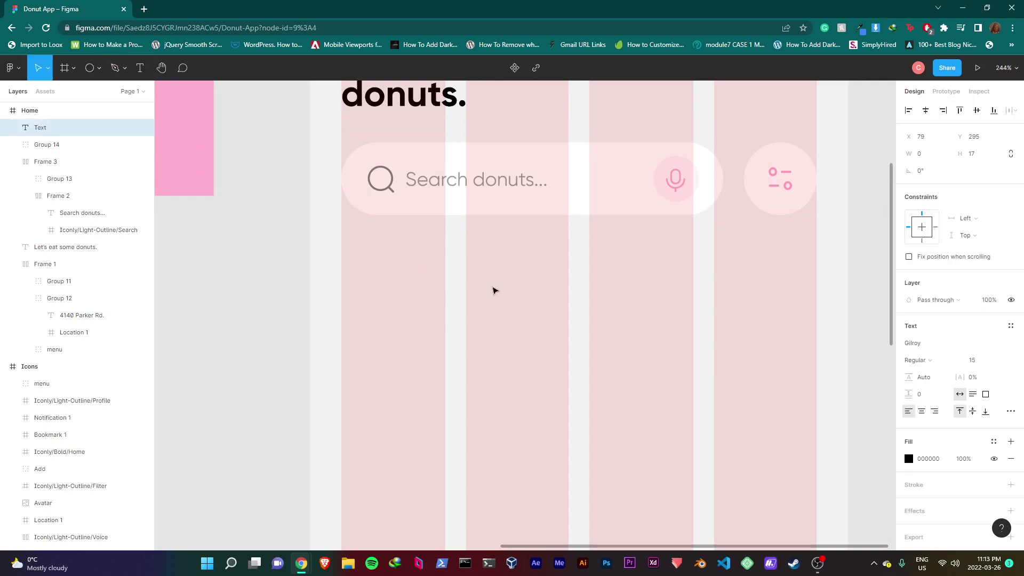
type("Don")
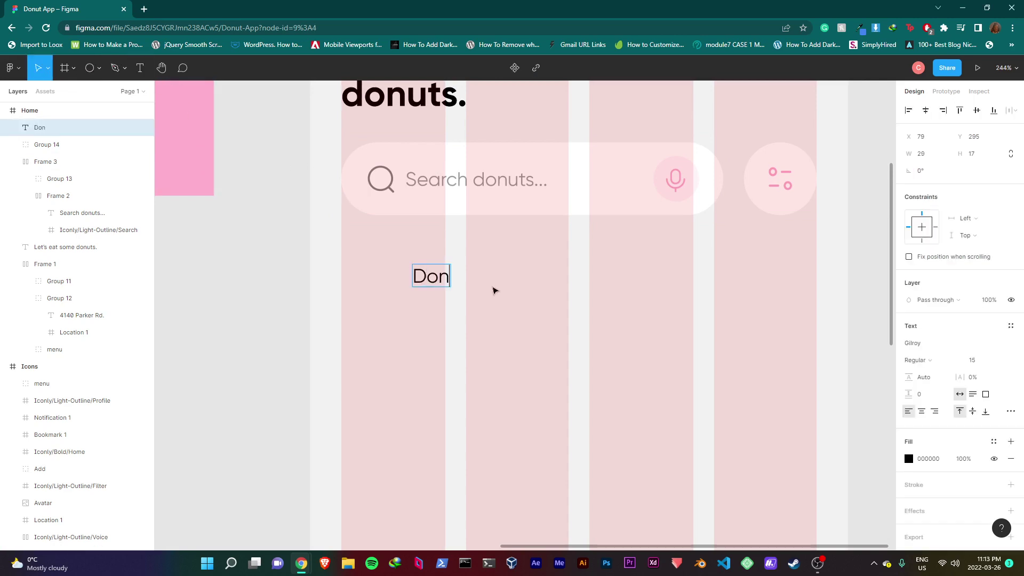
type("ut")
key("Escape")
left_click(977, 361)
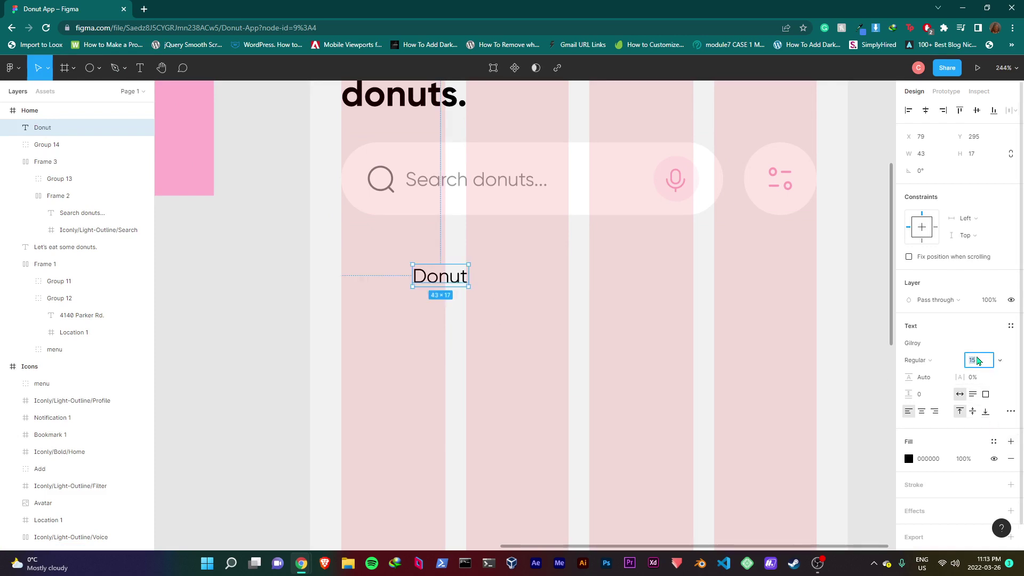
type("13")
key("Return")
left_click(949, 360)
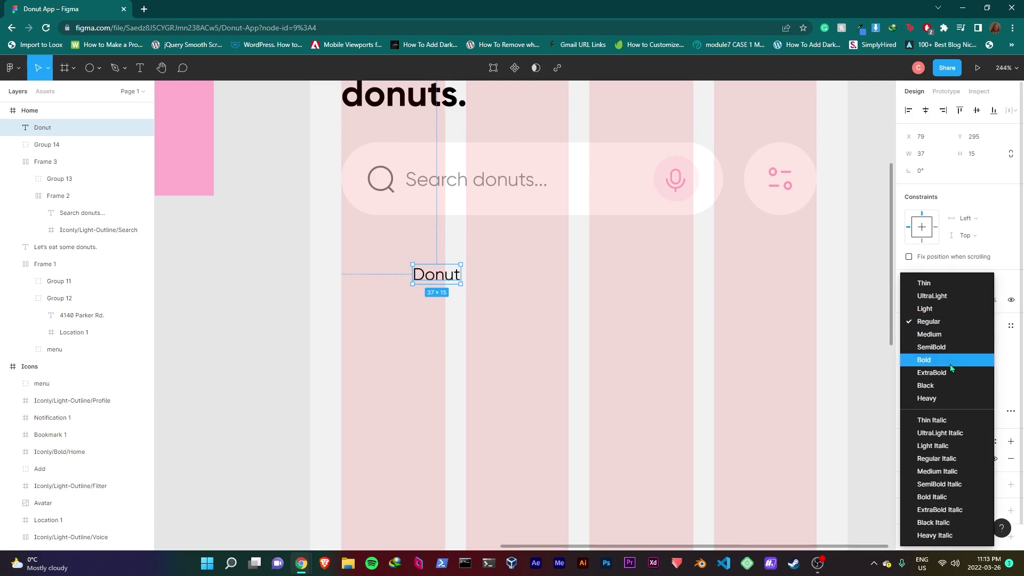
left_click(946, 359)
Wrap the Donut text in an auto-layout chip with a fill and corner radius 23.
key("shift+a")
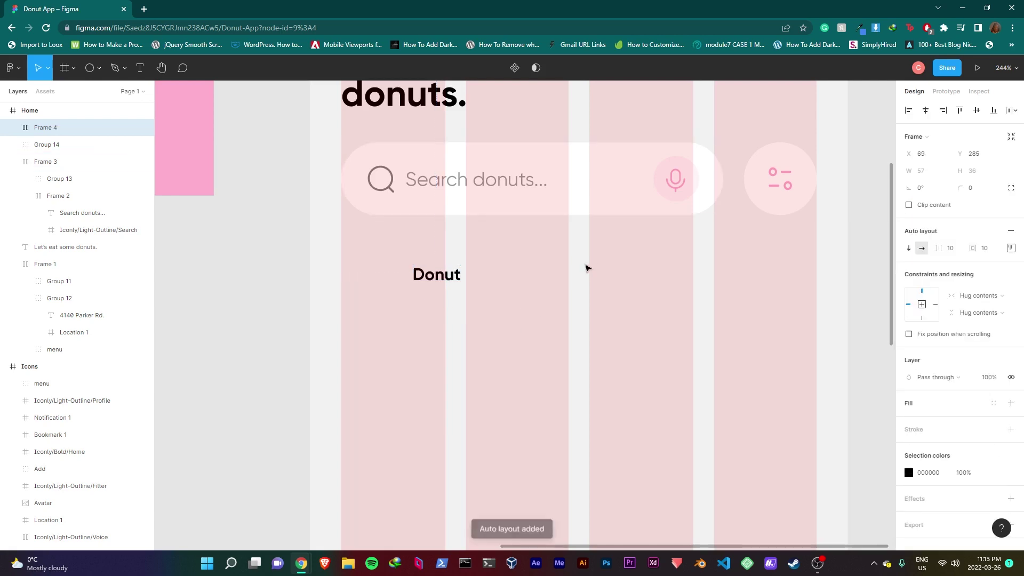
left_click(1011, 403)
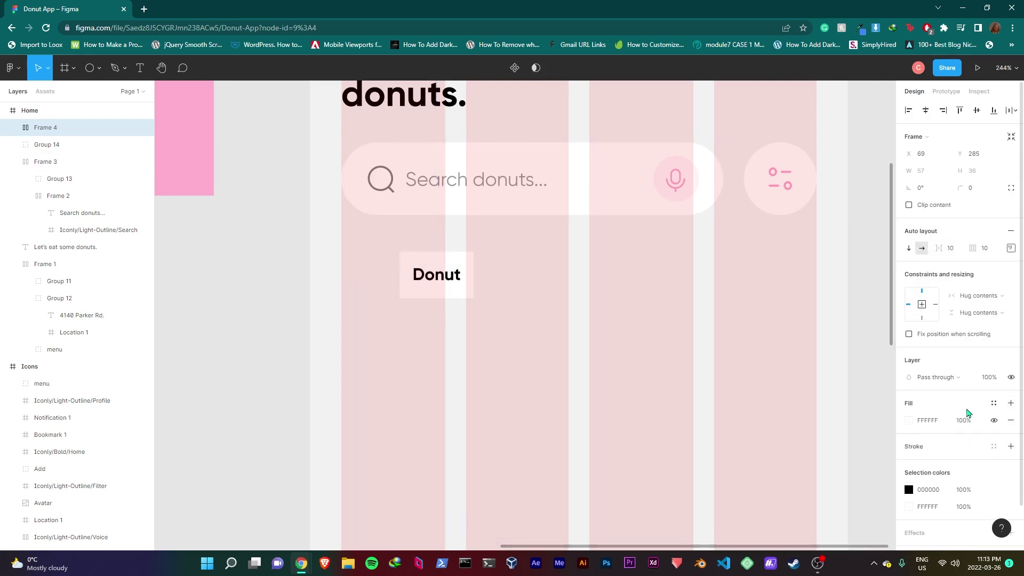
left_click(995, 189)
type("23")
key("Return")
Give the chip 14 left and right padding and the pink Primary colour, then duplicate it alongside.
left_click(1010, 248)
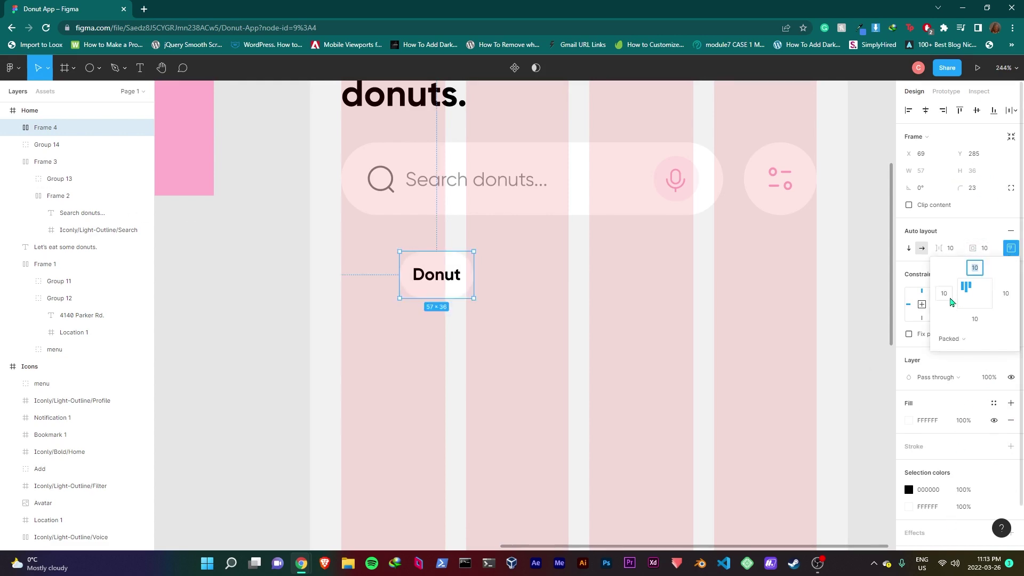
left_click(949, 295)
type("14")
key("Return")
left_click(1010, 297)
key("Return")
left_click(993, 402)
left_click(919, 469)
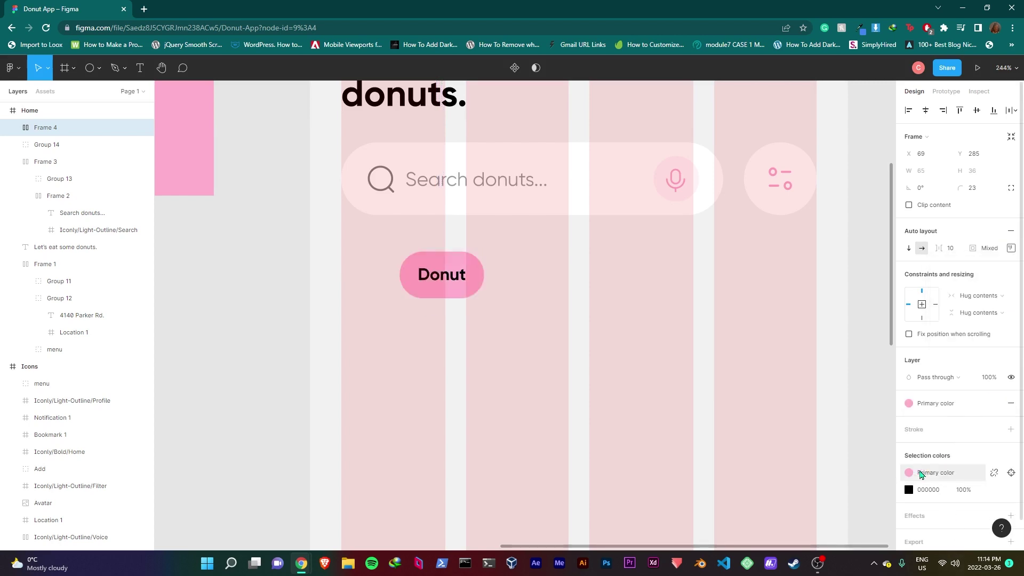
left_click_drag(474, 273, 544, 275)
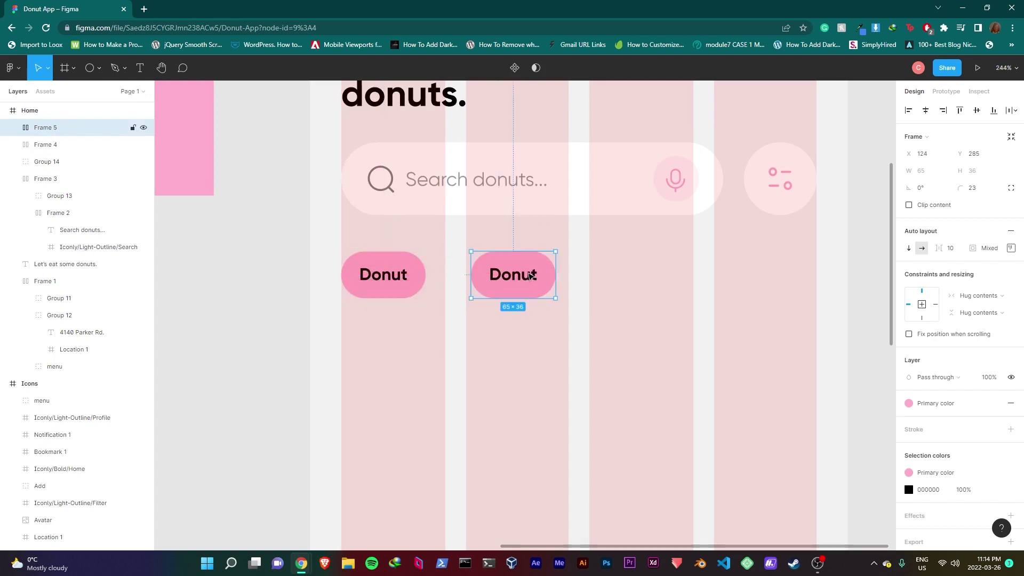
Turn the copied chip into a light-filled 'Burger' chip.
left_click(1010, 403)
left_click(1011, 403)
left_click(909, 420)
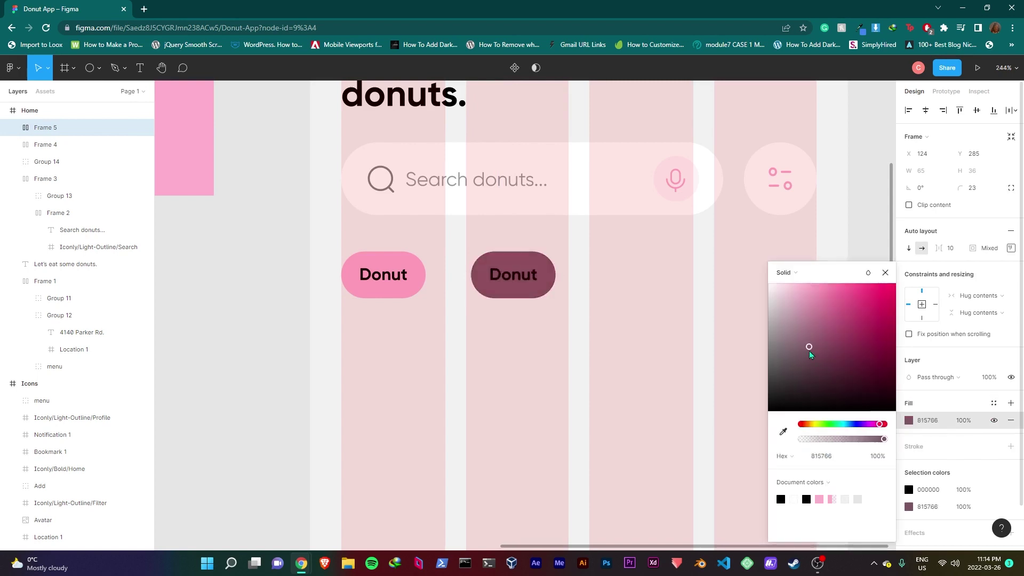
double_click(520, 282)
type("Burger")
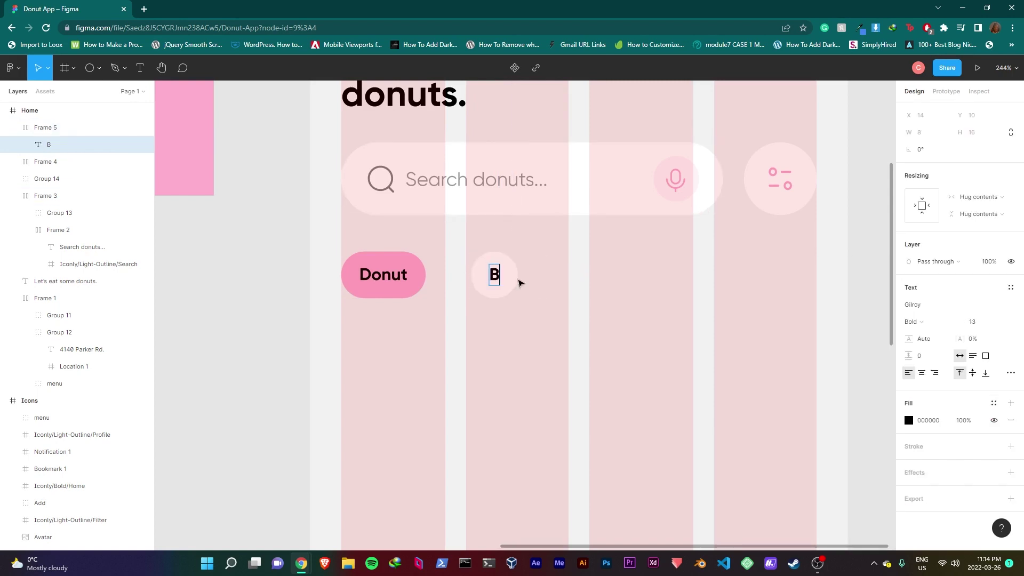
key("Escape")
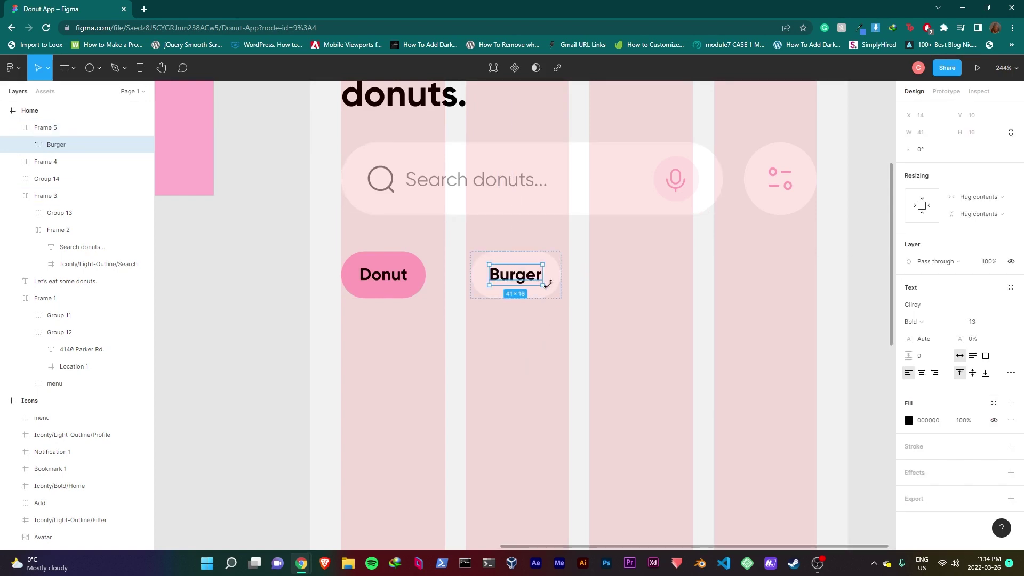
key("Escape")
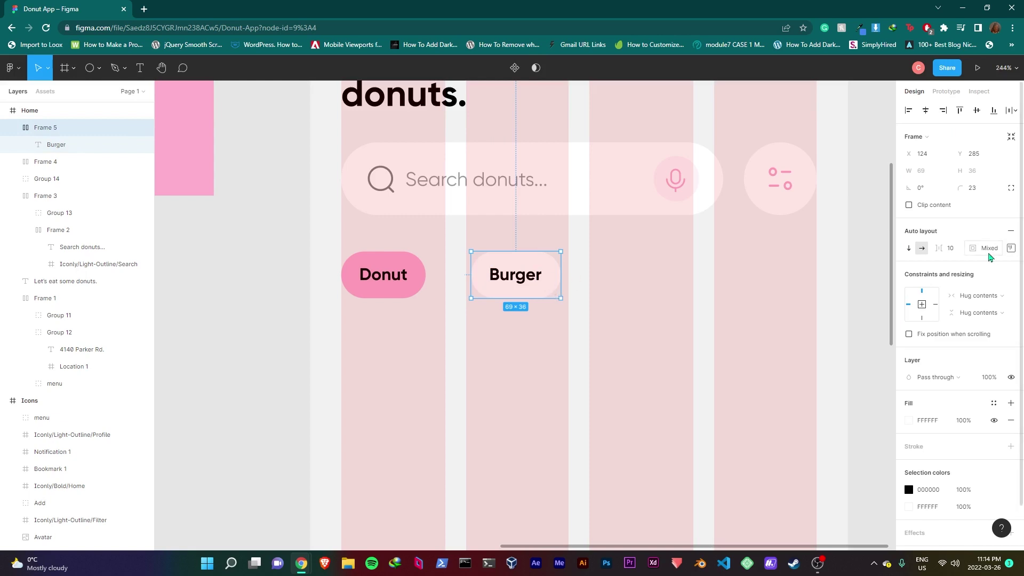
left_click(1010, 248)
key("Escape")
Duplicate the Burger chip to its right and relabel it 'Pizza'.
left_click_drag(516, 283, 644, 284)
double_click(649, 284)
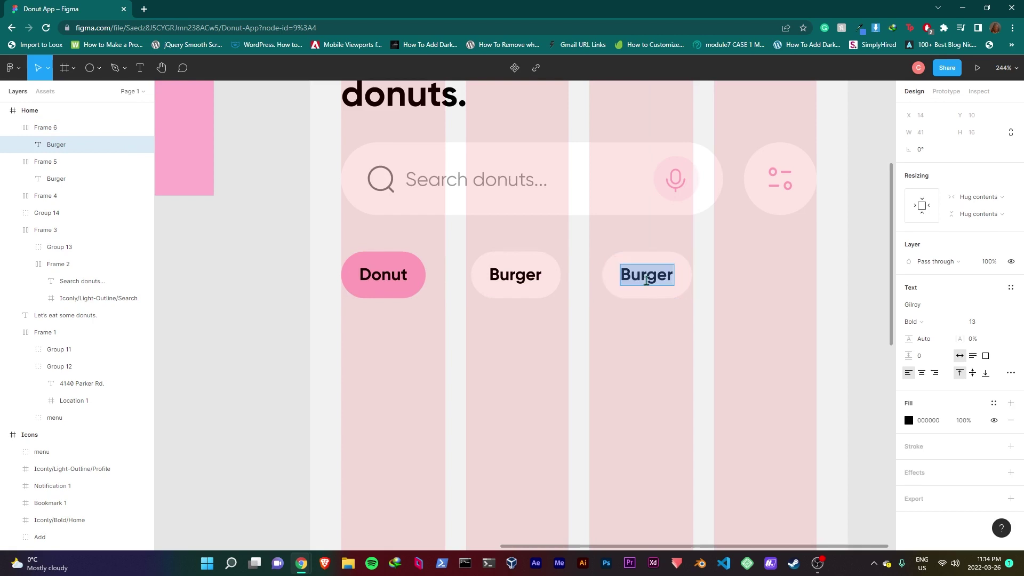
type("Pizza")
key("Escape")
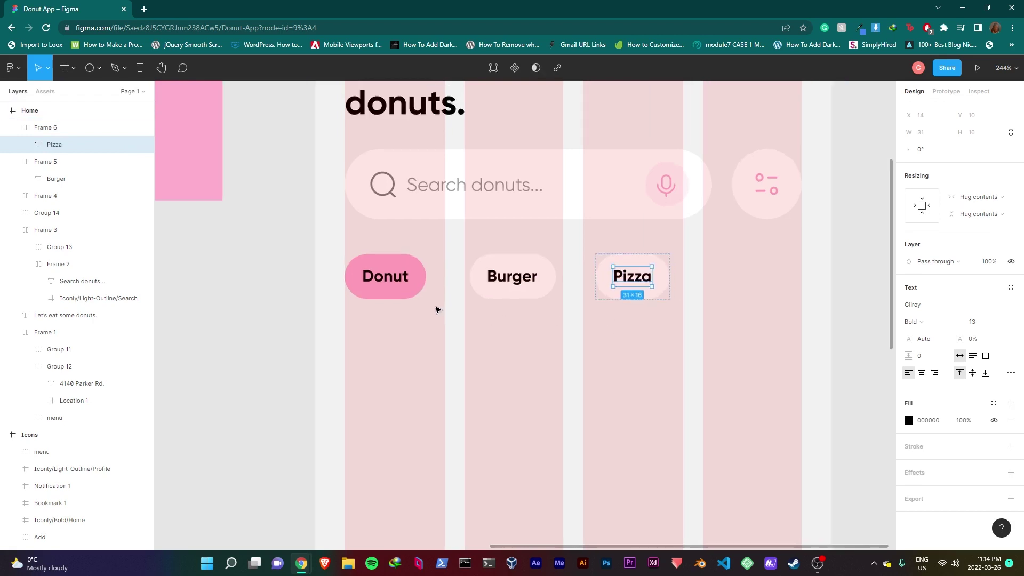
key("Escape")
scroll(580, 315, "down", 2)
left_click(555, 308)
Duplicate the Pizza chip as a 'Hot dogs' chip placed next to it.
left_click_drag(559, 315, 665, 314)
double_click(652, 305)
type("Hot dogs")
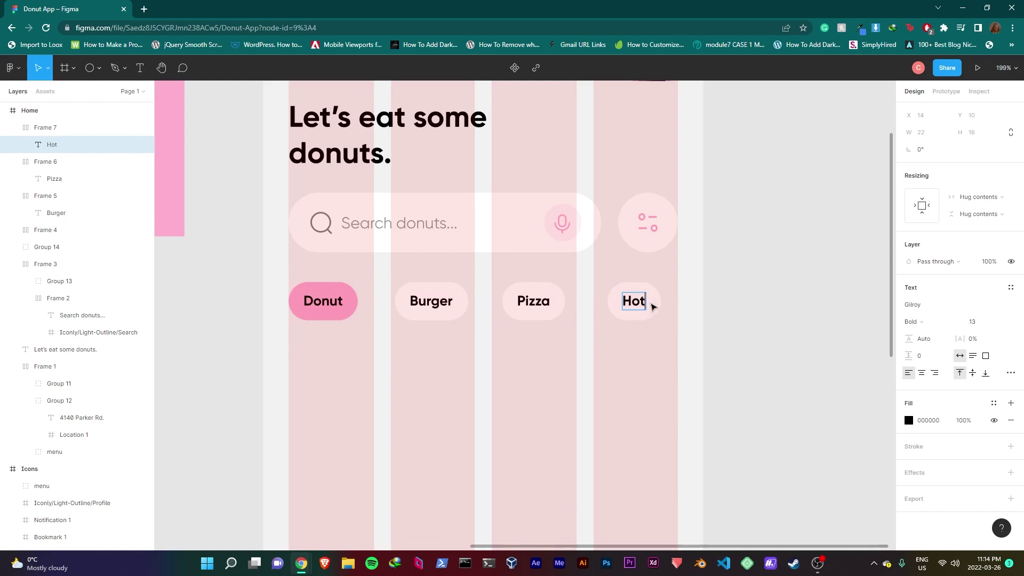
key("Escape")
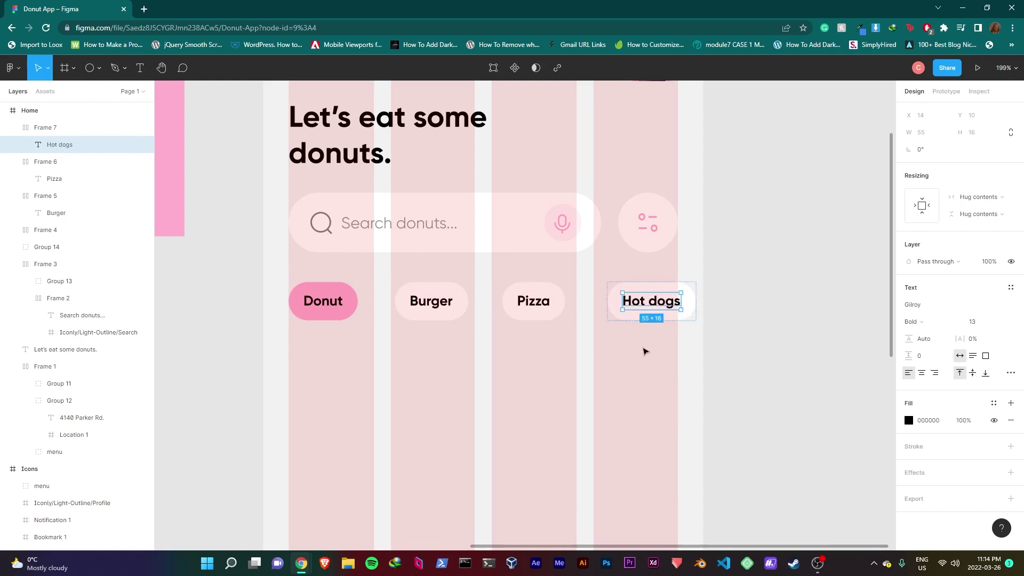
key("Escape")
left_click_drag(679, 299, 660, 301)
Select the Donut, Burger, Pizza and Hot dogs chips and tidy them into even spacing.
left_click(533, 308, "shift")
left_click(458, 311, "shift")
left_click(326, 314, "shift")
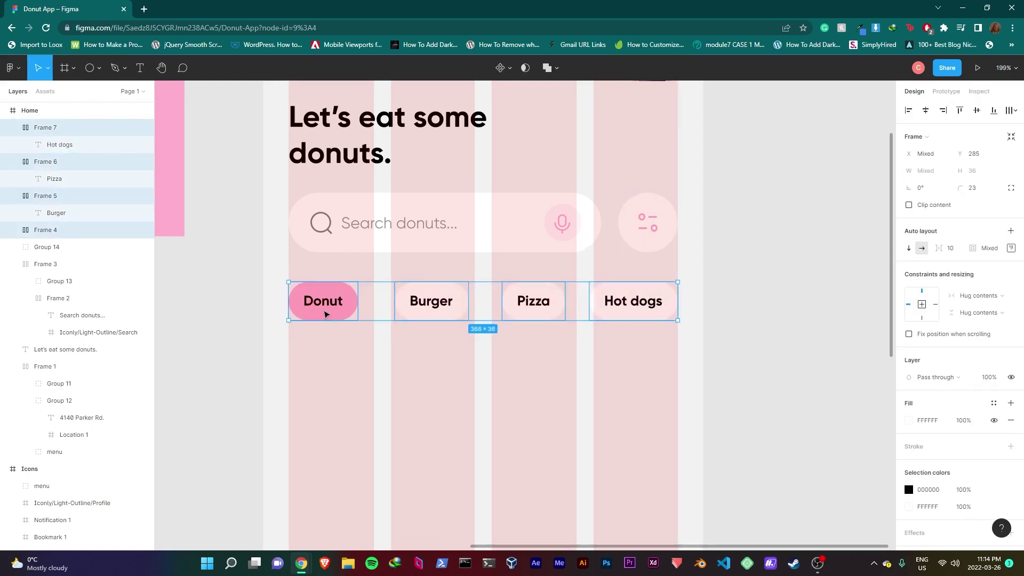
left_click(1012, 113)
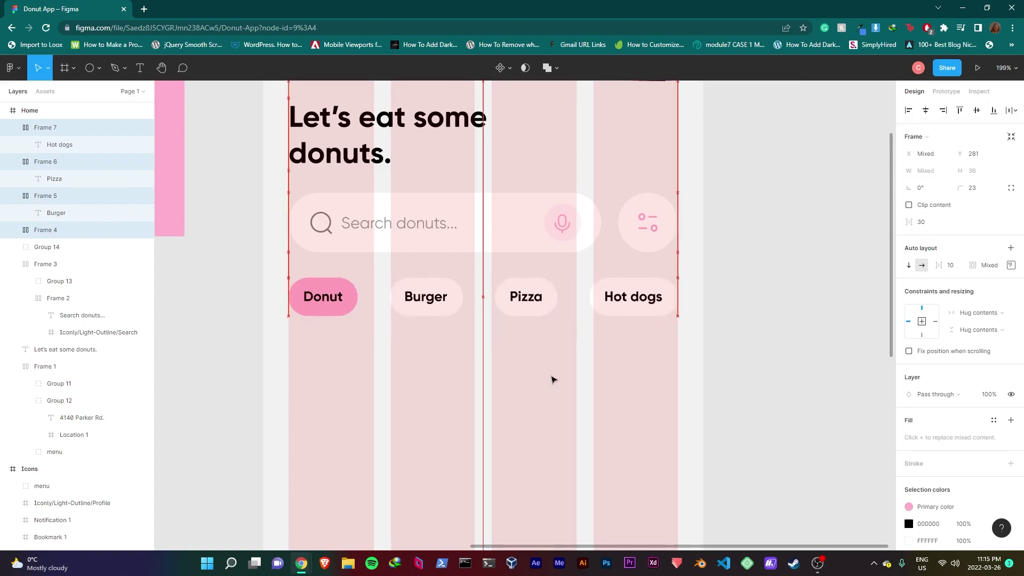
left_click(523, 411)
Select the Home screen frame and scroll to review the layout.
scroll(665, 290, "down", 5)
left_click(640, 435)
scroll(614, 450, "up", 3)
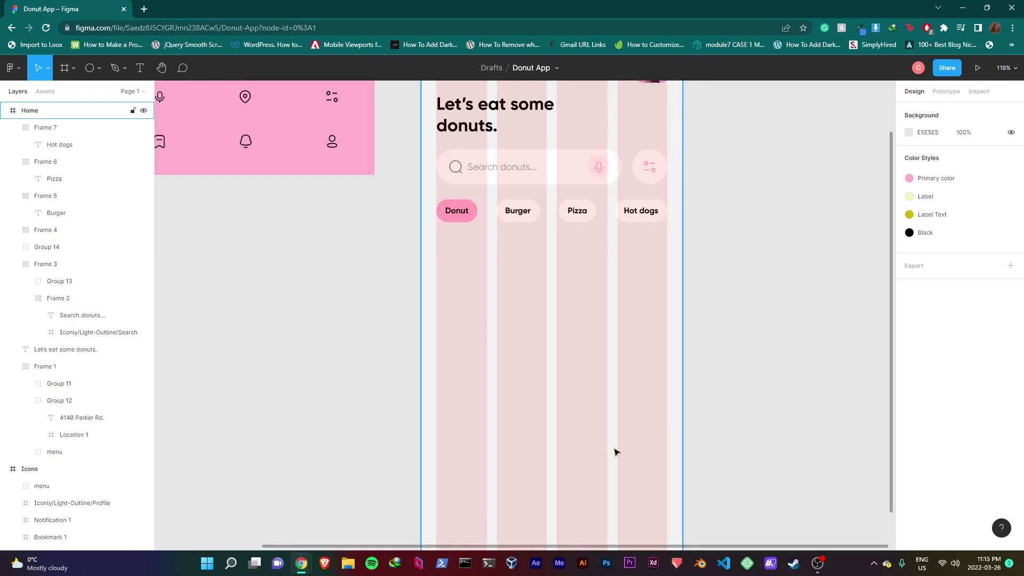
scroll(744, 203, "down", 3)
scroll(633, 252, "up", 3)
scroll(632, 252, "up", 2)
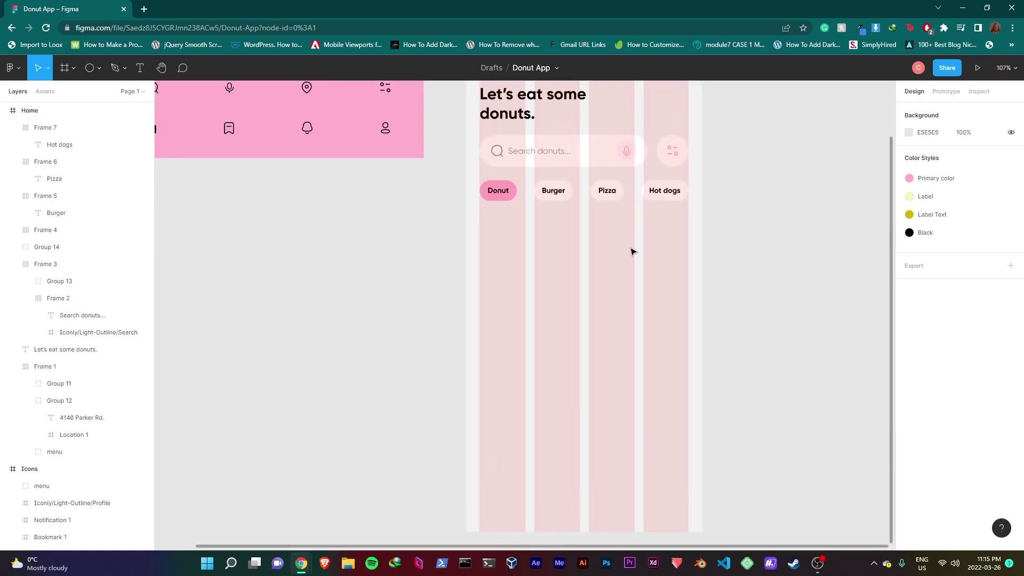
scroll(549, 328, "up", 1)
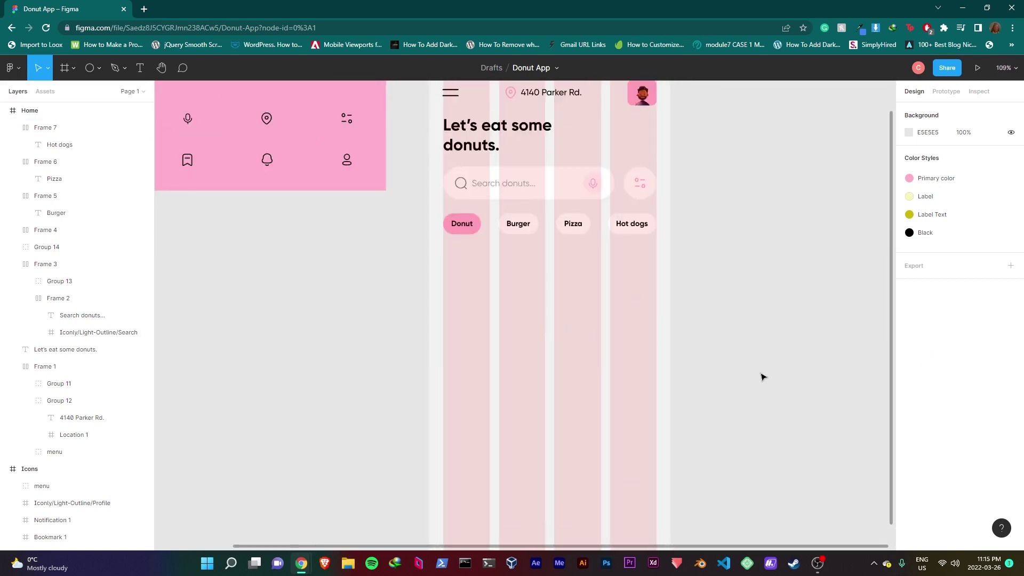
scroll(638, 361, "up", 5)
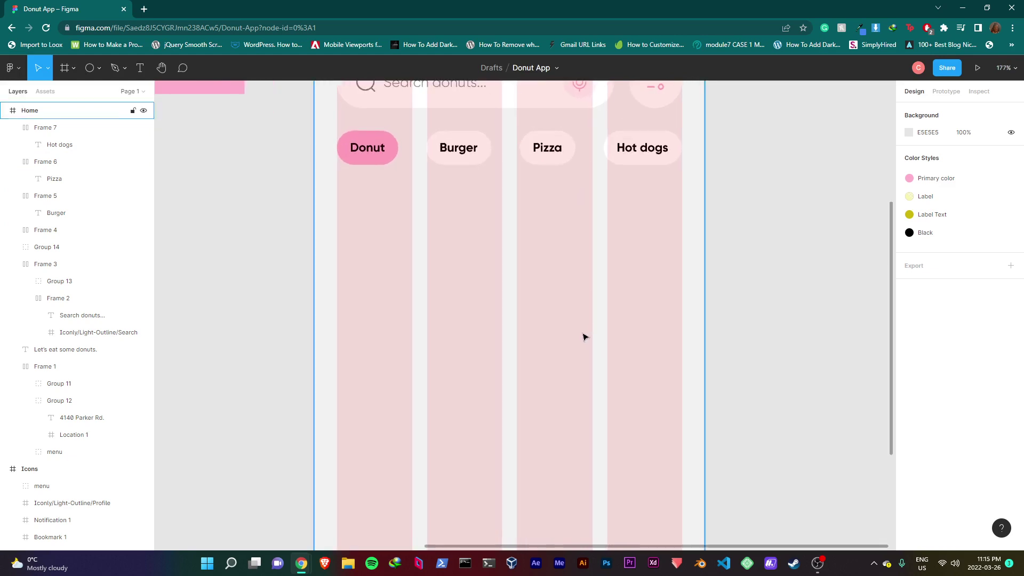
scroll(623, 222, "down", 8)
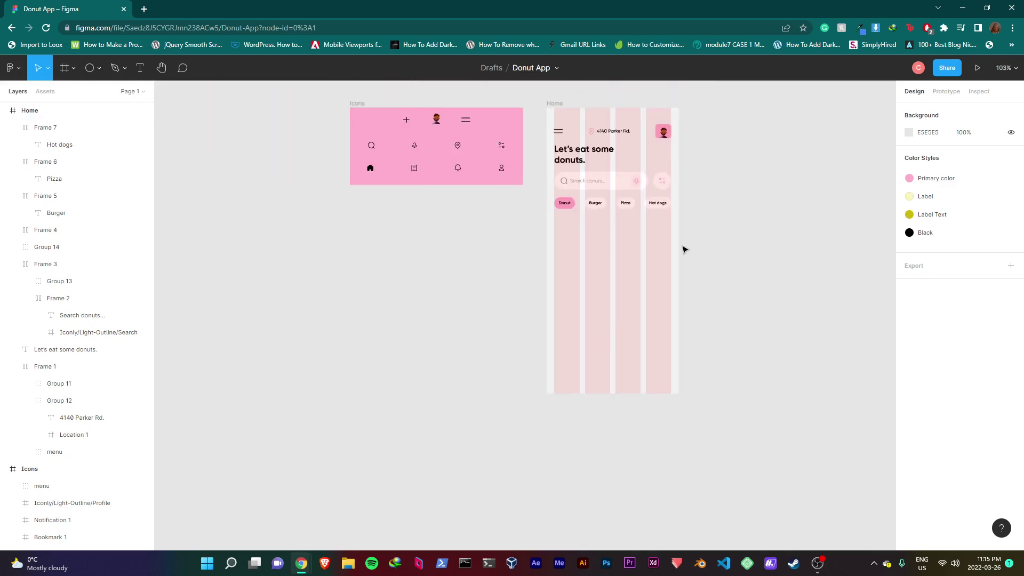
scroll(694, 255, "up", 3)
scroll(343, 298, "up", 3)
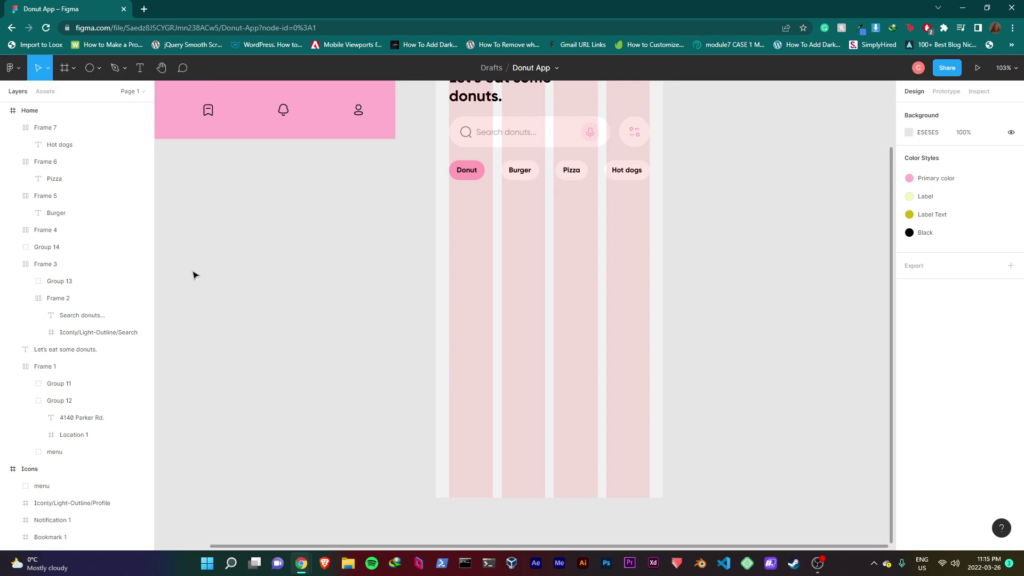
Import the brown donut image from the Transparent donut images folder onto the canvas.
key("ctrl+shift+k")
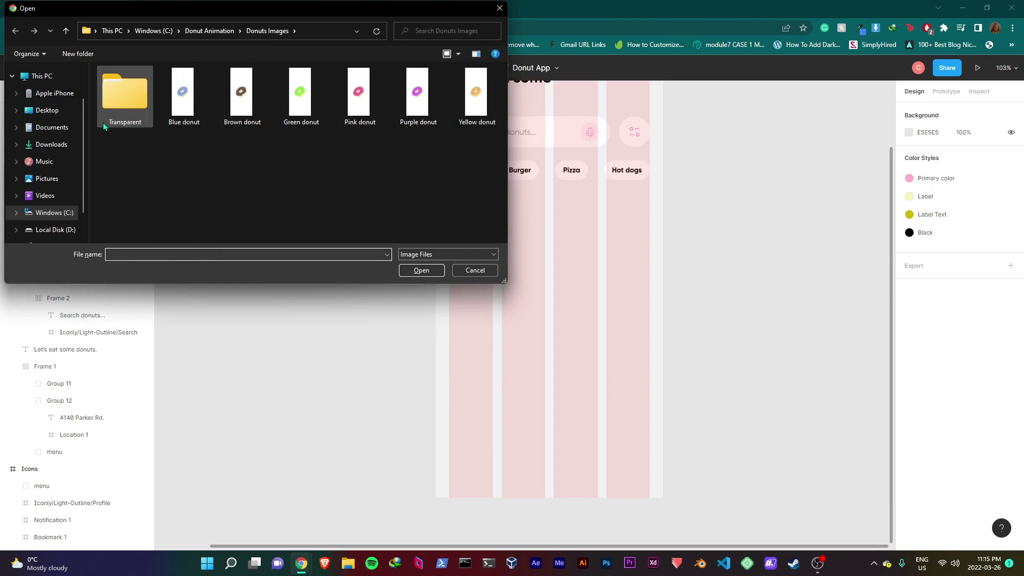
double_click(123, 108)
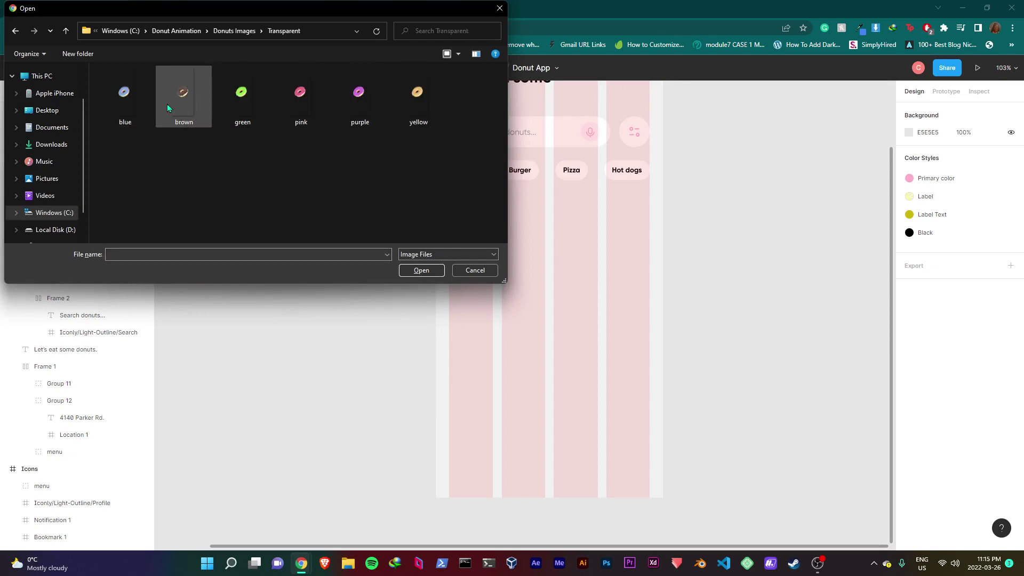
left_click(186, 107)
left_click(421, 271)
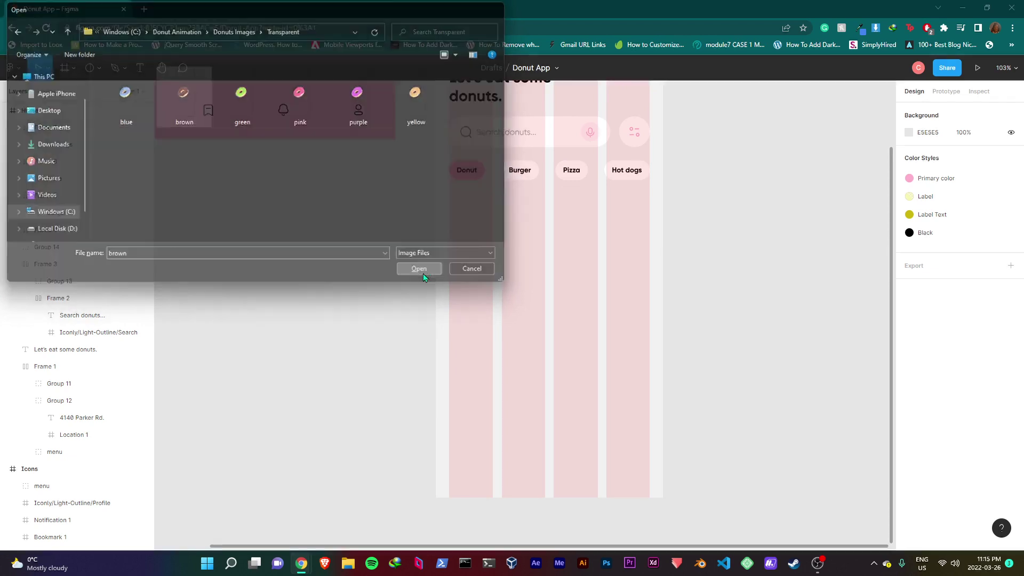
left_click(241, 276)
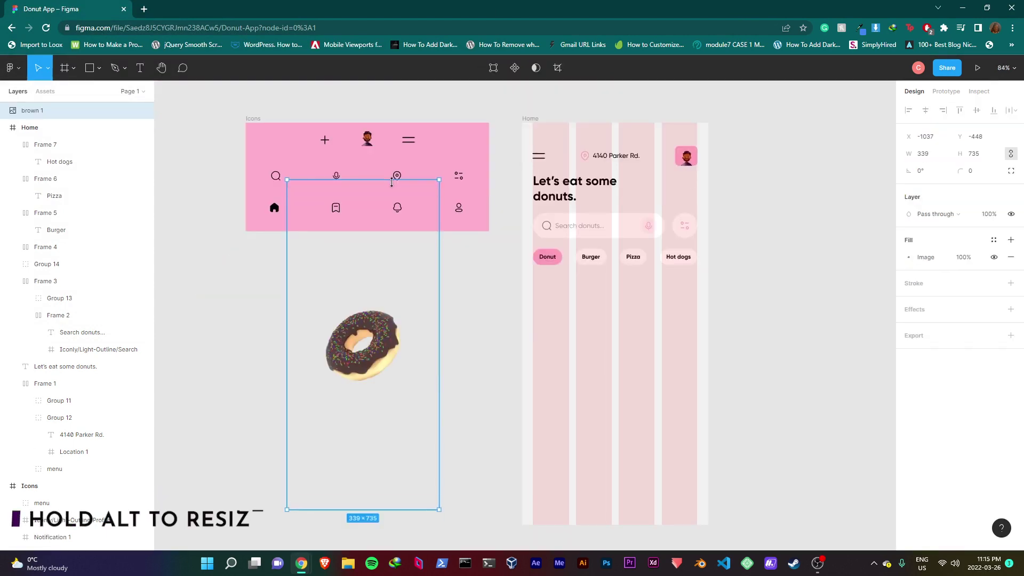
Trim the empty space above and below the donut and set its width to 214.
left_click_drag(393, 178, 397, 306)
scroll(488, 282, "up", 2)
left_click(937, 159)
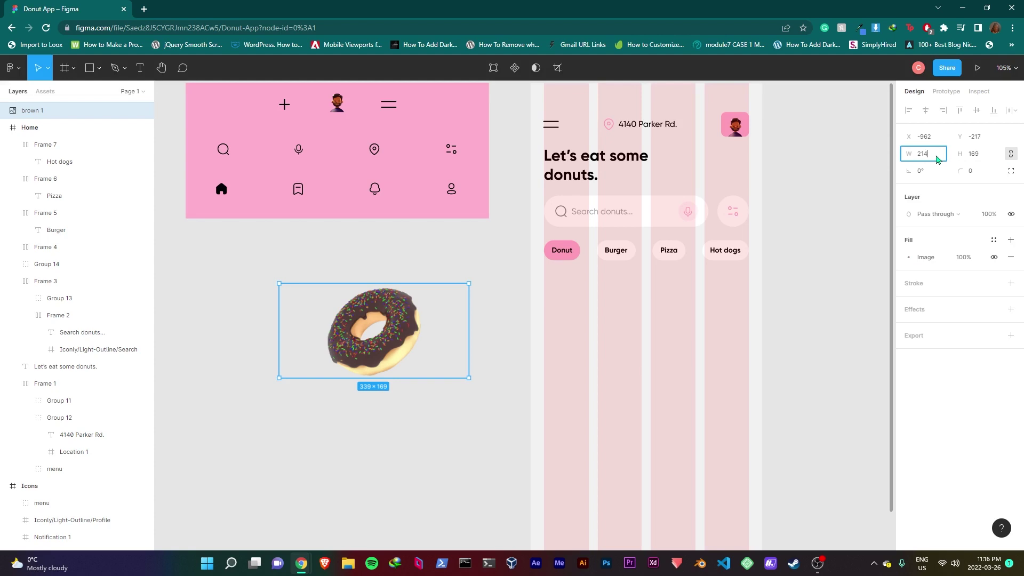
type("214")
key("Return")
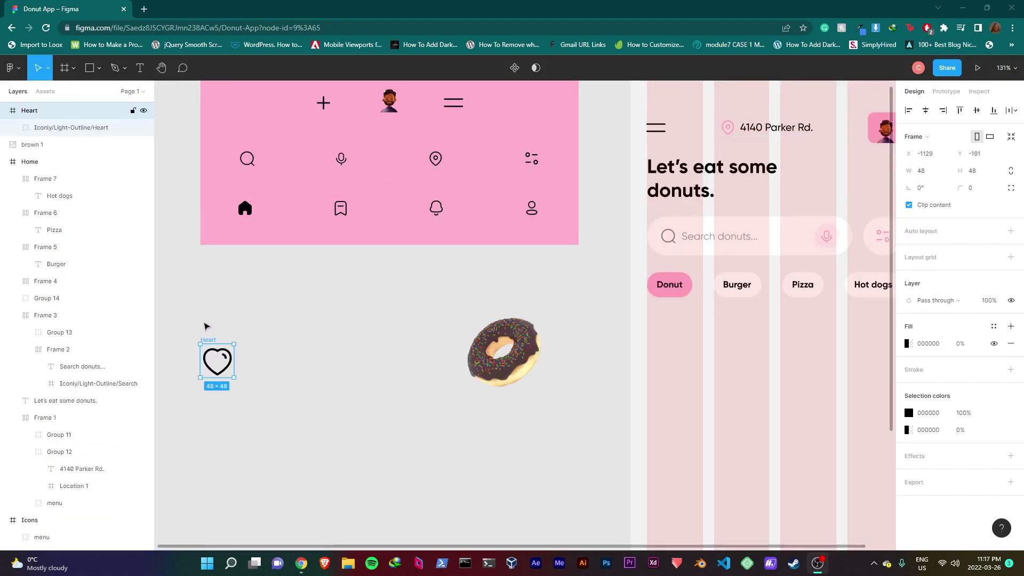
Move the heart icon into place and resize it to 15 wide.
left_click_drag(216, 342, 433, 495)
scroll(293, 436, "down", 5)
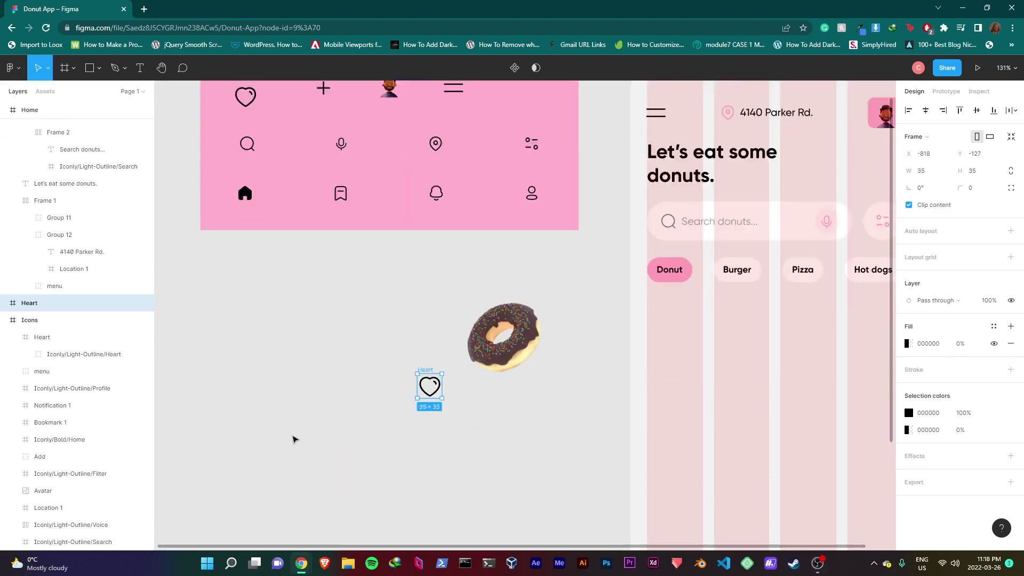
scroll(532, 315, "up", 6)
left_click(921, 170)
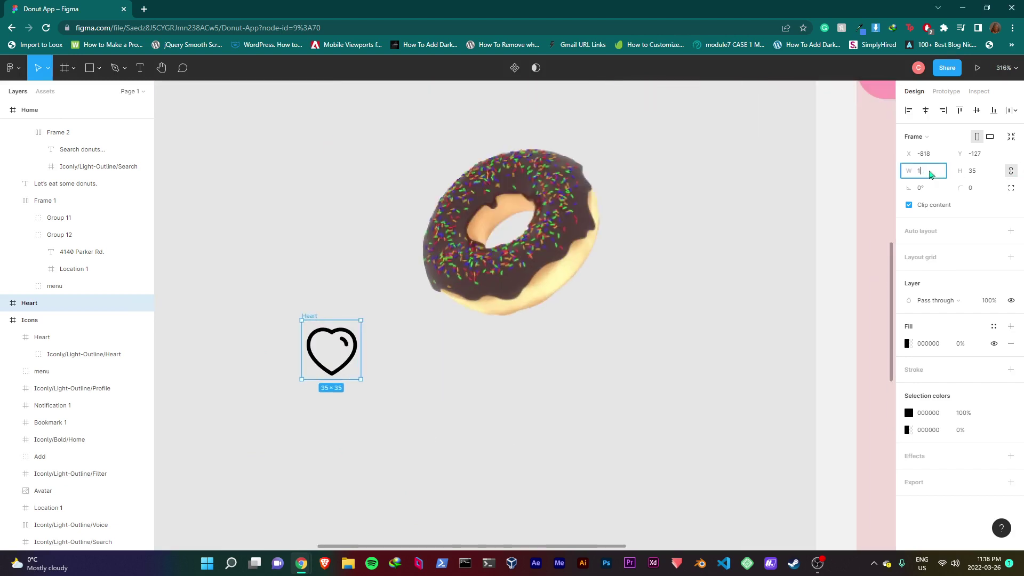
type("15")
key("Return")
Draw a grey 32×32 circle below the donut with the Ellipse tool.
scroll(271, 432, "down", 3)
left_click(100, 70)
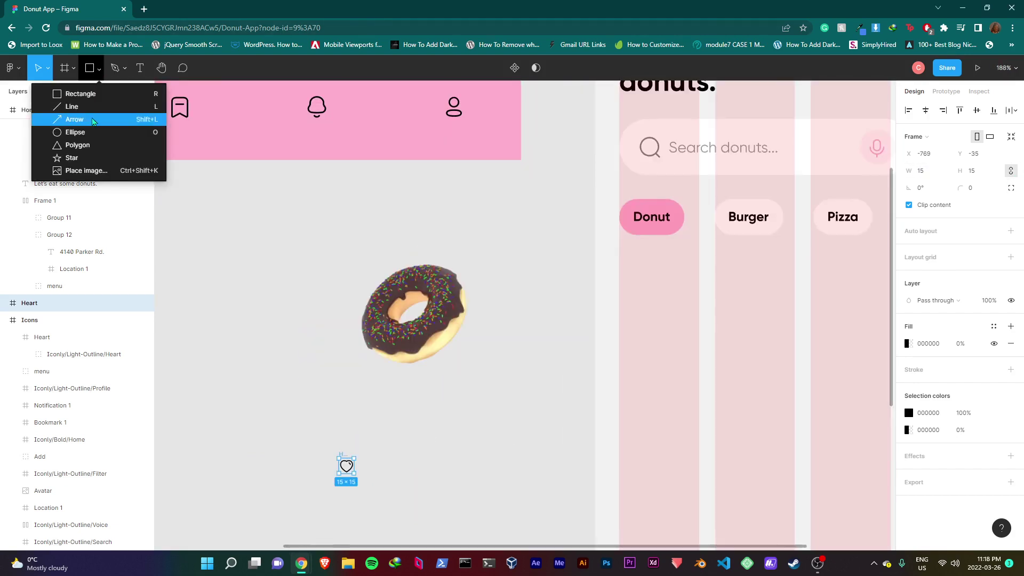
left_click(89, 137)
left_click_drag(360, 370, 395, 405)
left_click(932, 159)
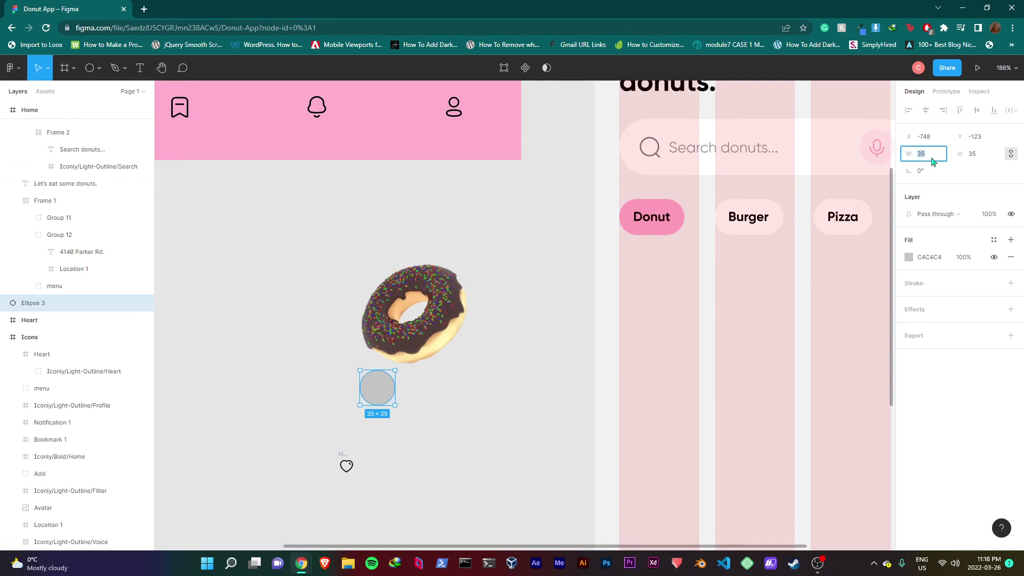
type("32")
key("Return")
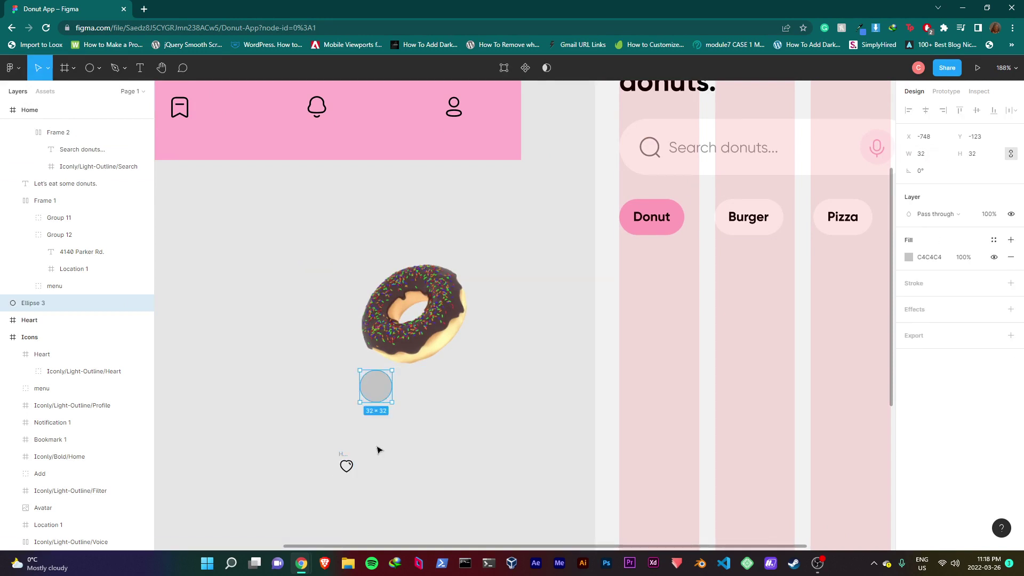
left_click(908, 257)
Centre the heart on the circle, layer the circle beneath it, and group them.
left_click_drag(346, 466, 370, 383)
scroll(373, 400, "up", 1)
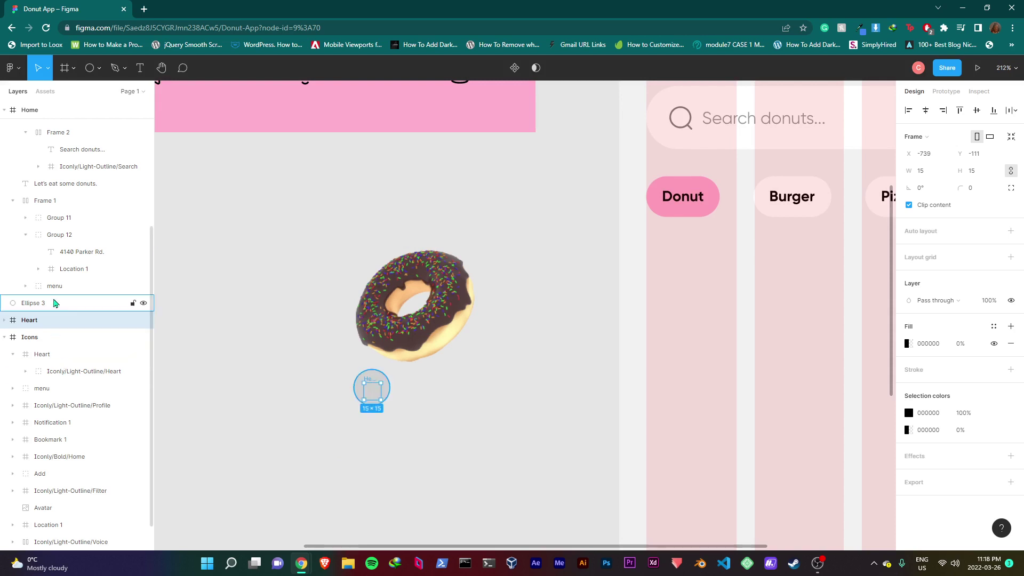
left_click_drag(51, 310, 51, 329)
scroll(403, 365, "up", 3)
left_click_drag(402, 445, 384, 385)
key("ctrl+g")
Bring the heart button group in front of the donut.
scroll(383, 385, "down", 3)
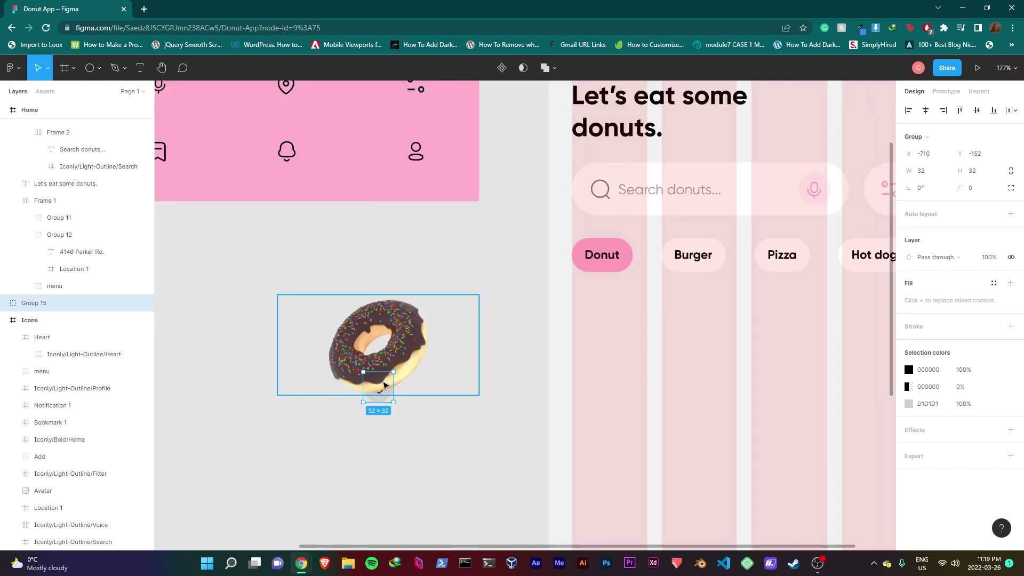
right_click(375, 384)
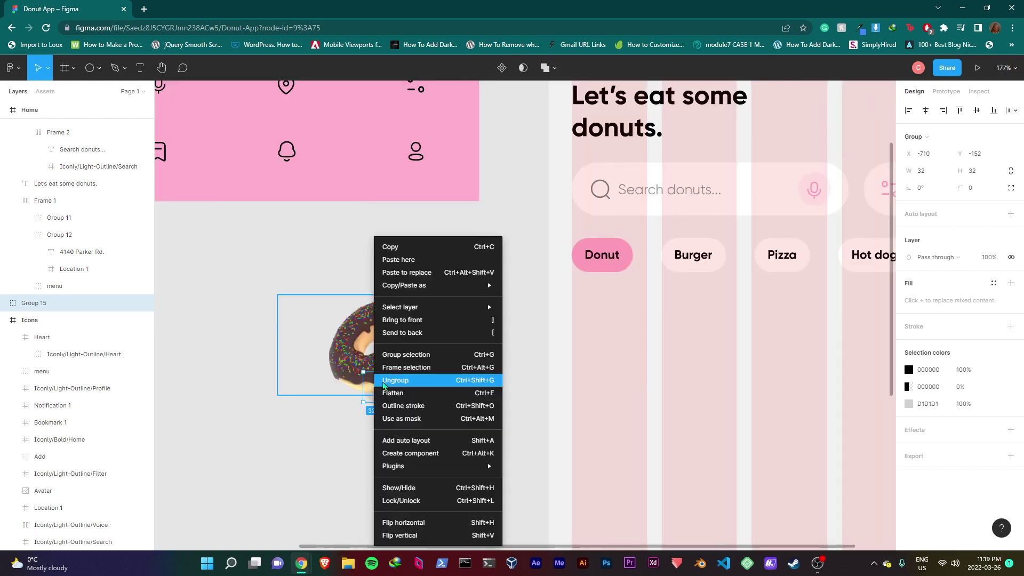
left_click(411, 320)
scroll(350, 384, "down", 1)
Add a two-line 'Chocolate Iced Donut' title below the donut.
key("t")
left_click(316, 377)
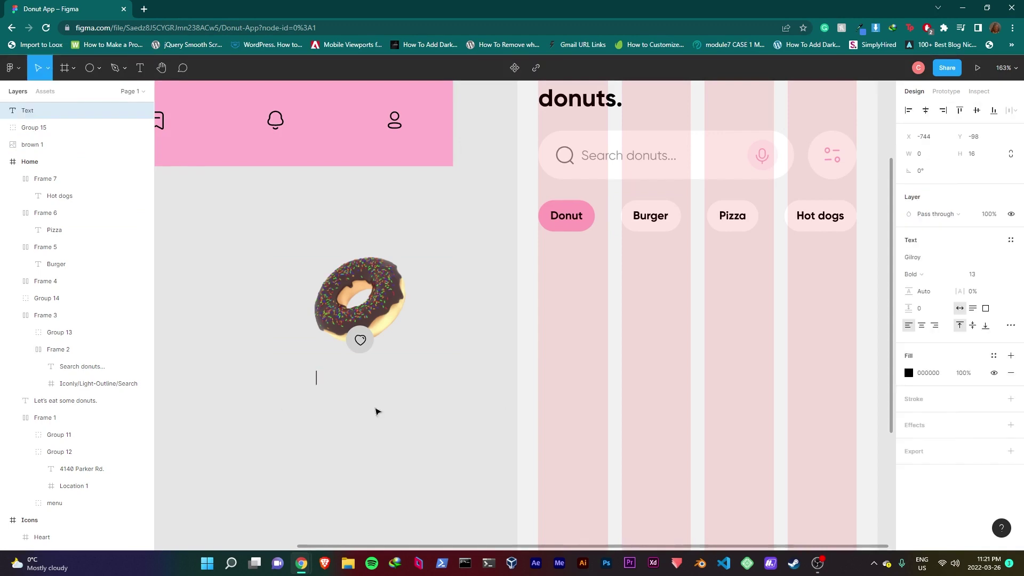
type("Chocolate Iced")
key("Return")
type("Donut")
key("Escape")
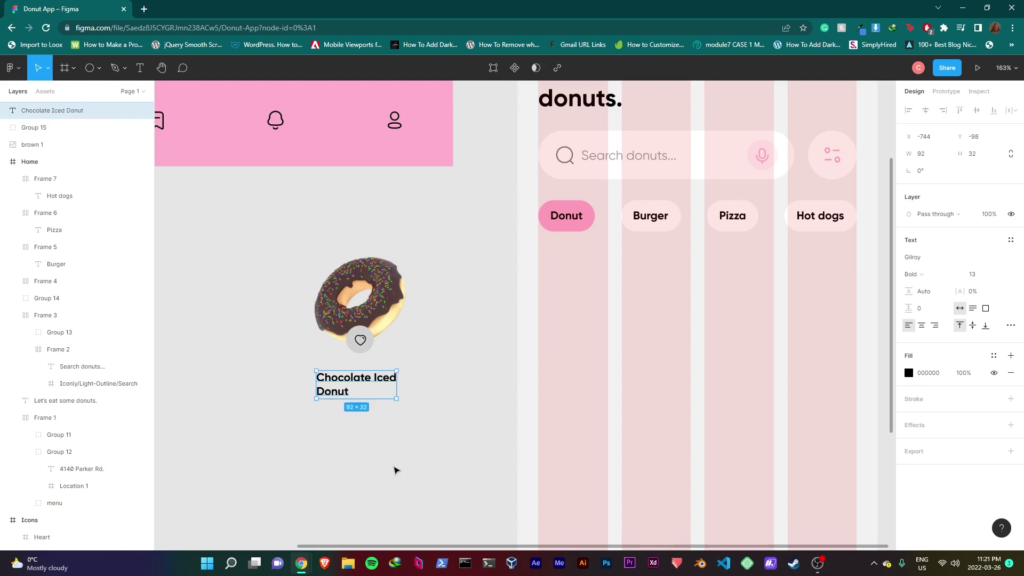
Centre-align the title and set it to Medium weight.
left_click(921, 325)
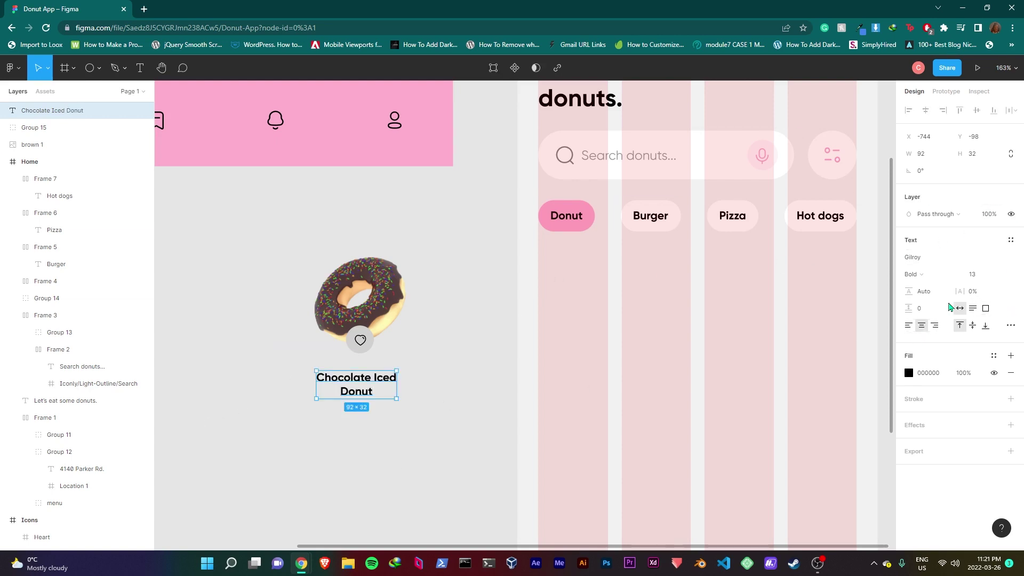
left_click(937, 277)
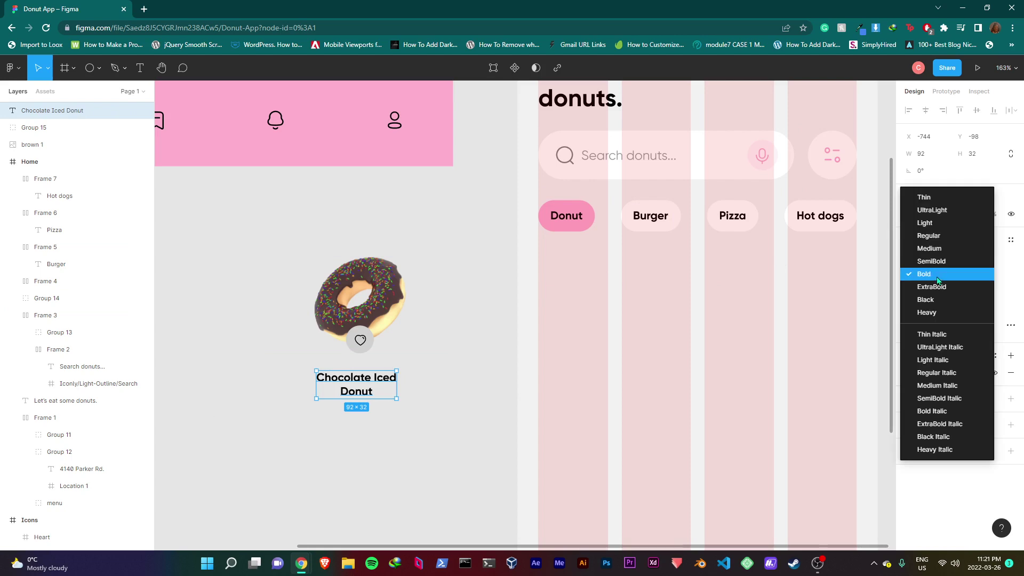
left_click(942, 252)
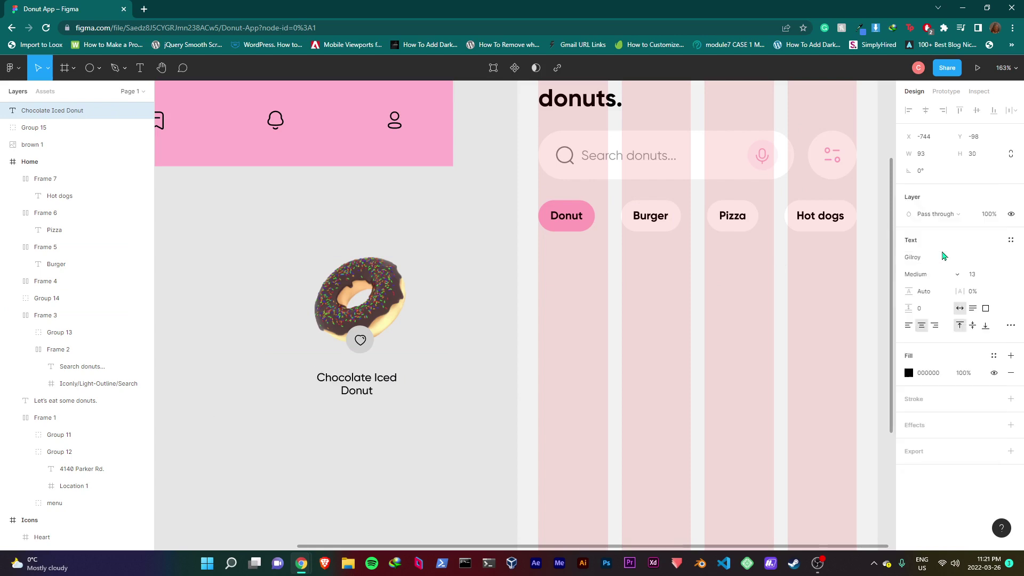
Add a '$' text under the title, coloured with the pink Primary style.
double_click(363, 388)
left_click(344, 452)
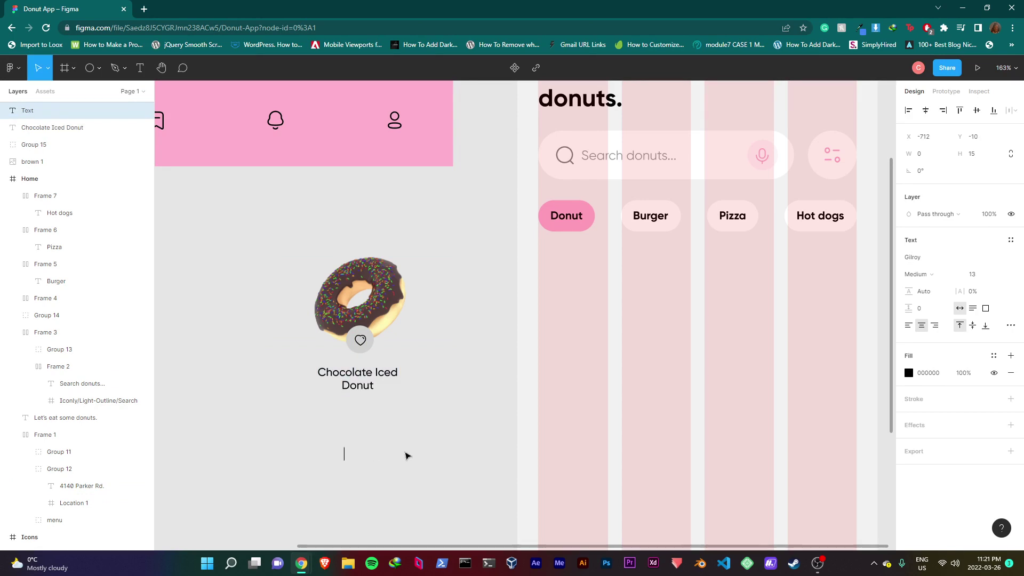
left_click(993, 355)
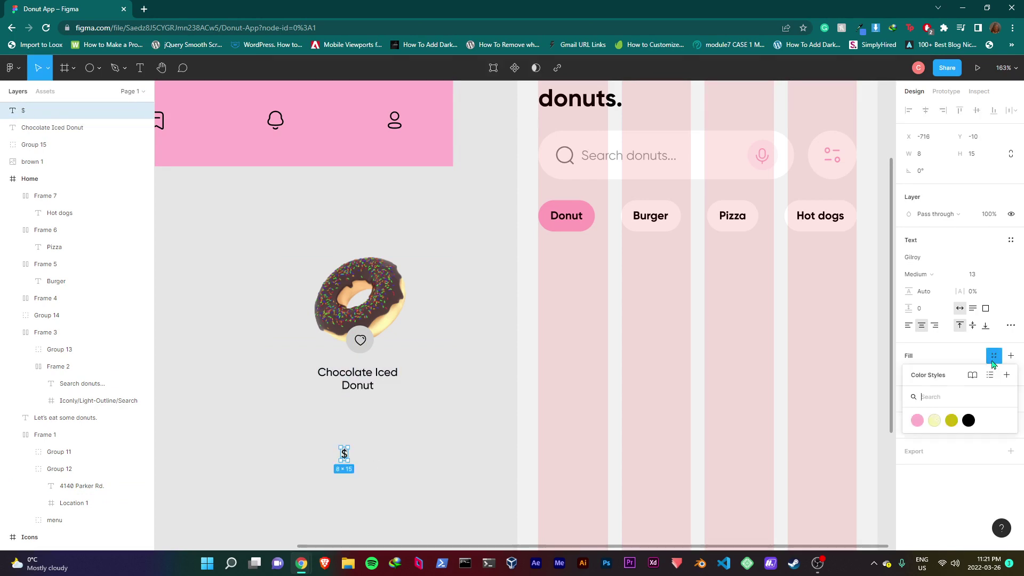
left_click(917, 425)
left_click_drag(345, 457, 368, 441)
Turn the copy into a black, size 28 '8.99' price and select it with the dollar sign.
double_click(369, 440)
type("8.99")
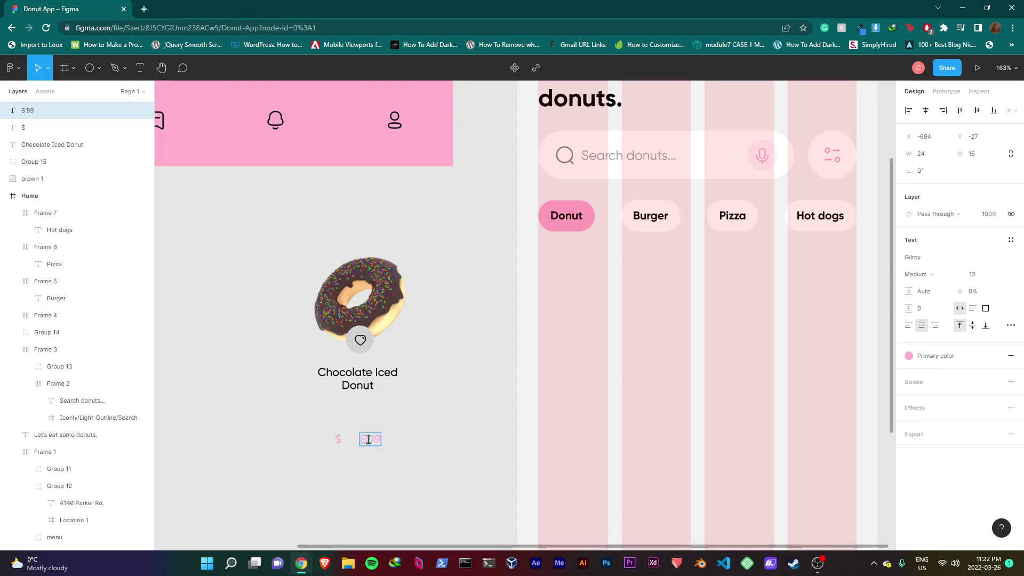
key("Escape")
left_click(908, 372)
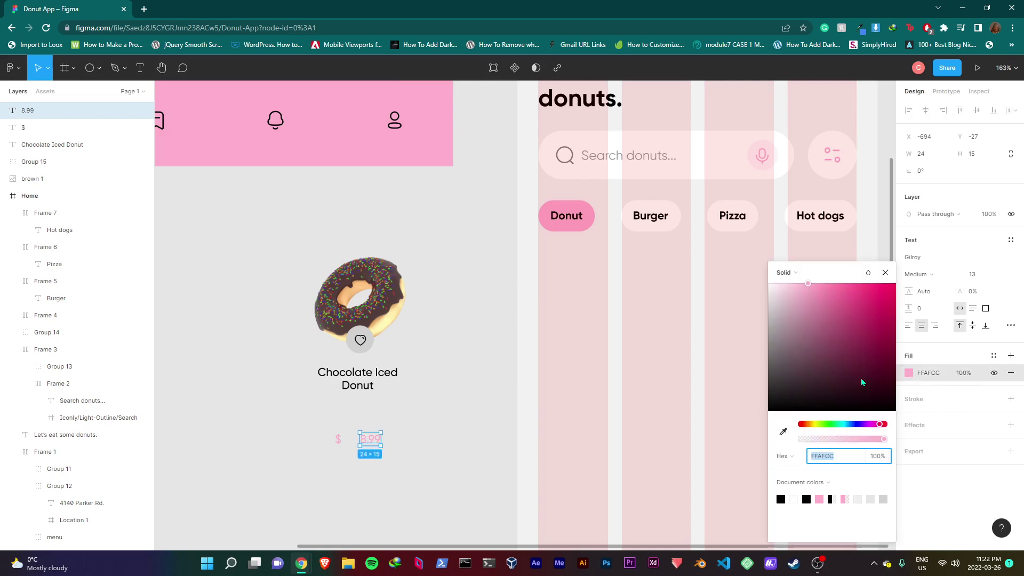
left_click(992, 356)
left_click(968, 421)
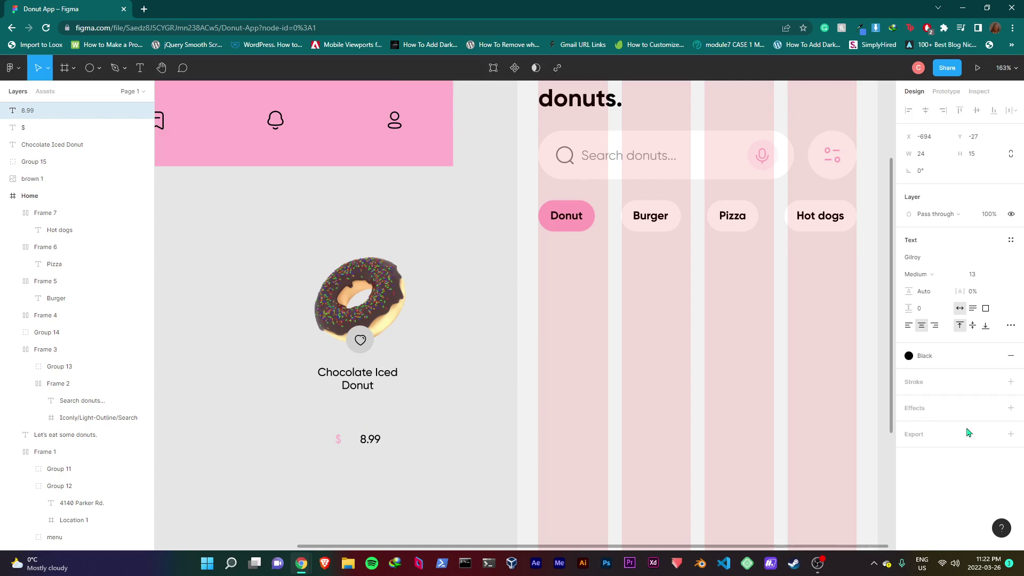
left_click(985, 279)
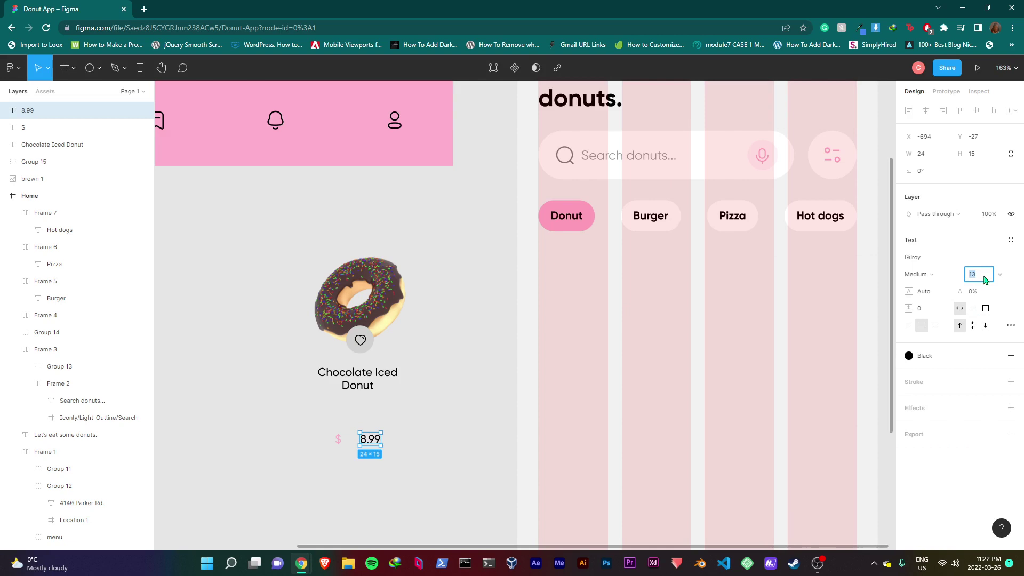
key("Return")
scroll(365, 457, "up", 3)
left_click_drag(434, 474, 283, 415)
Group the dollar sign with the price, and the donut image with the heart button.
key("ctrl+g")
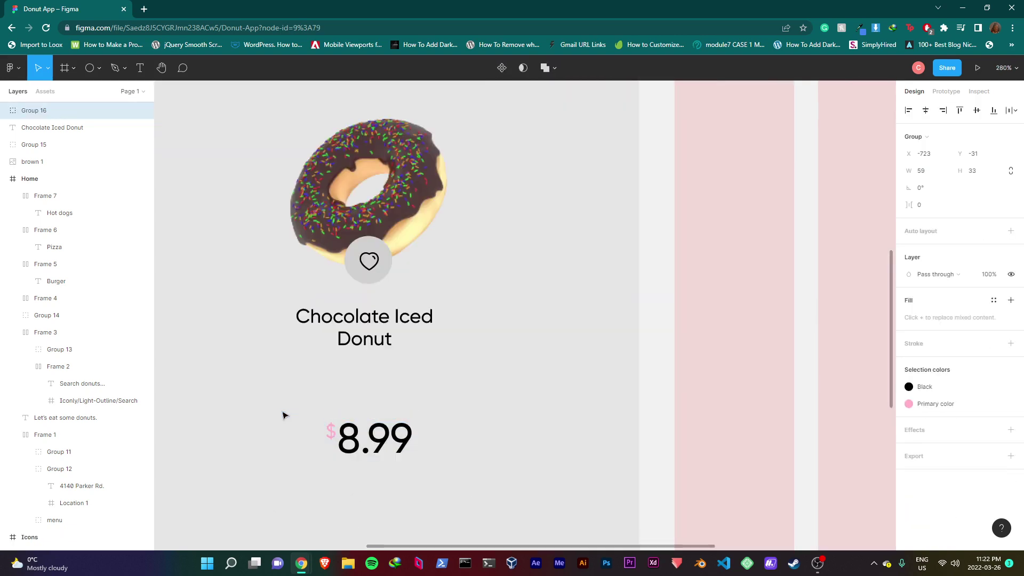
left_click(283, 414)
scroll(393, 309, "up", 1)
left_click(374, 303)
left_click(388, 235, "shift")
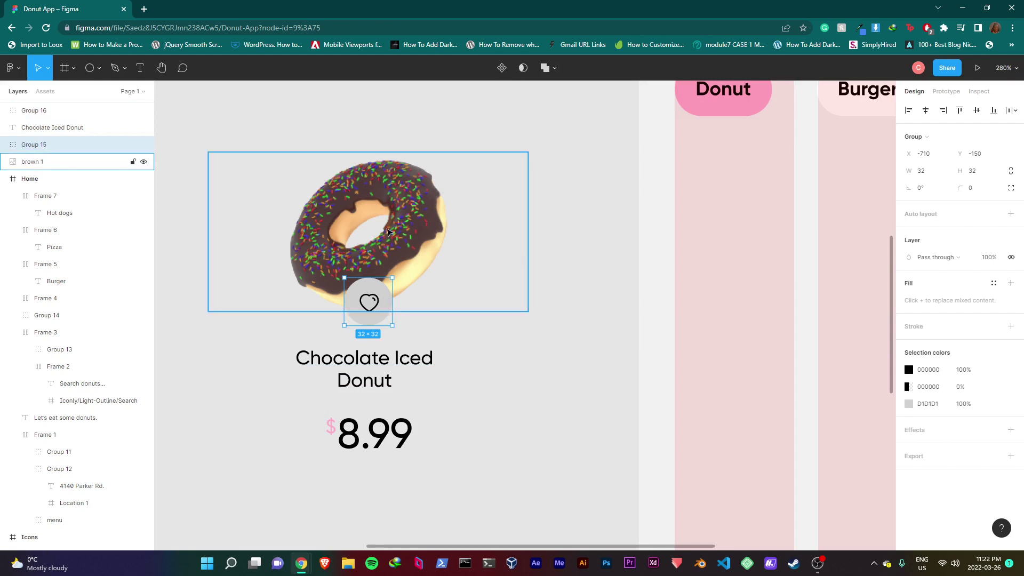
key("ctrl+g")
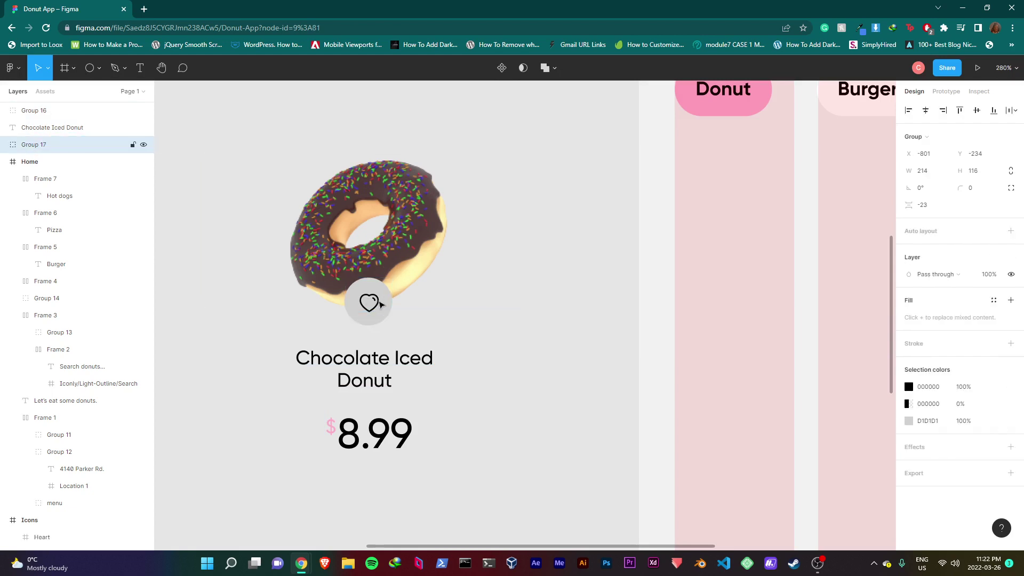
Stack the donut, title and price into a centre-aligned auto-layout frame.
left_click(388, 366, "shift")
left_click(374, 433, "shift")
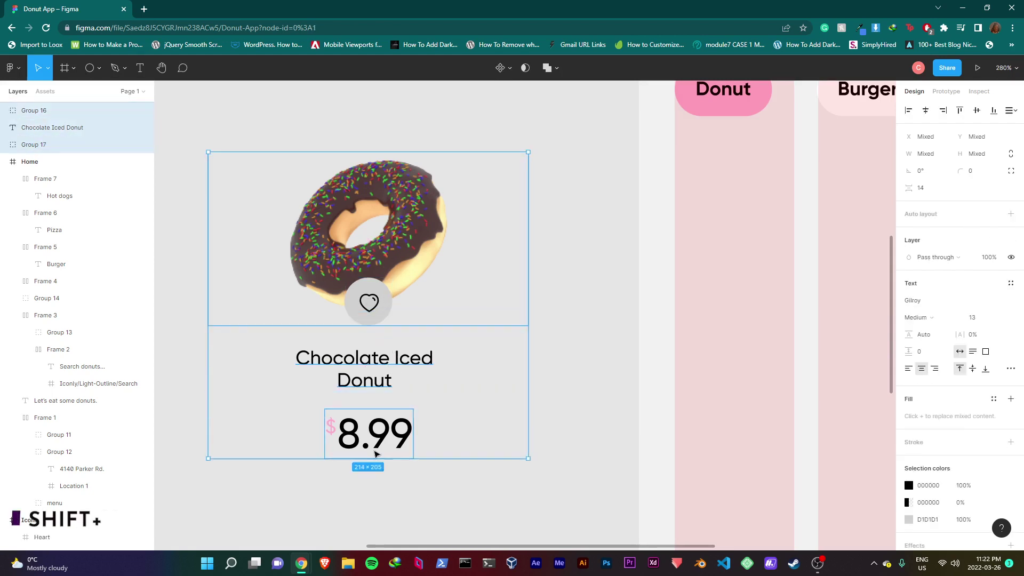
key("shift+a")
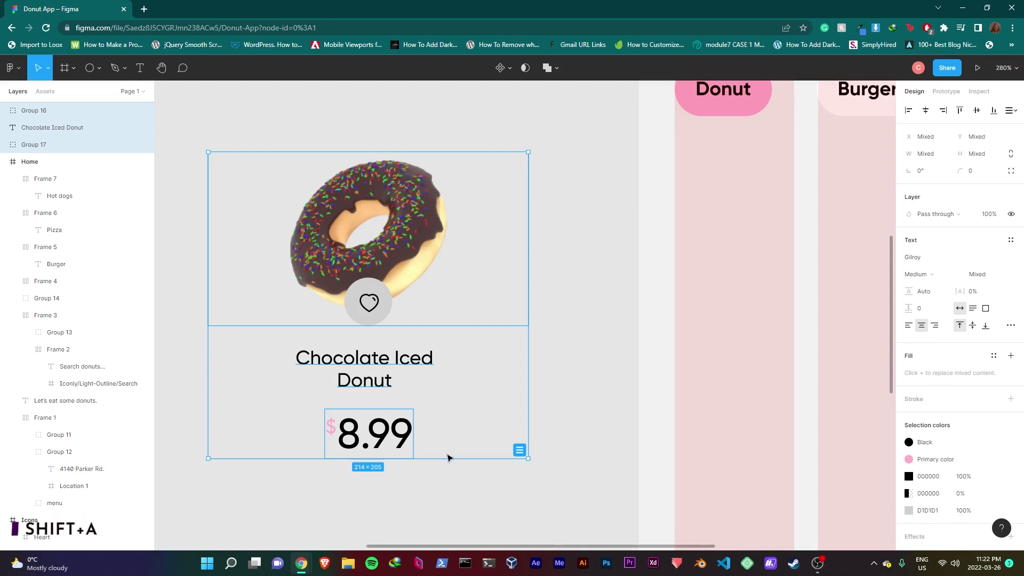
left_click(1011, 248)
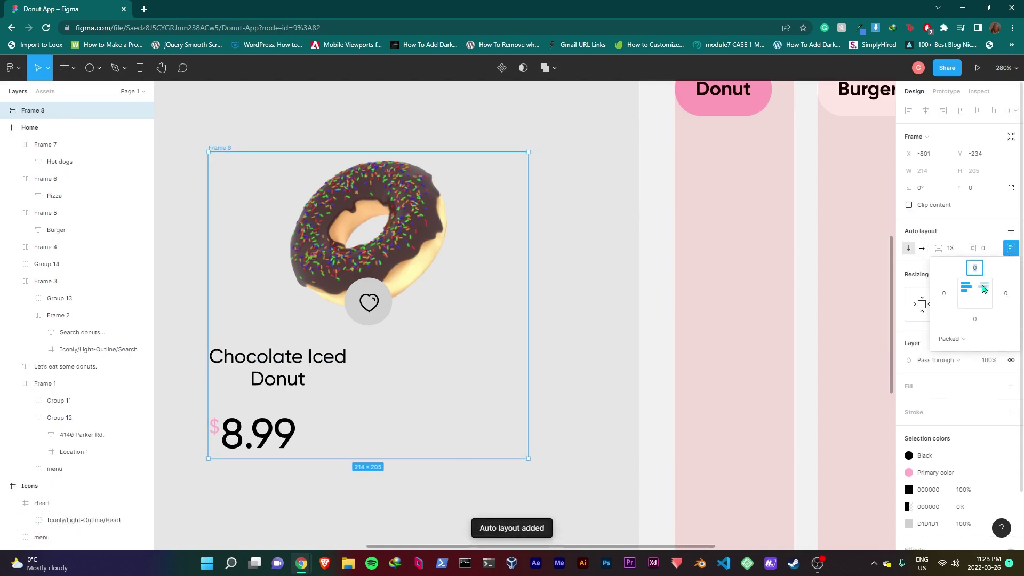
left_click(974, 287)
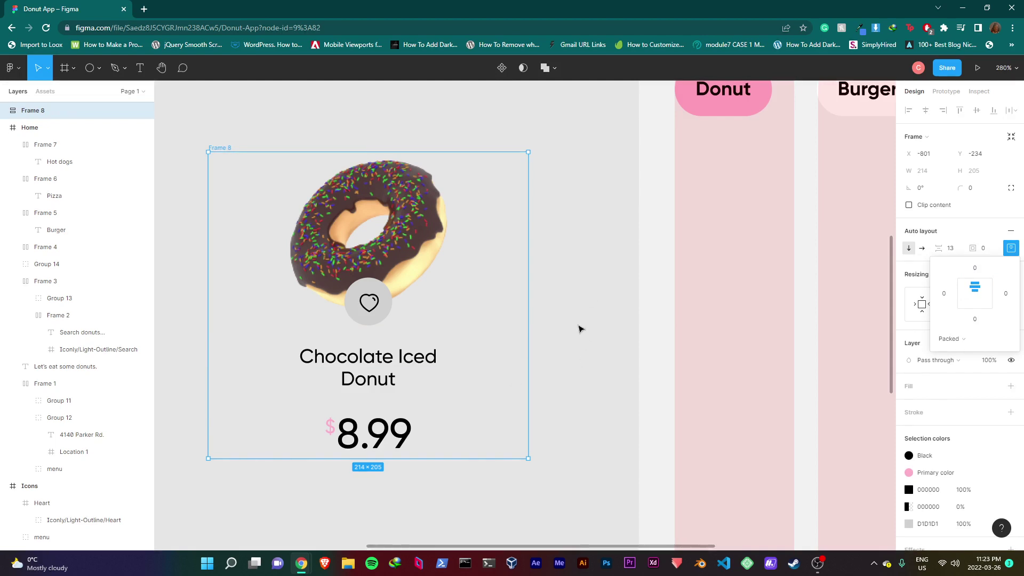
Set the card frame's item spacing to 10.
left_click(952, 249)
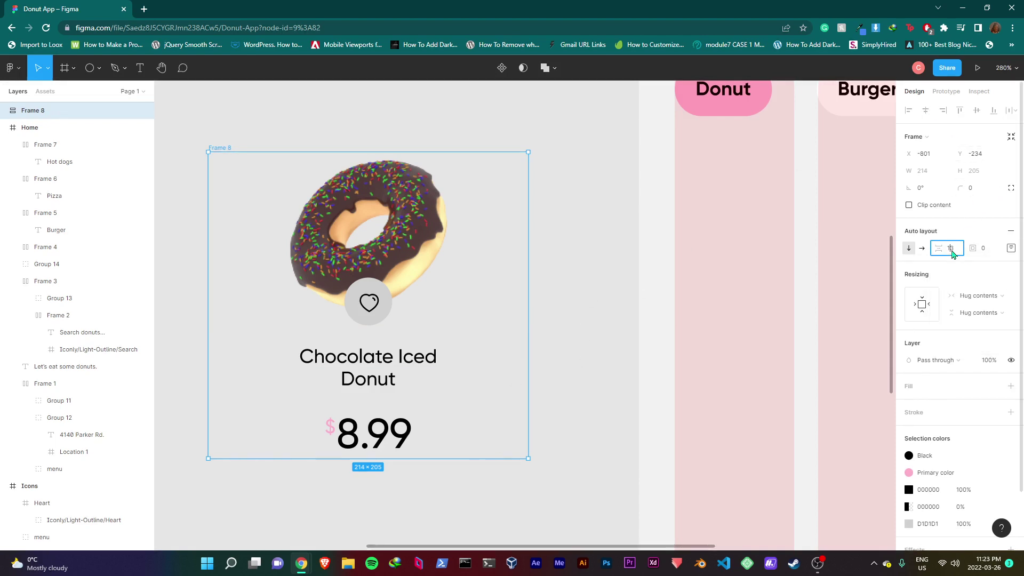
type("10")
key("Return")
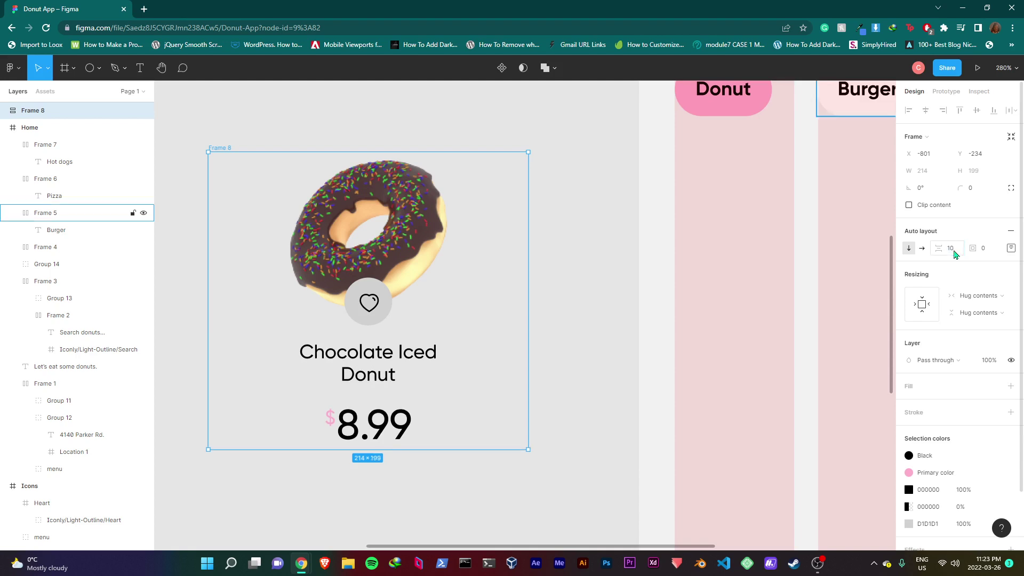
key("Escape")
scroll(433, 160, "down", 2)
left_click(100, 68)
Draw a 174×208 rectangle below the chocolate donut card.
left_click(80, 92)
left_click_drag(234, 369, 352, 536)
left_click_drag(311, 457, 379, 495)
scroll(415, 425, "down", 2)
left_click_drag(417, 425, 467, 435)
scroll(395, 466, "down", 2)
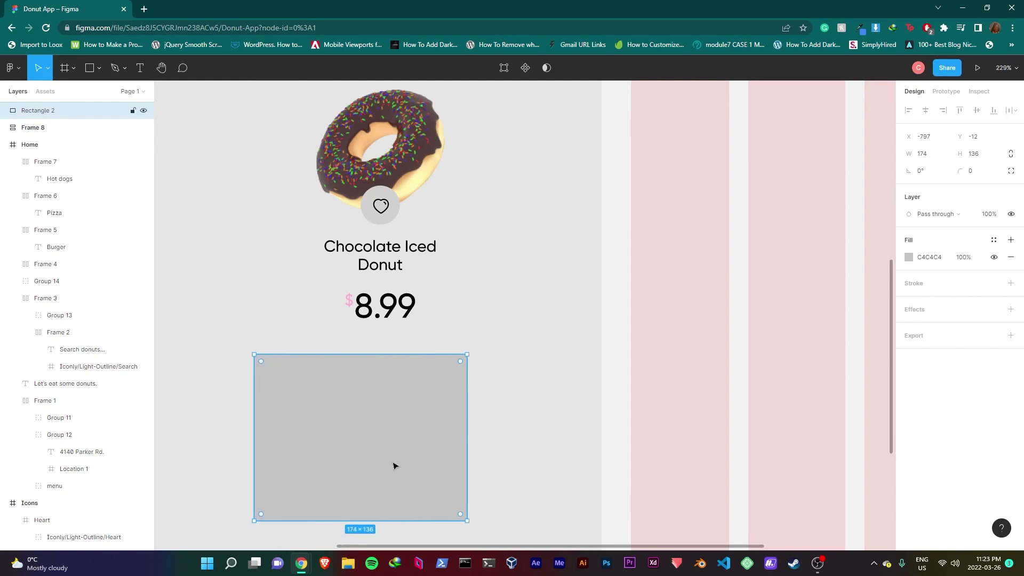
left_click_drag(384, 479, 391, 512)
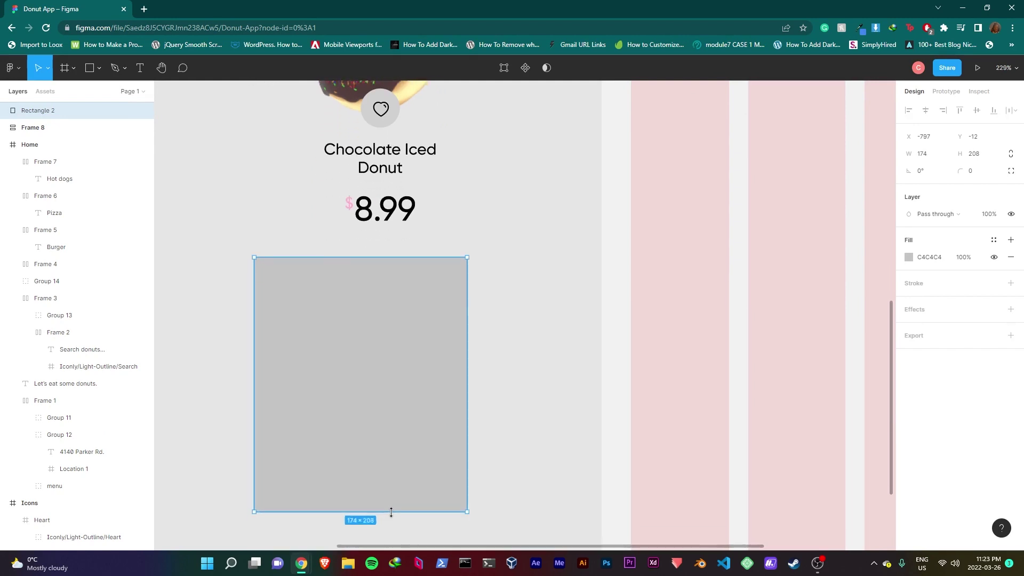
scroll(454, 386, "up", 4)
Give the rectangle a 35 corner radius and a white FFFFFF fill.
left_click(986, 174)
key("Return")
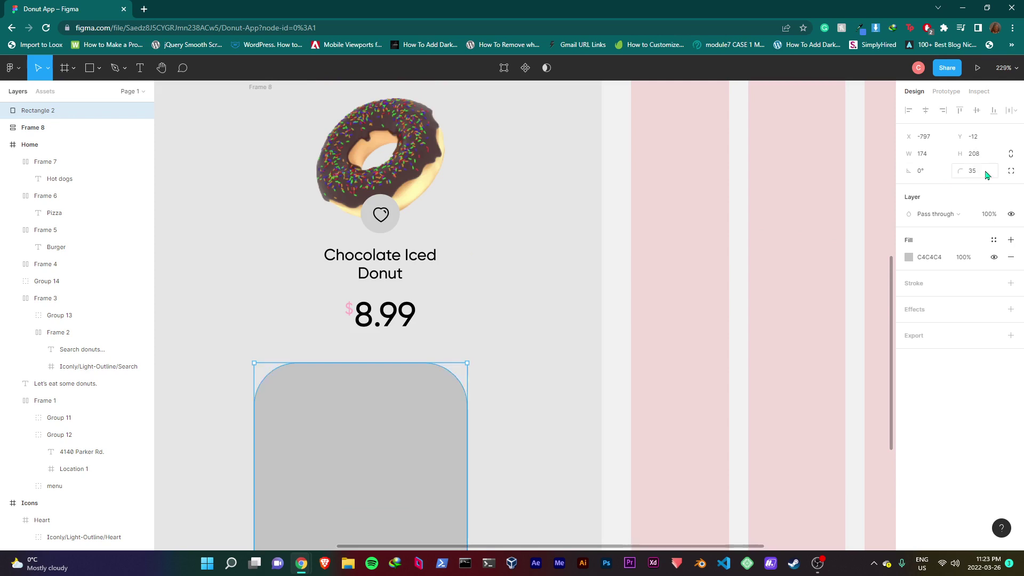
left_click(909, 258)
left_click_drag(808, 334, 687, 201)
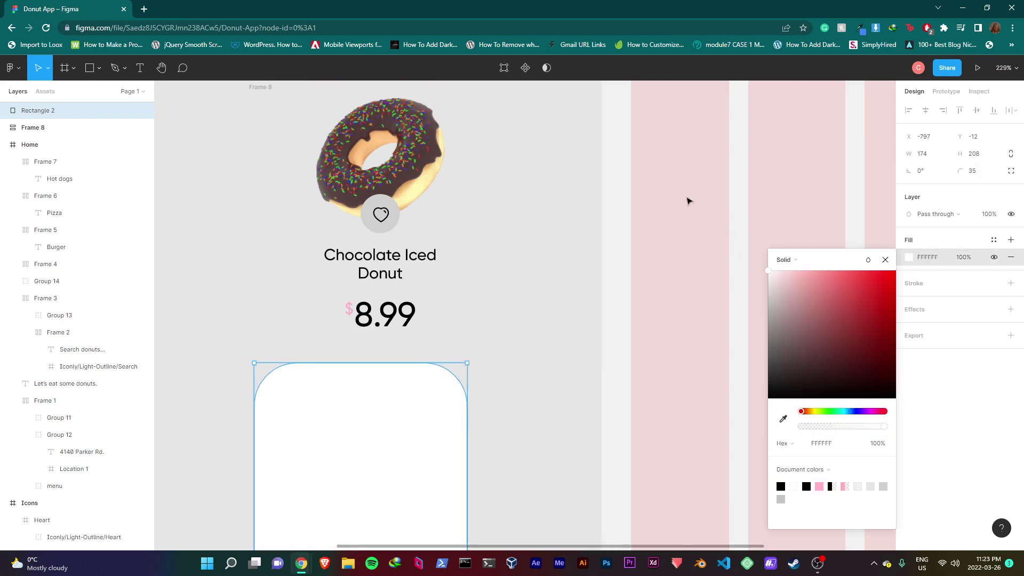
left_click(491, 338)
Move the white rectangle up over the donut image, title and price.
left_click(376, 438)
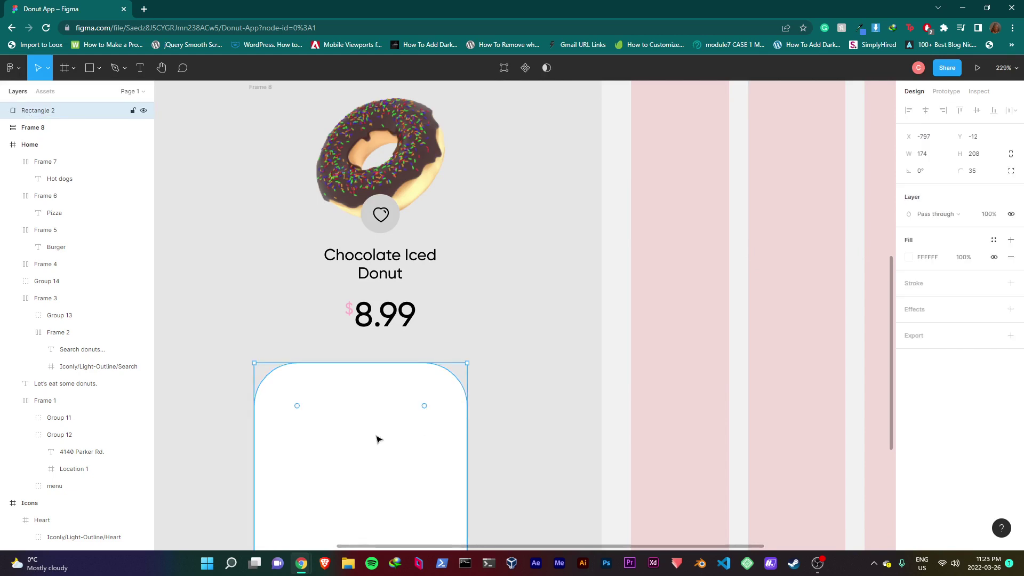
scroll(376, 439, "up", 2)
scroll(405, 513, "down", 3)
scroll(450, 480, "down", 2)
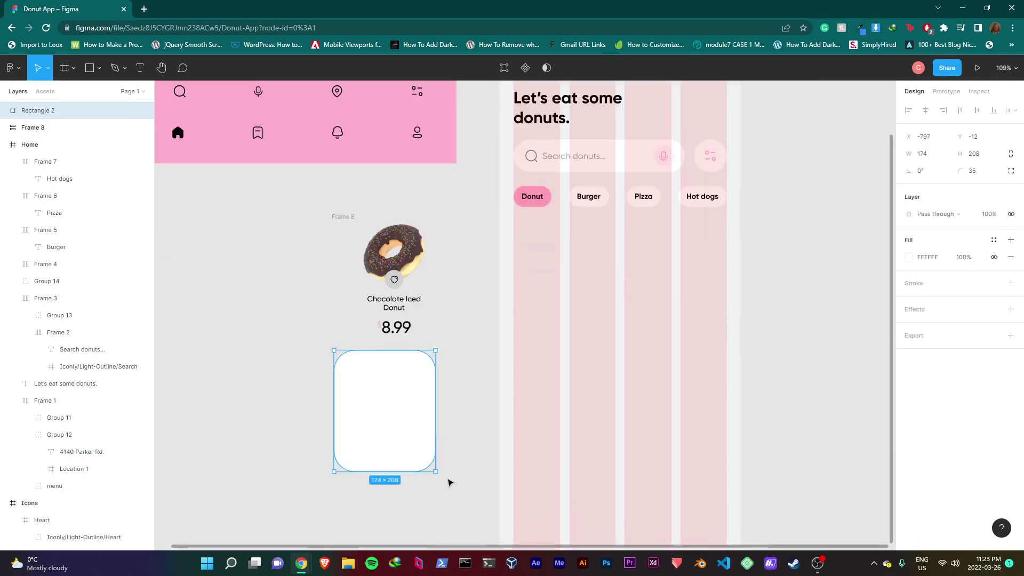
scroll(438, 327, "up", 2)
left_click_drag(341, 472, 360, 343)
left_click_drag(360, 347, 382, 319)
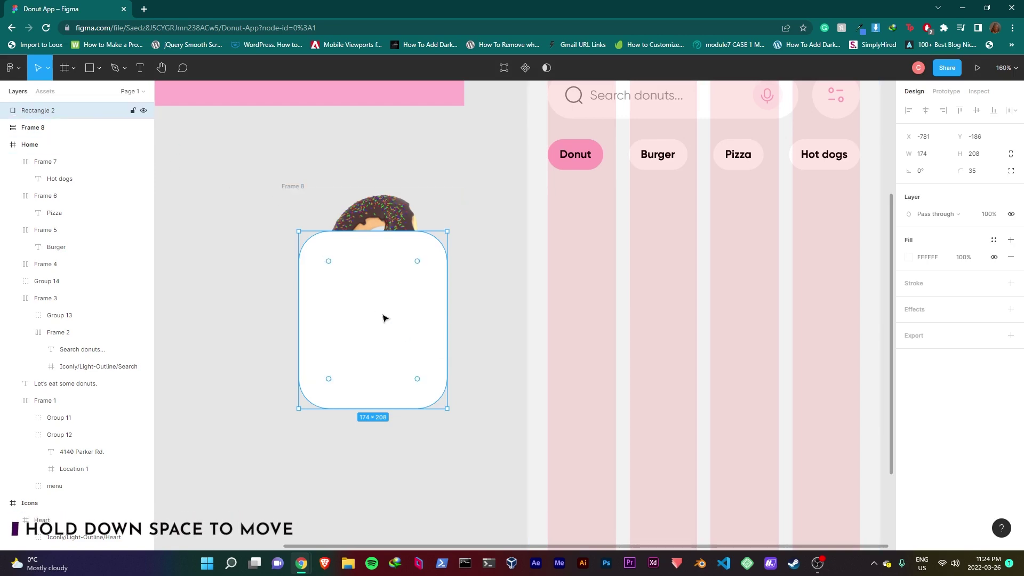
Layer the white rectangle below Frame 8 so it sits behind the card content.
left_click_drag(48, 117, 50, 138)
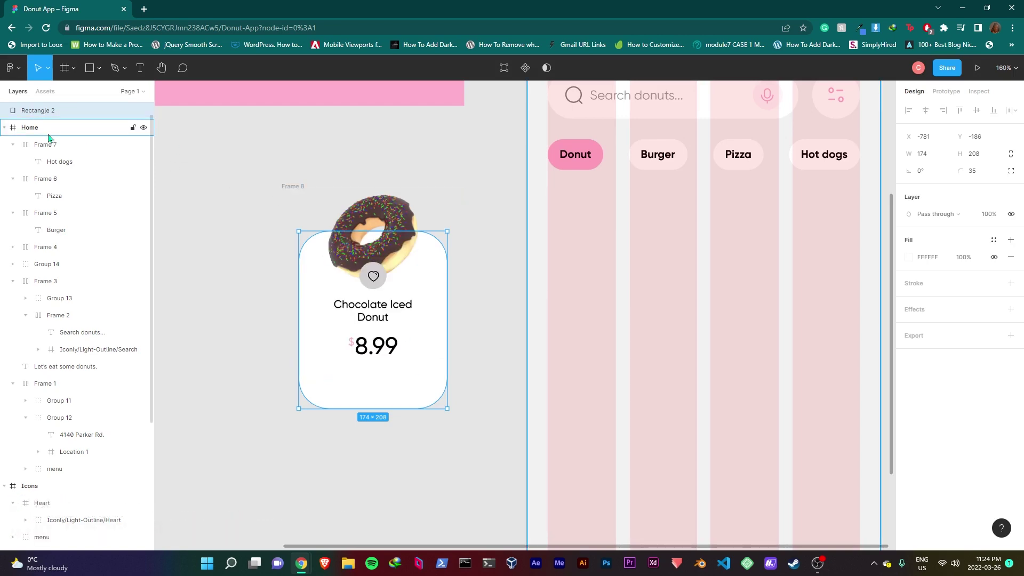
scroll(8, 136, "up", 1)
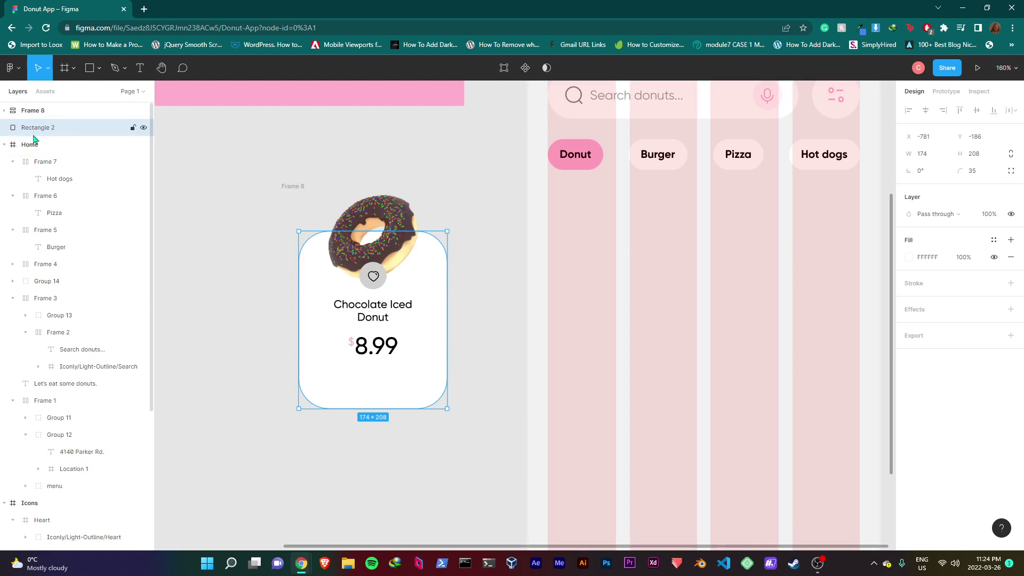
left_click(5, 145)
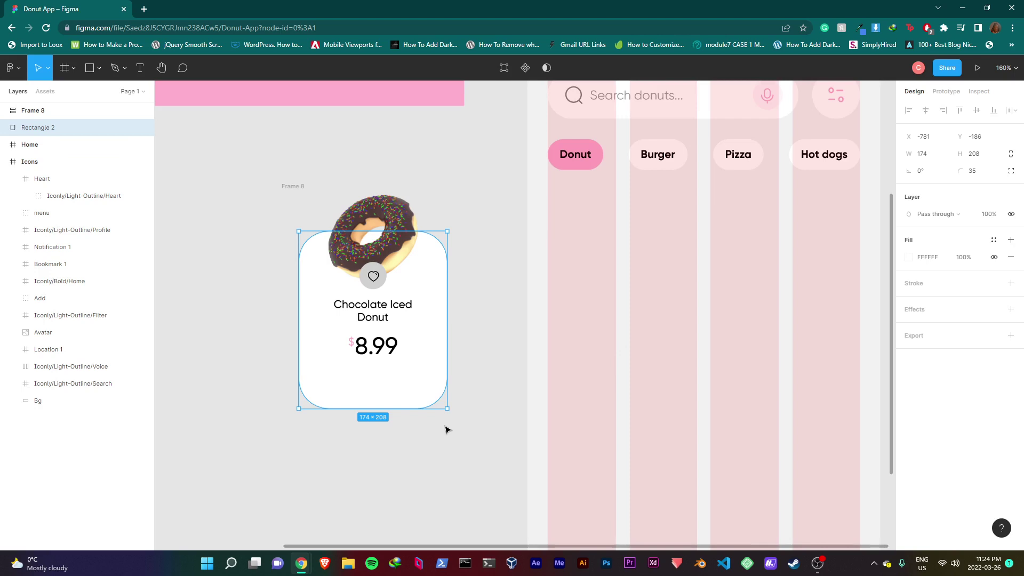
scroll(393, 373, "down", 5)
left_click(273, 162)
Add a 50×50 pink Primary color circle at the card's bottom centre.
left_click_drag(273, 163, 364, 421)
scroll(407, 402, "up", 5)
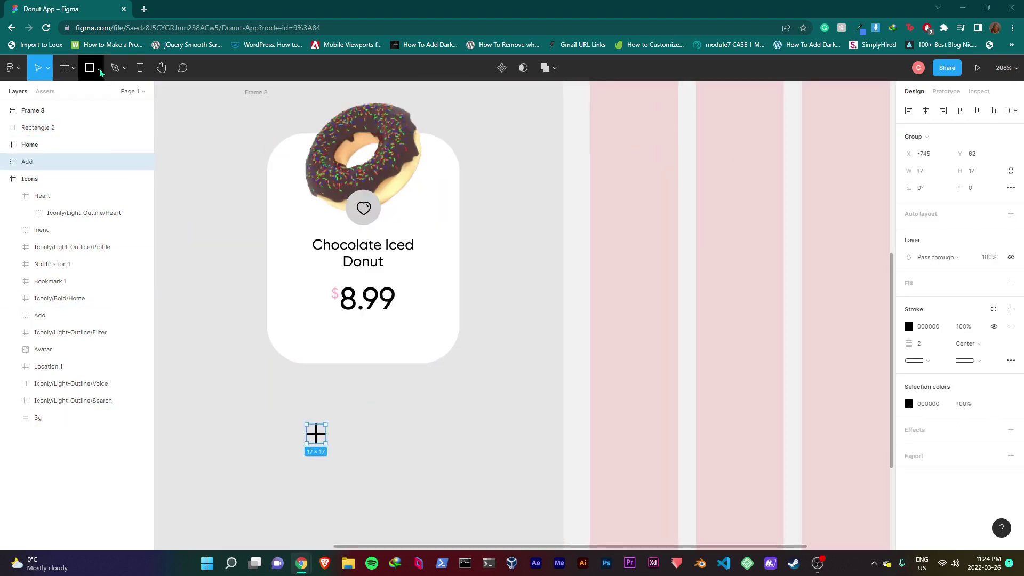
left_click(89, 67)
left_click(99, 68)
left_click(88, 132)
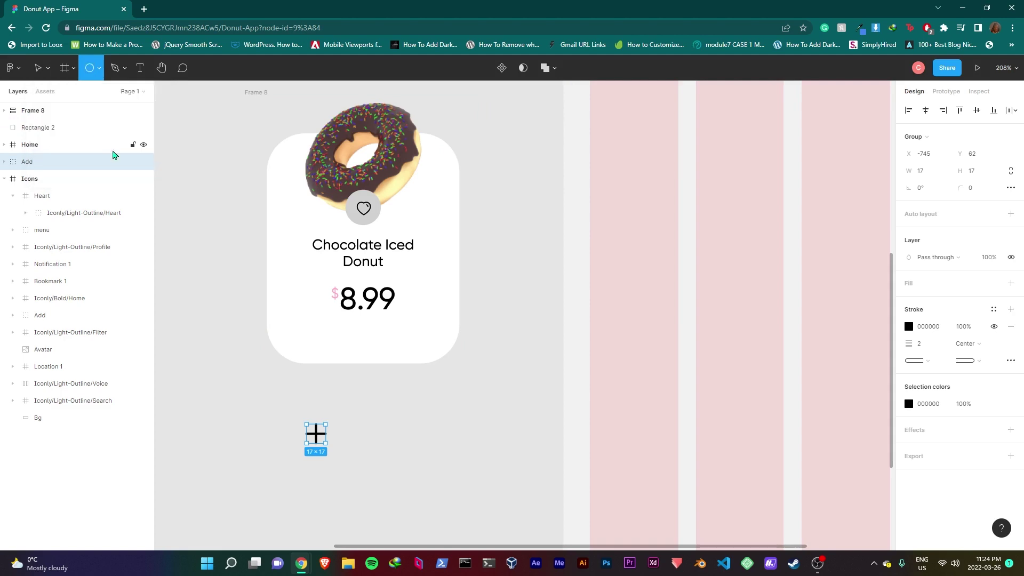
left_click(431, 399)
key("Return")
left_click_drag(402, 374, 362, 366)
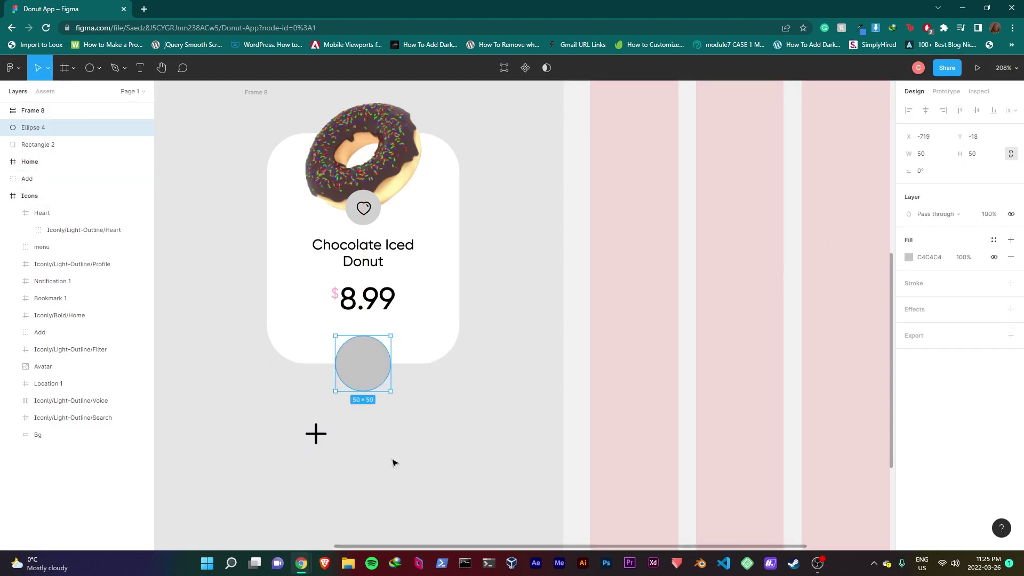
left_click(993, 239)
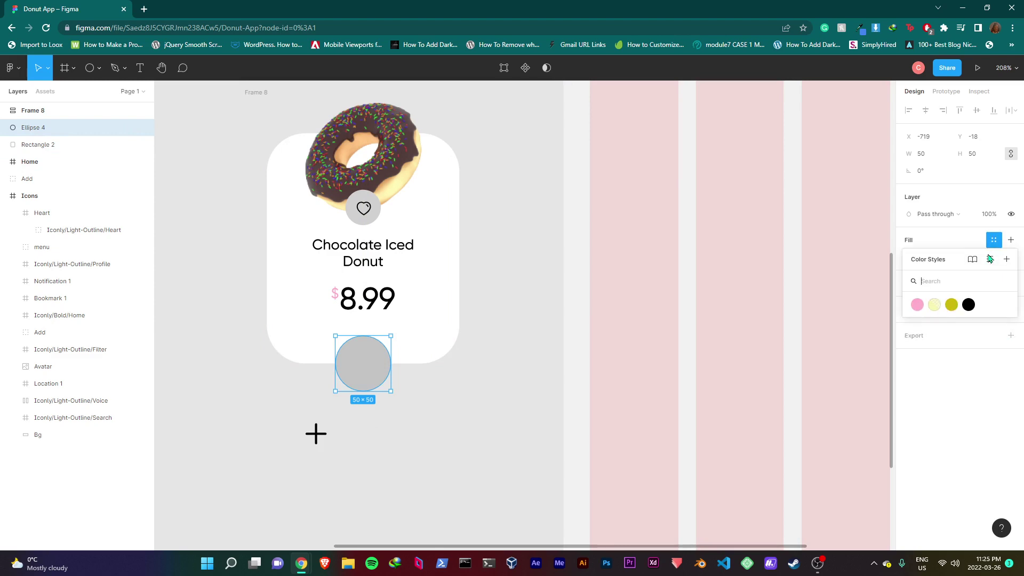
left_click(916, 305)
Centre the plus icon on the pink circle and group them together.
left_click(315, 434)
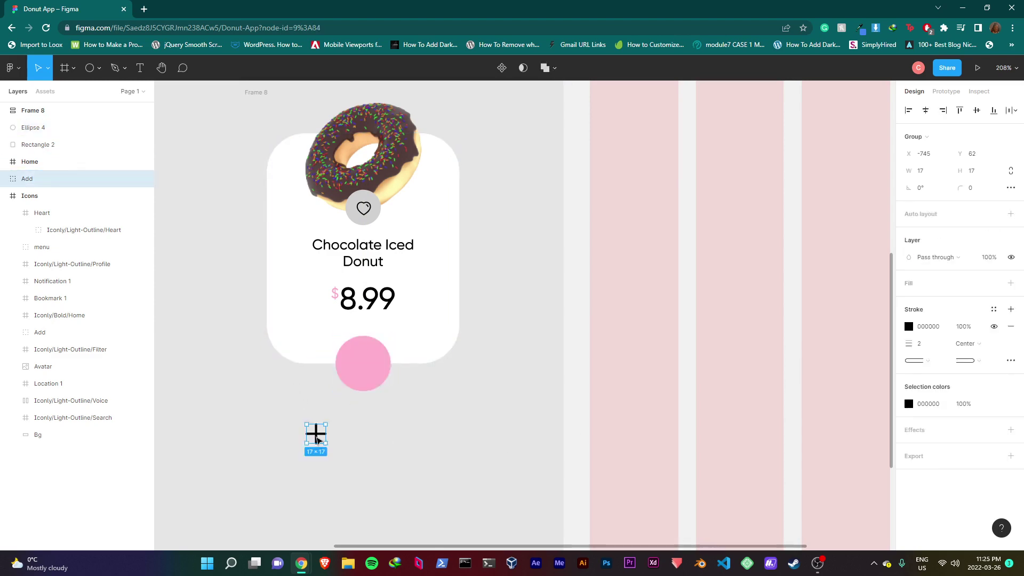
left_click_drag(369, 368, 366, 368)
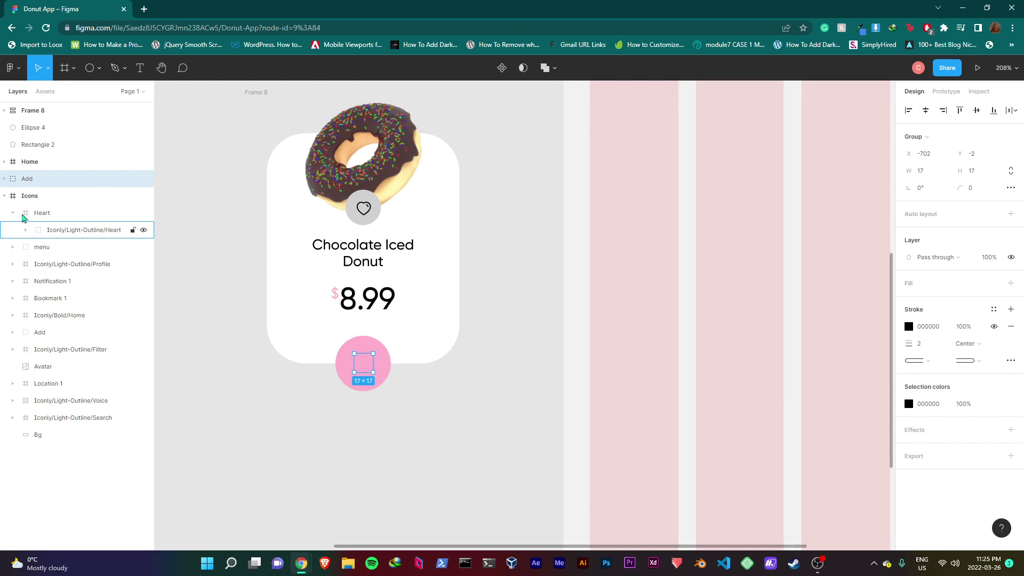
left_click_drag(48, 141, 51, 123)
left_click(32, 144, "shift")
key("ctrl+g")
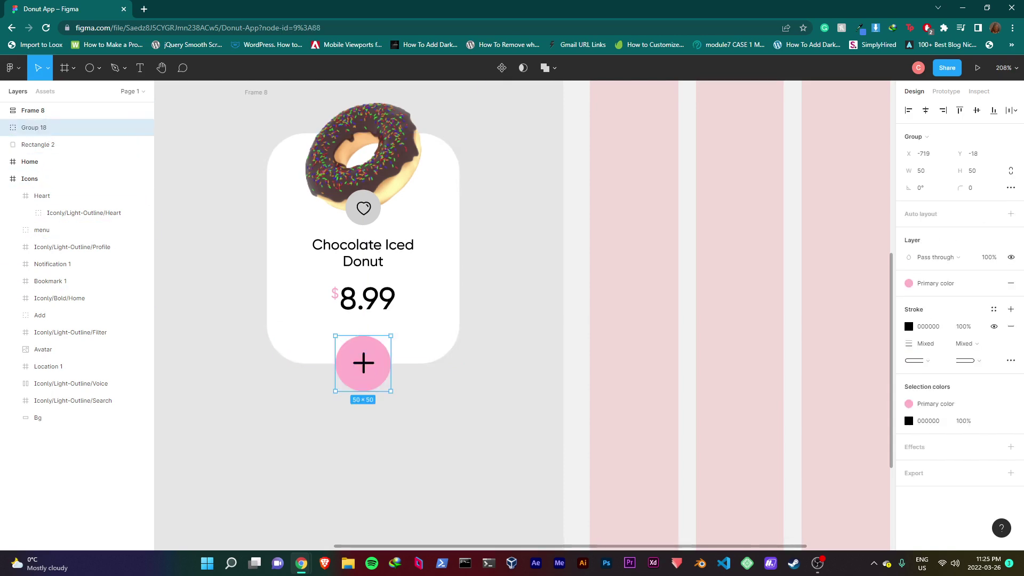
Recolour the plus icon inside the group white.
double_click(363, 362)
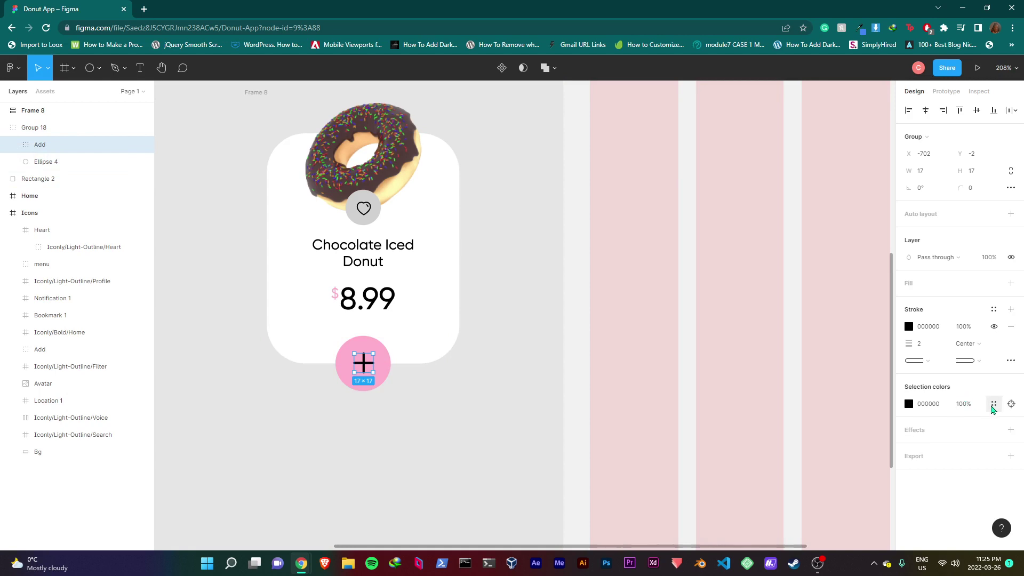
left_click(993, 408)
left_click(864, 418)
left_click(523, 427)
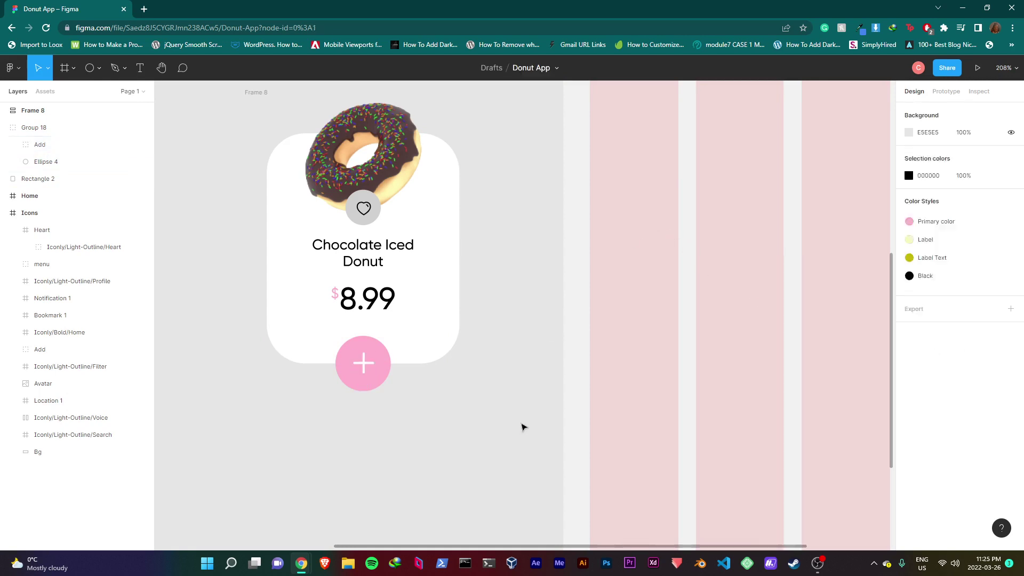
Frame the donut card layers as Cards, move it under the chips, and duplicate it rightward.
scroll(481, 487, "down", 5)
left_click_drag(440, 508, 300, 299)
right_click(323, 350)
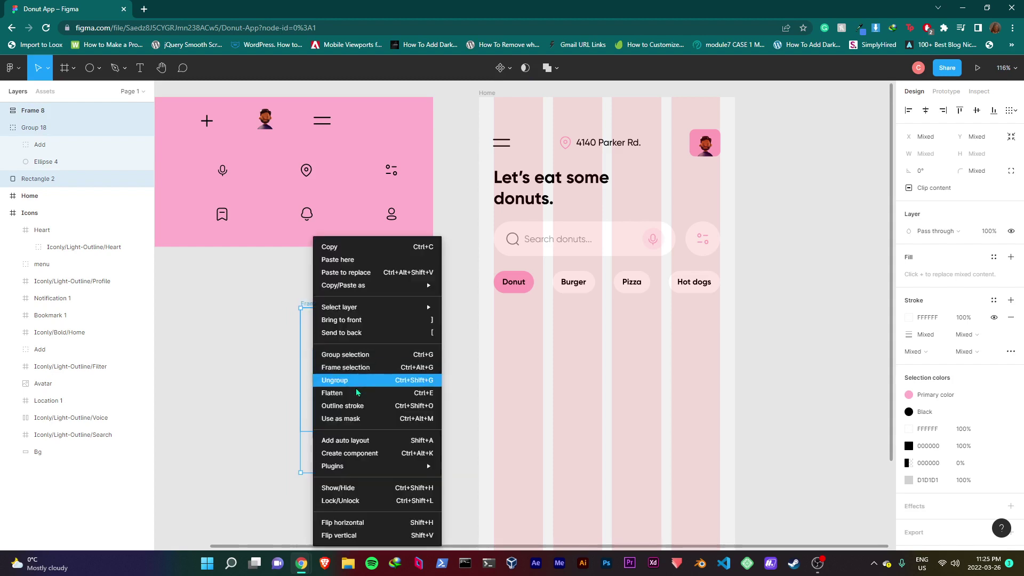
left_click(331, 367)
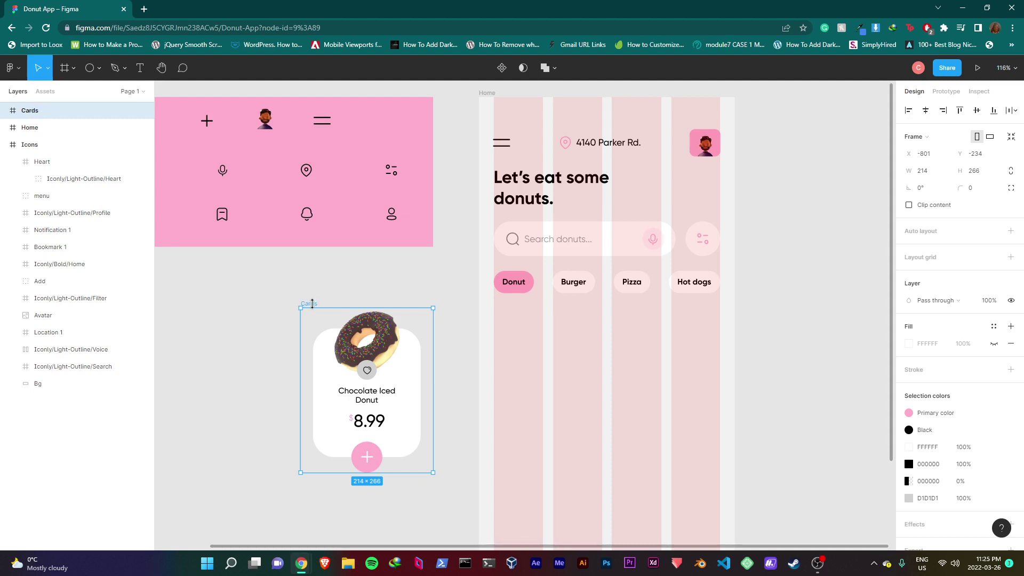
left_click_drag(314, 303, 493, 308)
scroll(381, 375, "up", 2)
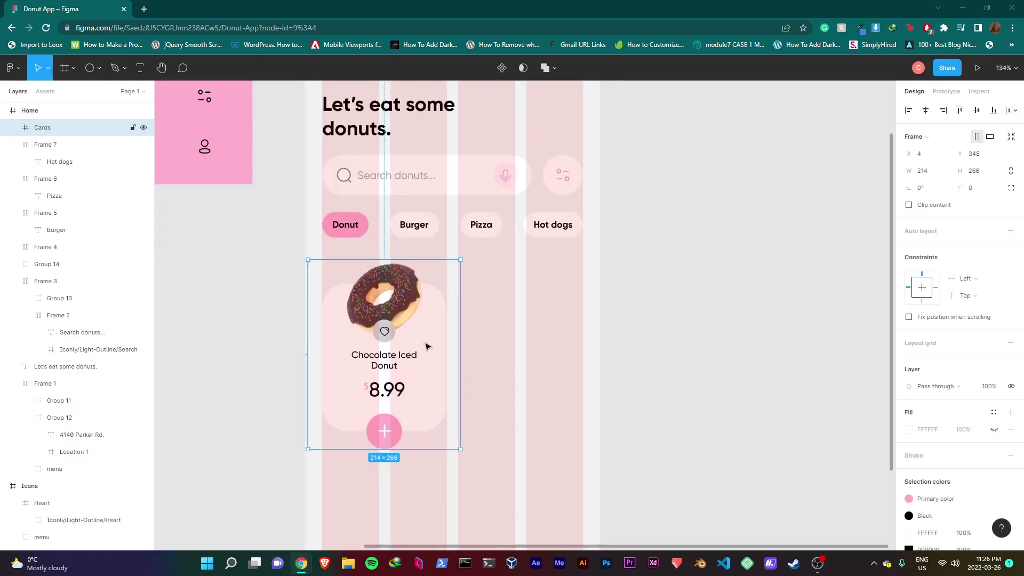
left_click_drag(435, 351, 555, 354)
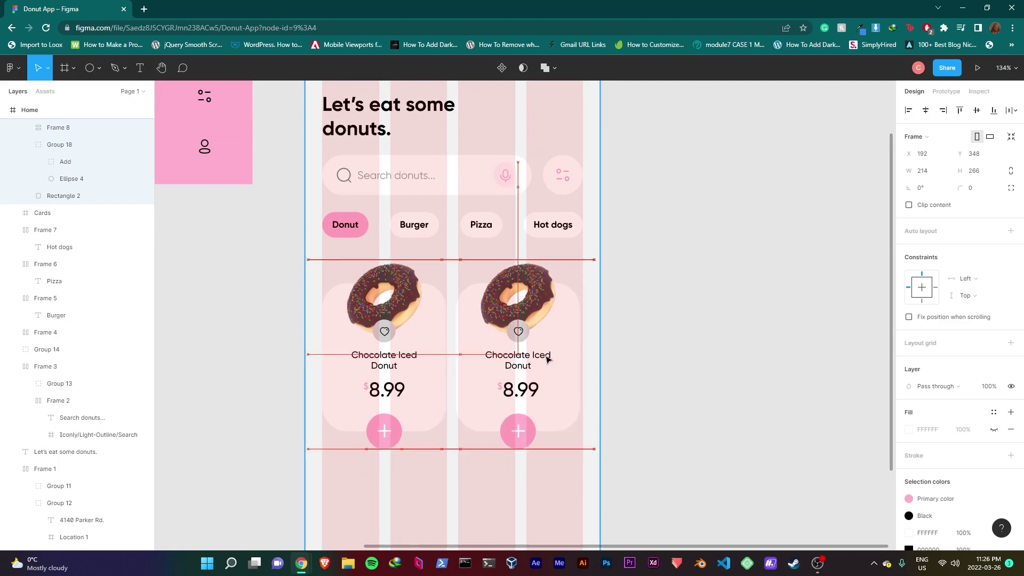
Replace the right card's donut image with the pink strawberry donut image.
left_click(676, 404)
left_click(542, 294)
double_click(542, 294)
double_click(543, 293)
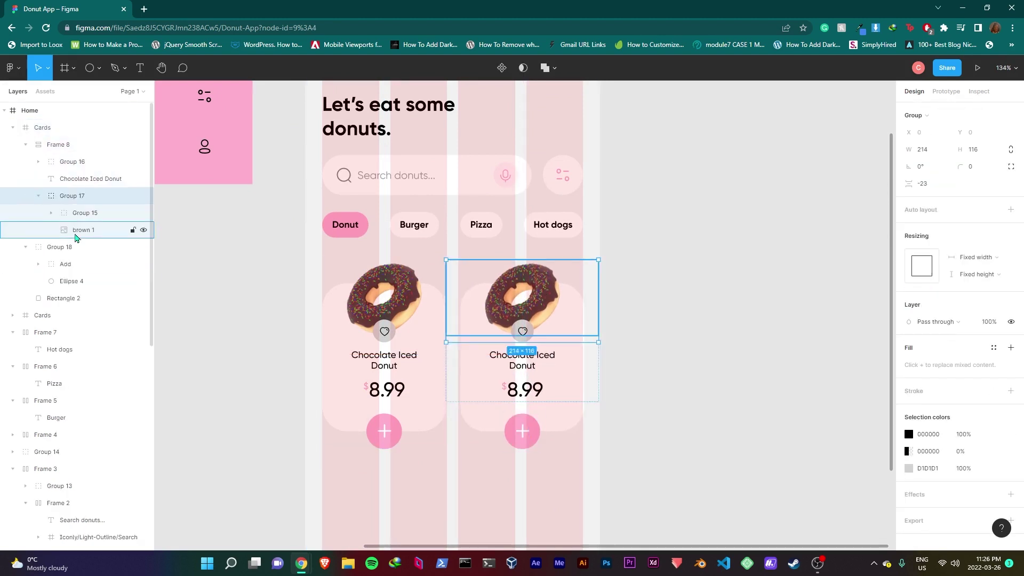
left_click(909, 325)
left_click(832, 371)
left_click(300, 91)
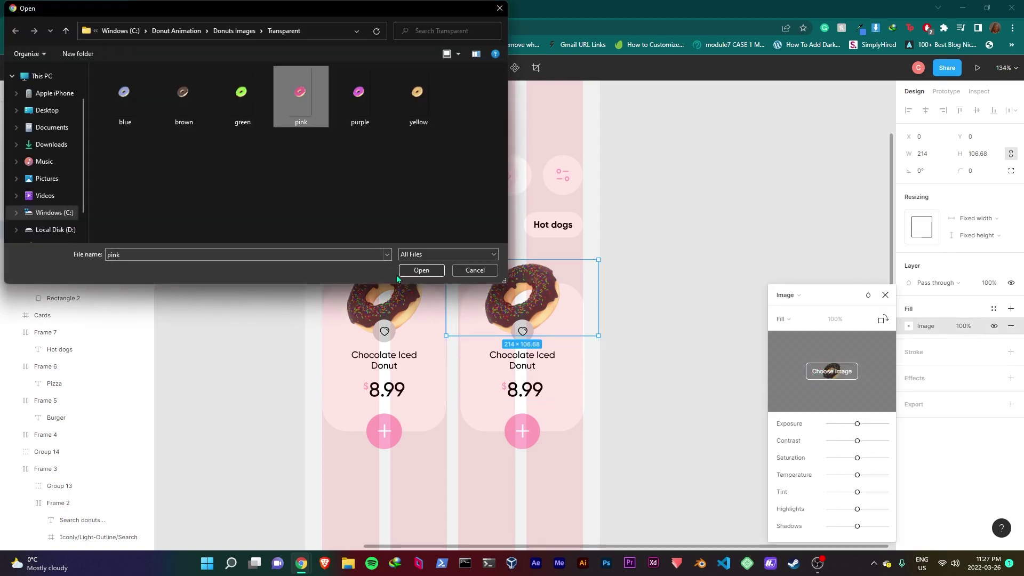
left_click(421, 271)
Retype the right card's title as Strawberry Iced Donut.
left_click(515, 364)
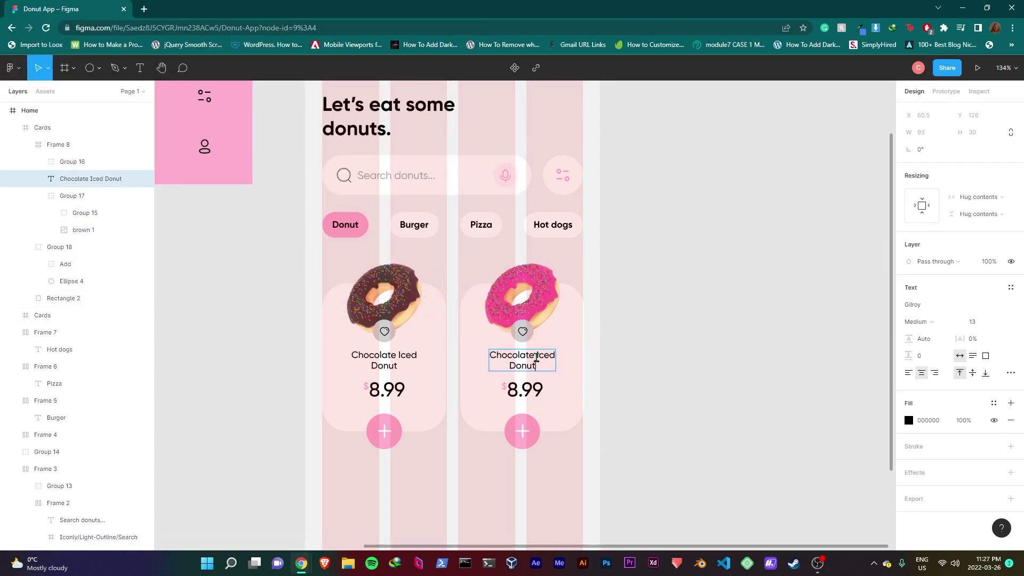
type("Strawberry")
key("Escape")
left_click(671, 363)
scroll(410, 318, "down", 4)
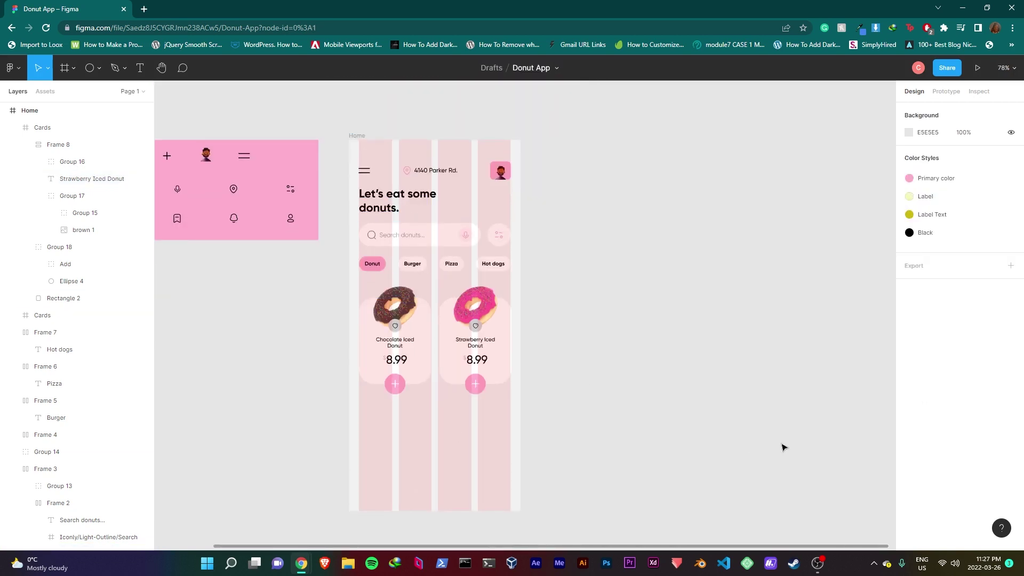